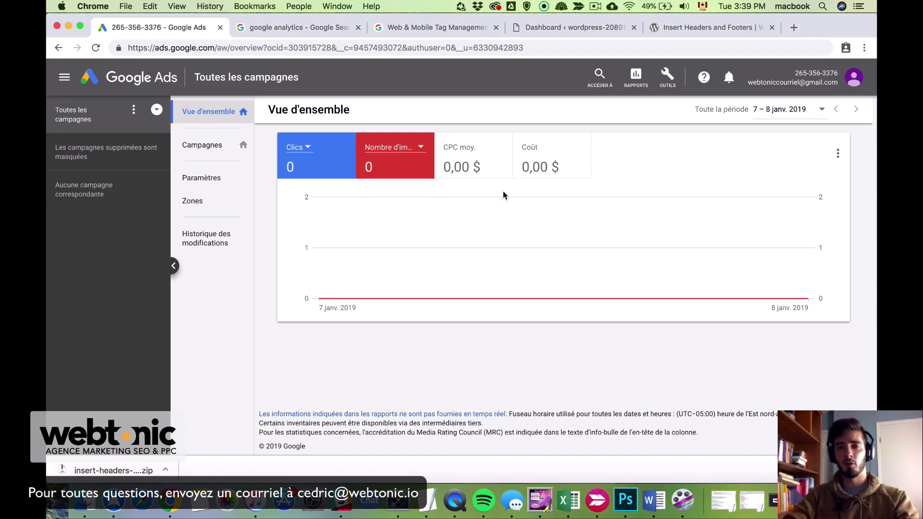
Go to the Conversions page from the tools menu and start a new conversion action
{"action": "left_click", "coordinate": [667, 76]}
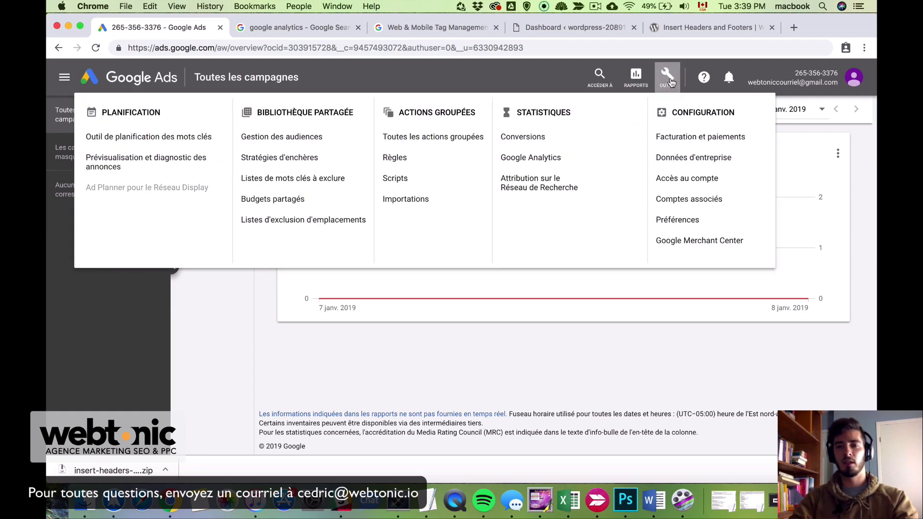
{"action": "left_click", "coordinate": [549, 147]}
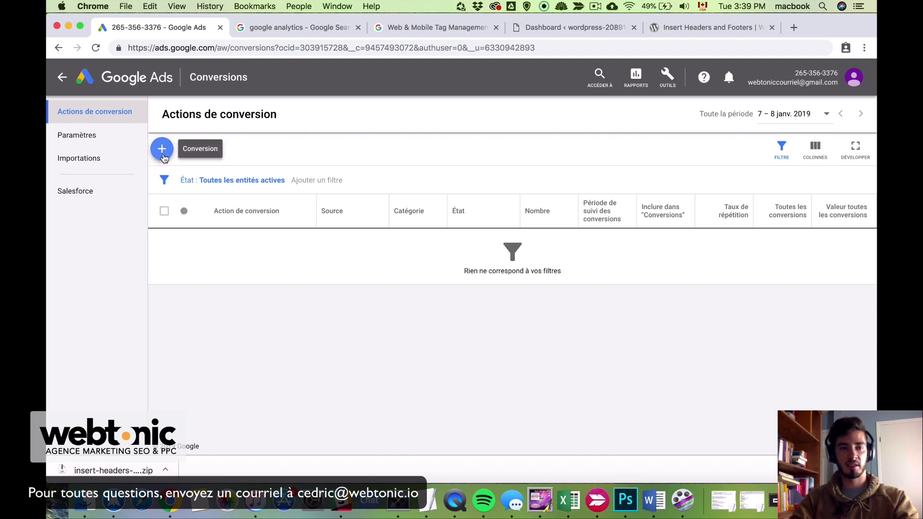
{"action": "left_click", "coordinate": [162, 149]}
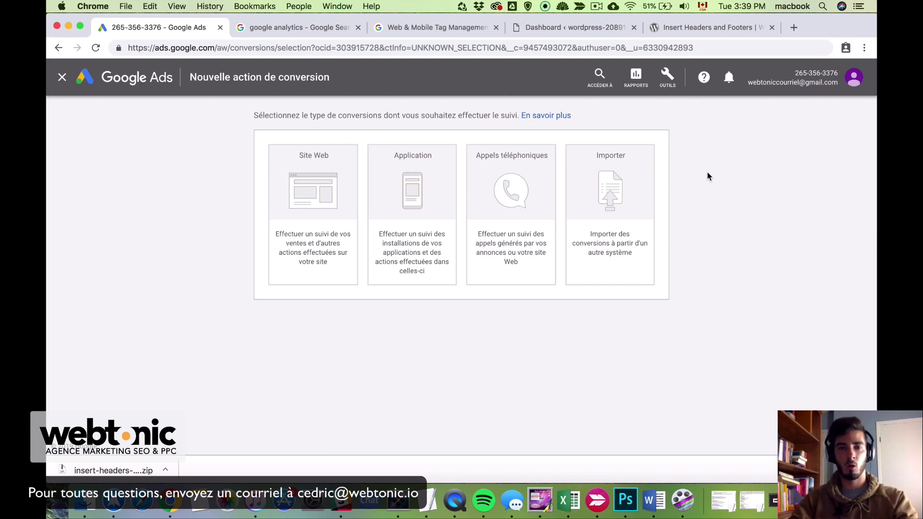
Choose to import conversions with Google Analytics as the source and continue
{"action": "left_click", "coordinate": [631, 228]}
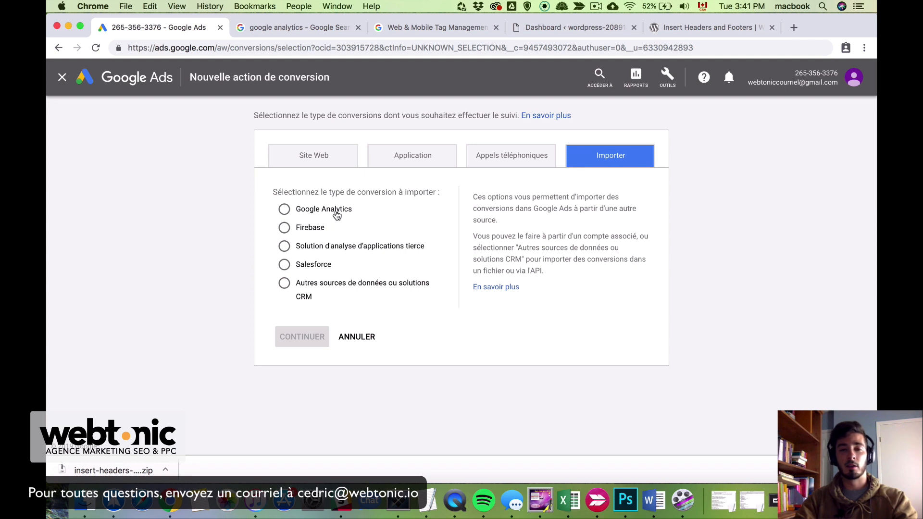
{"action": "left_click", "coordinate": [337, 215]}
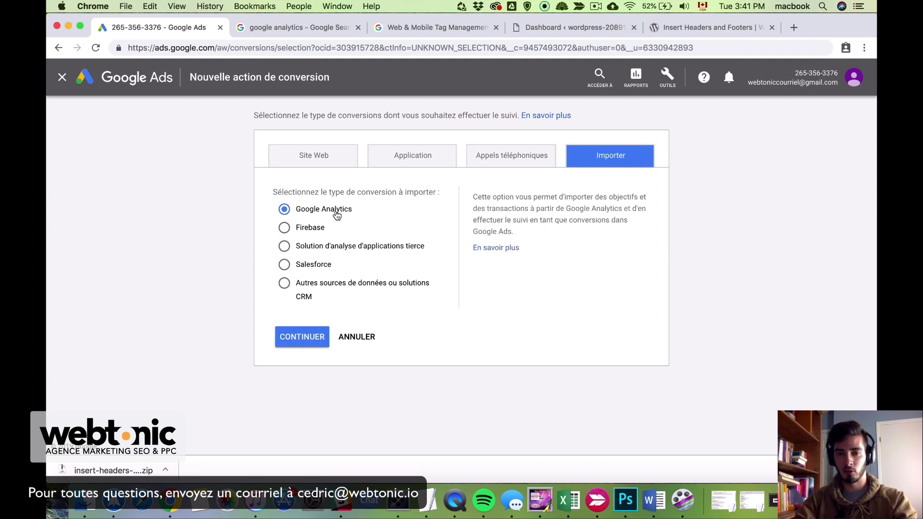
{"action": "left_click", "coordinate": [296, 345]}
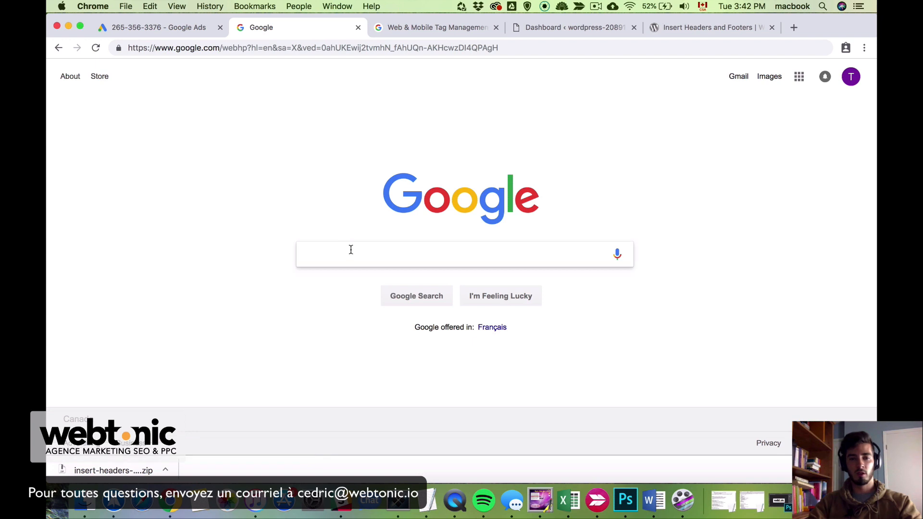
Search Google for 'google analytics' and open the Google Analytics site
{"action": "left_click", "coordinate": [351, 253]}
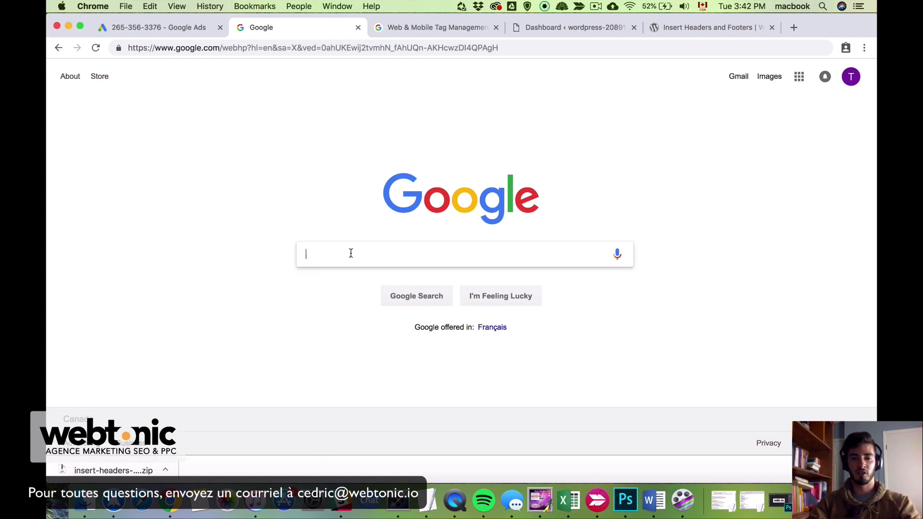
{"action": "type", "text": "gogol"}
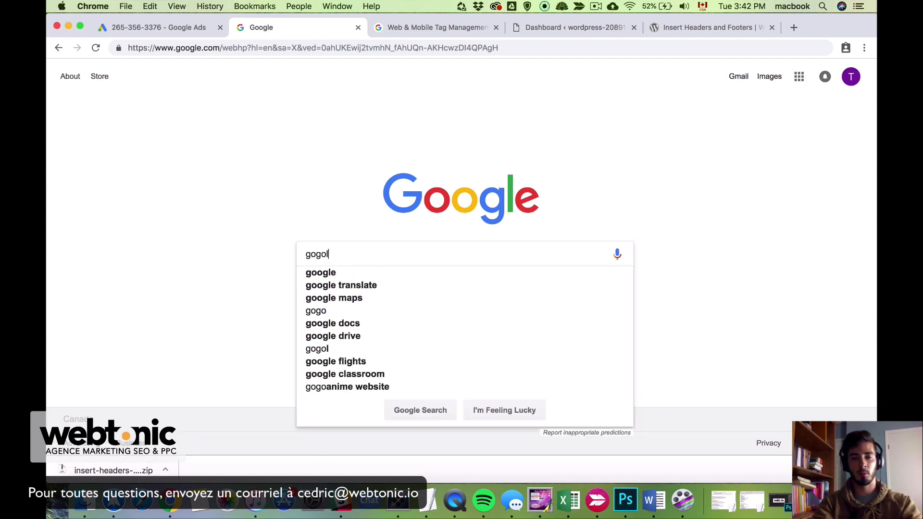
{"action": "key", "text": "BackSpace"}
{"action": "type", "text": "ogle analytci"}
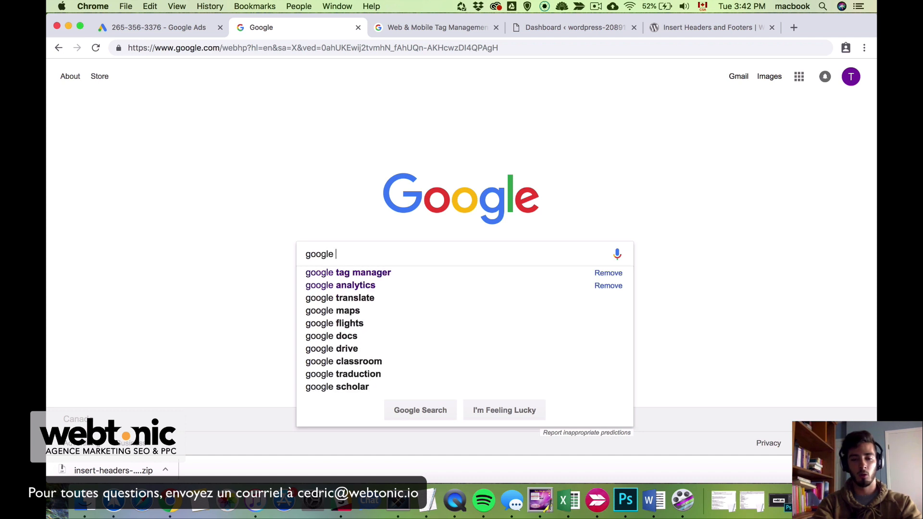
{"action": "key", "text": "BackSpace"}
{"action": "key", "text": "BackSpace"}
{"action": "type", "text": "ics"}
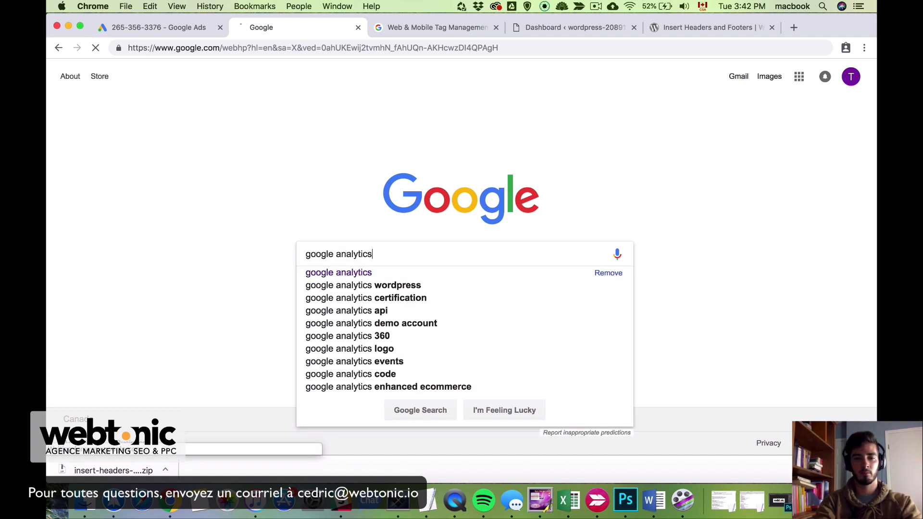
{"action": "key", "text": "Return"}
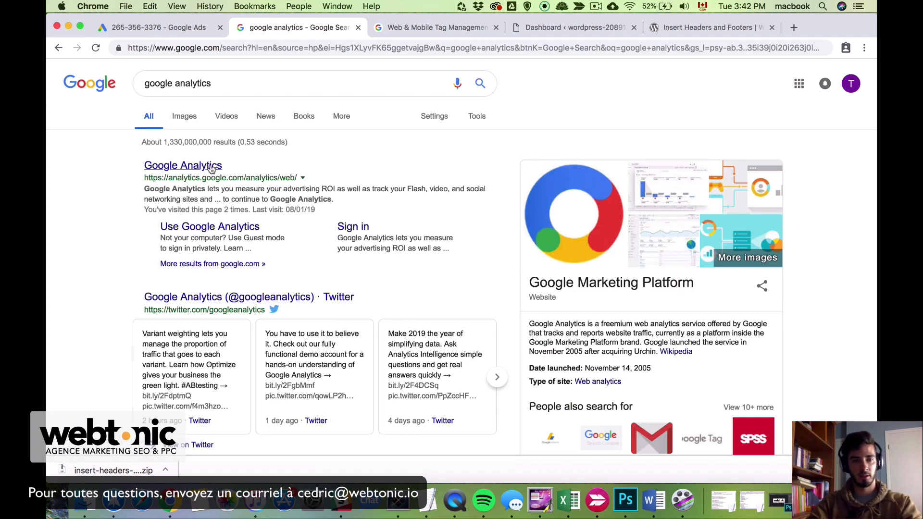
{"action": "left_click", "coordinate": [199, 169]}
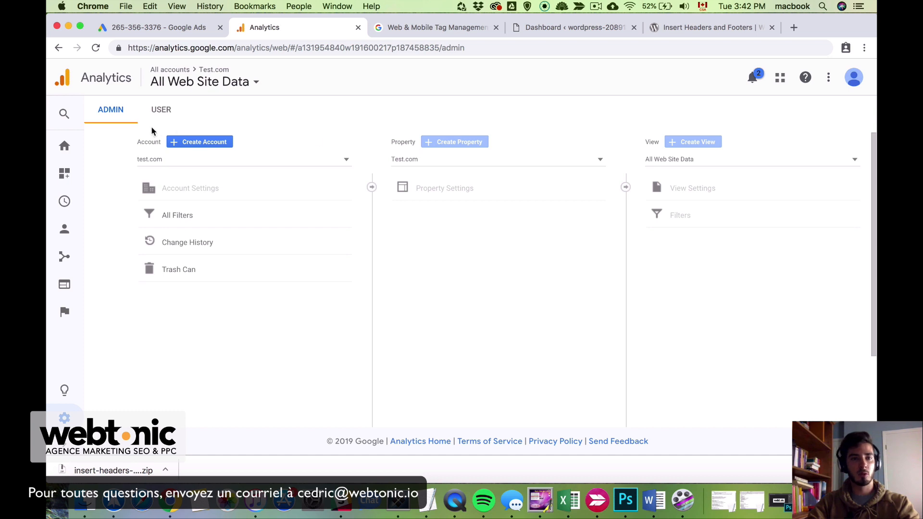
Start a new Analytics account named demowebtonic.com
{"action": "left_click", "coordinate": [211, 142]}
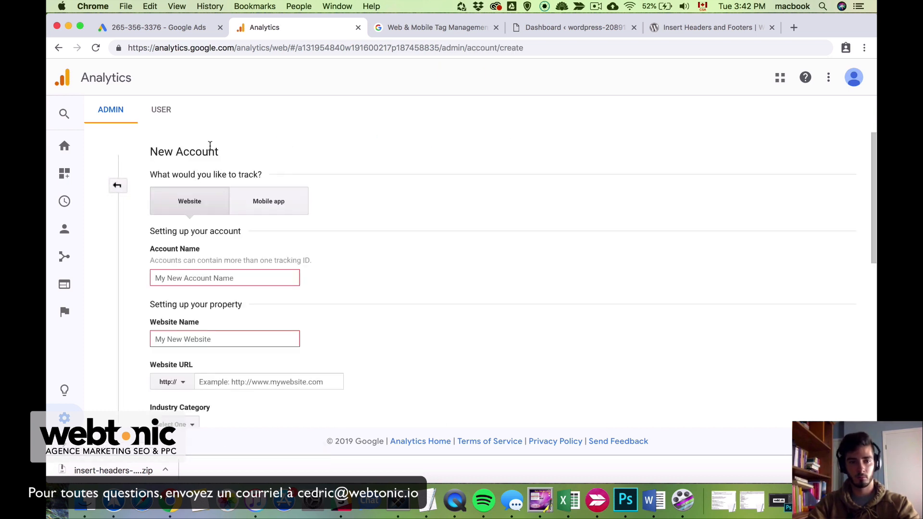
{"action": "scroll", "coordinate": [267, 324], "scroll_direction": "down", "scroll_amount": 1}
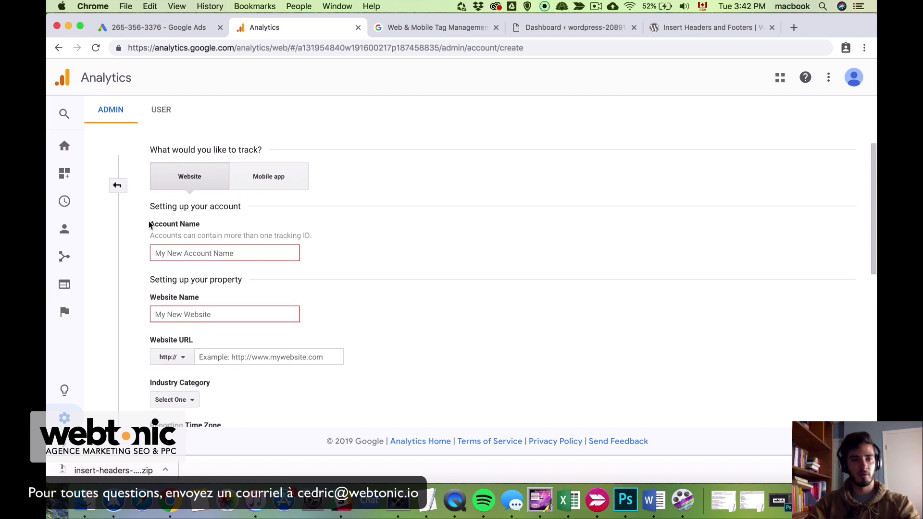
{"action": "left_click", "coordinate": [215, 250]}
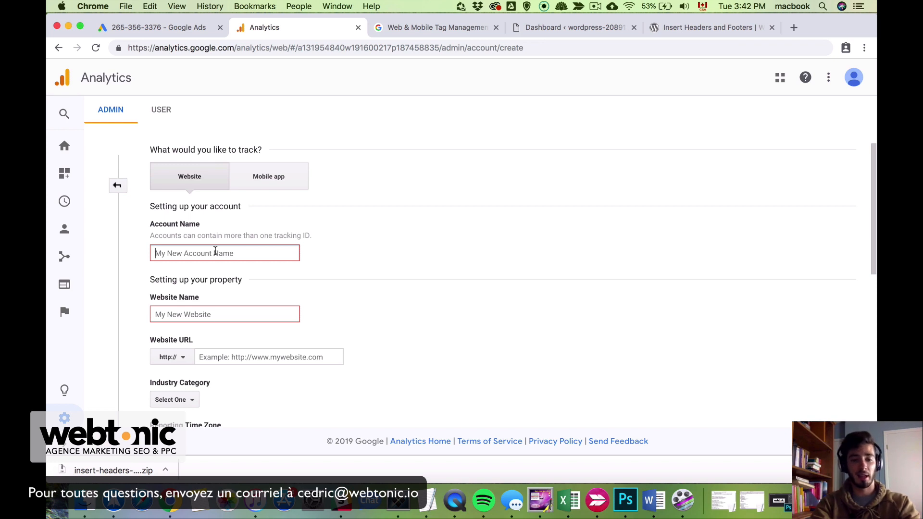
{"action": "type", "text": "demo"}
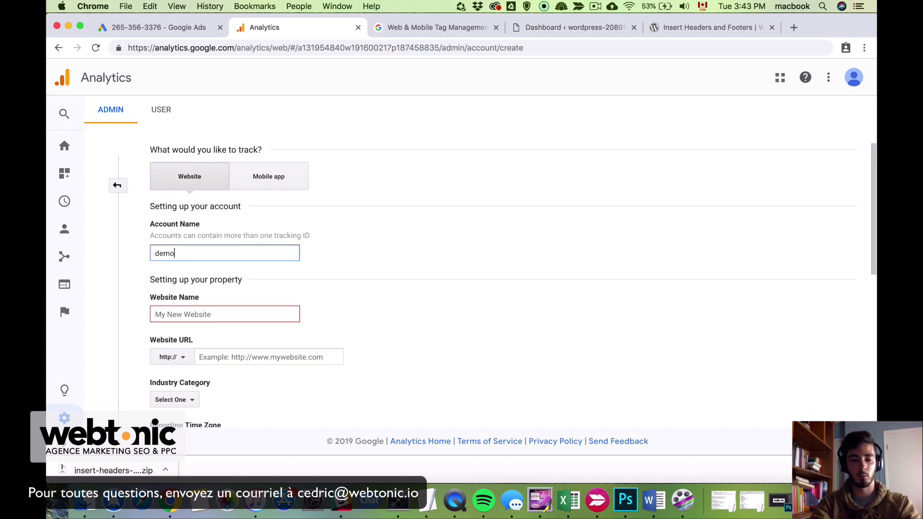
{"action": "type", "text": "webtonic.com"}
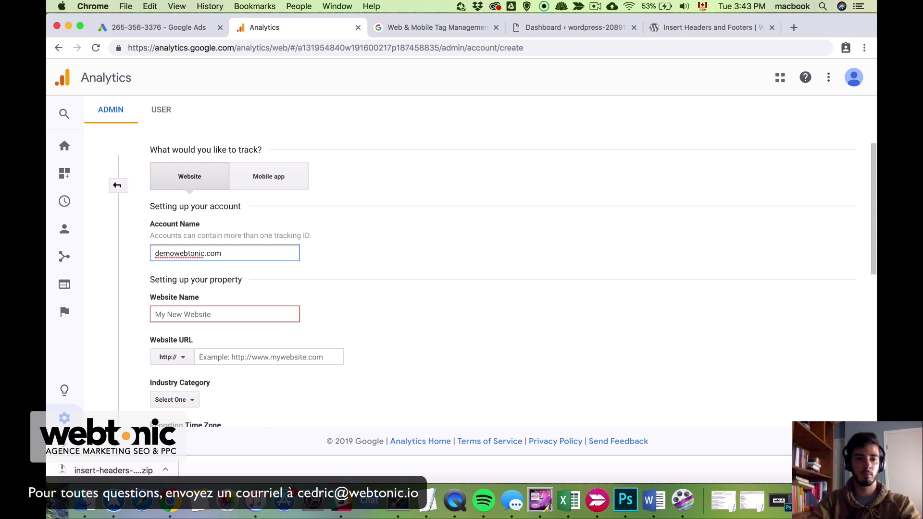
Enter demowebtonic.com as the website name and bring up the URL protocol choices
{"action": "left_click", "coordinate": [221, 314]}
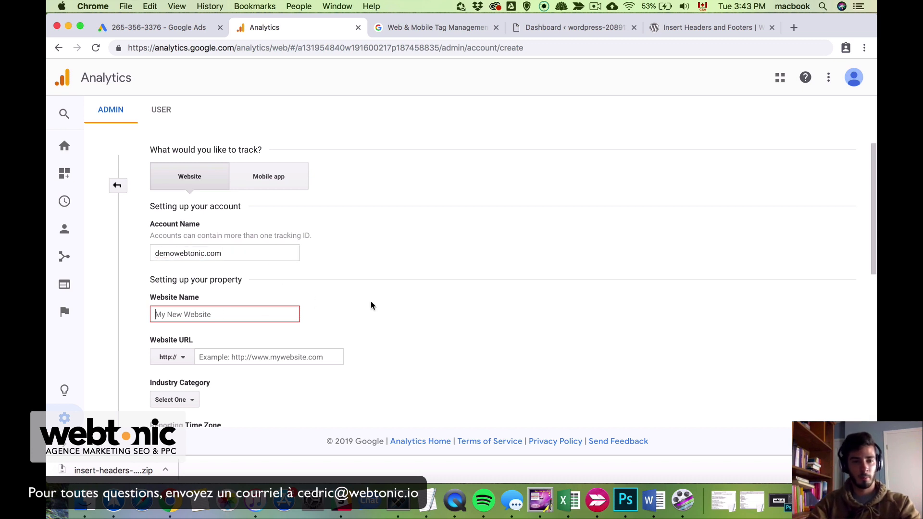
{"action": "scroll", "coordinate": [370, 303], "scroll_direction": "down", "scroll_amount": 3}
{"action": "scroll", "coordinate": [370, 303], "scroll_direction": "up", "scroll_amount": 2}
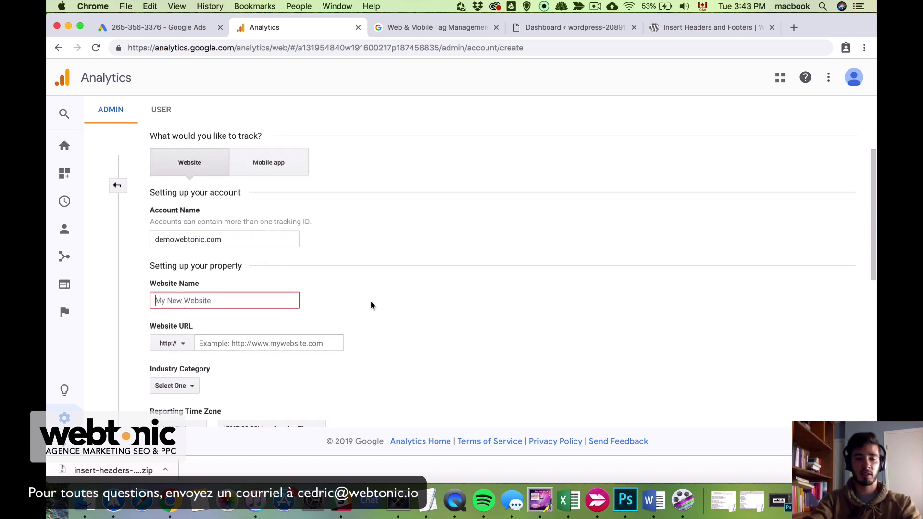
{"action": "type", "text": "demowebtoni"}
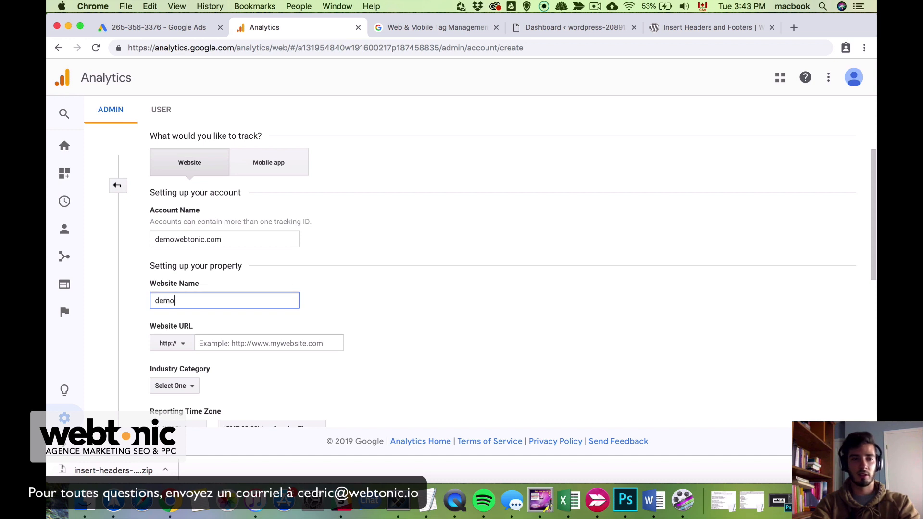
{"action": "type", "text": "c.com"}
{"action": "key", "text": "BackSpace"}
{"action": "key", "text": "BackSpace"}
{"action": "key", "text": "BackSpace"}
{"action": "key", "text": "BackSpace"}
{"action": "key", "text": "BackSpace"}
{"action": "key", "text": "BackSpace"}
{"action": "key", "text": "BackSpace"}
{"action": "key", "text": "BackSpace"}
{"action": "key", "text": "BackSpace"}
{"action": "type", "text": "tonic.com"}
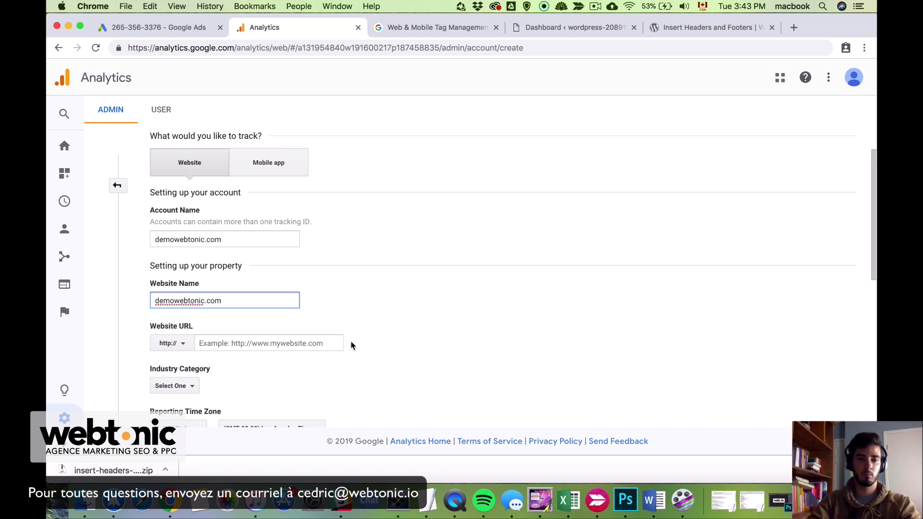
{"action": "scroll", "coordinate": [302, 344], "scroll_direction": "down", "scroll_amount": 2}
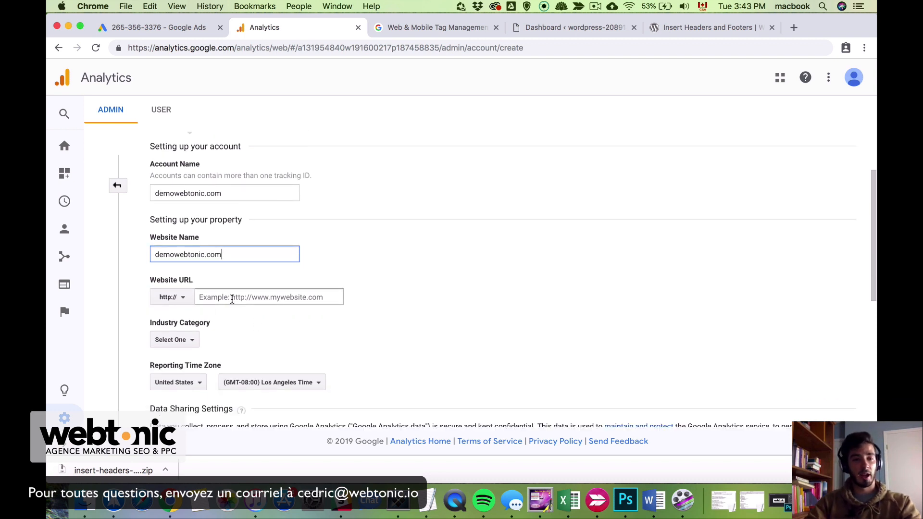
{"action": "left_click", "coordinate": [178, 301]}
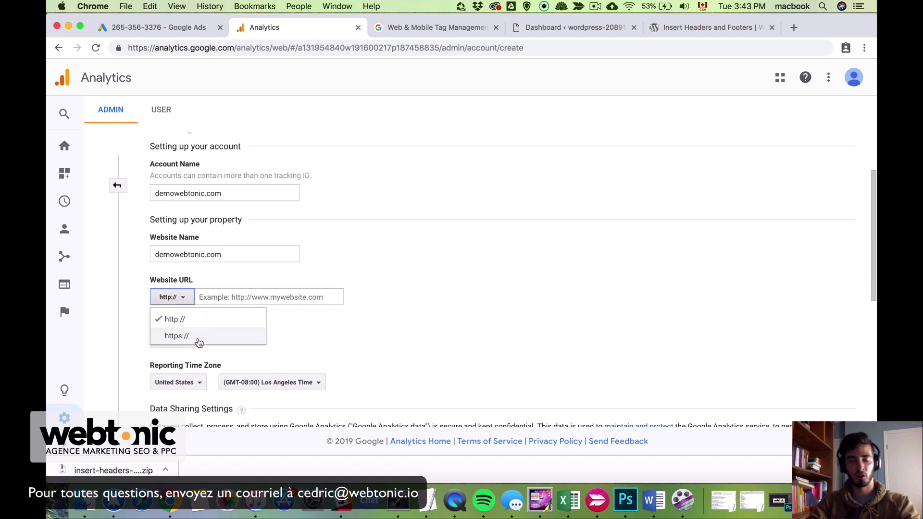
{"action": "left_click", "coordinate": [198, 336]}
{"action": "left_click", "coordinate": [253, 297]}
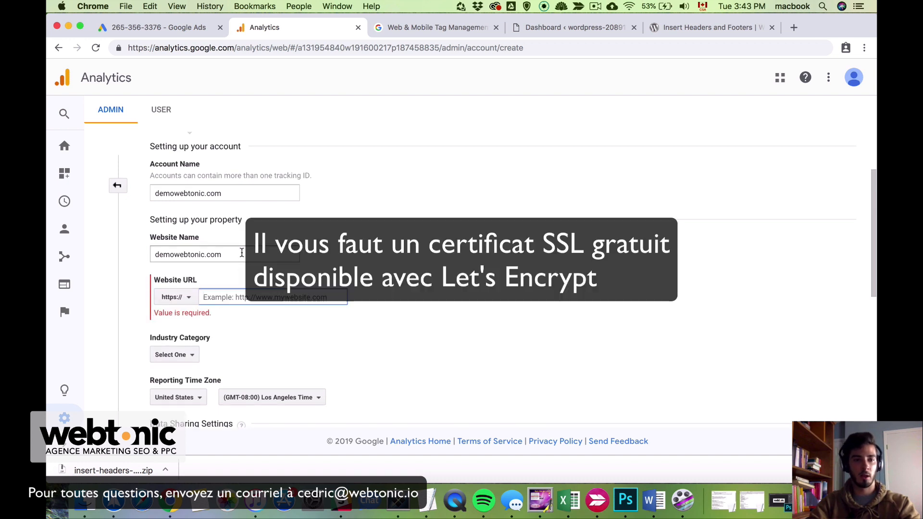
{"action": "left_click_drag", "start_coordinate": [242, 253], "coordinate": [143, 254]}
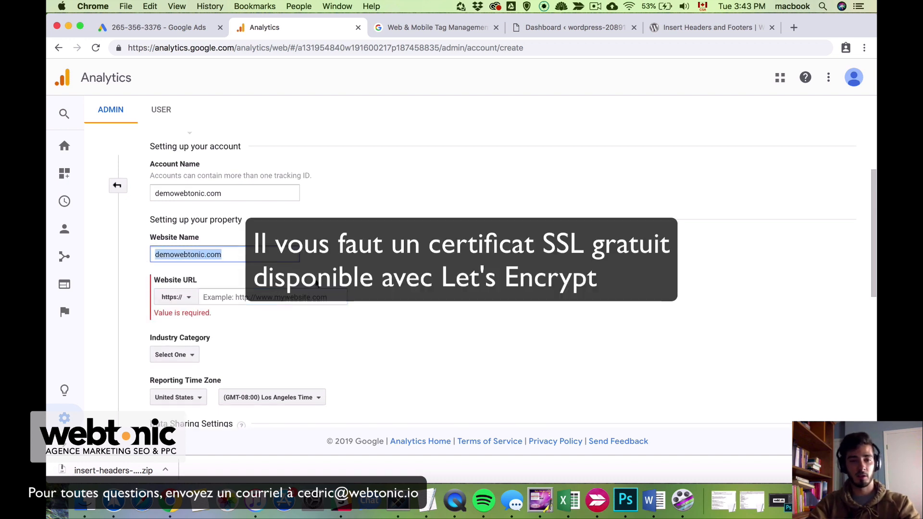
{"action": "right_click", "coordinate": [200, 253]}
{"action": "left_click", "coordinate": [245, 334]}
{"action": "left_click", "coordinate": [243, 299]}
{"action": "right_click", "coordinate": [243, 299]}
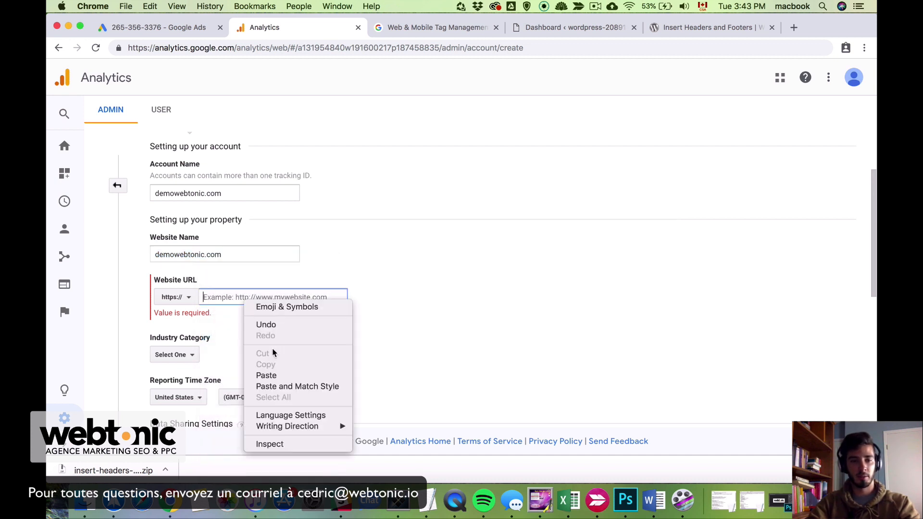
{"action": "left_click", "coordinate": [276, 374]}
{"action": "scroll", "coordinate": [336, 351], "scroll_direction": "down", "scroll_amount": 3}
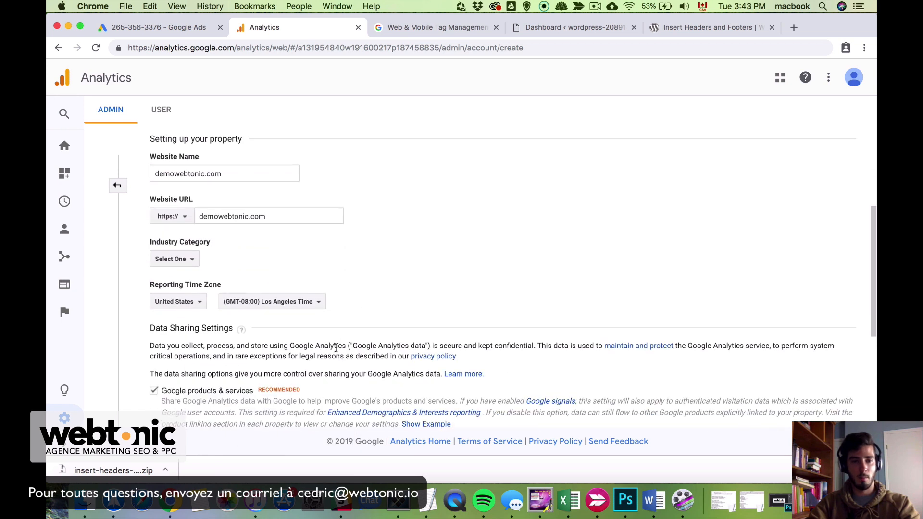
Set industry to Arts and Entertainment and reporting time zone to Canada, Toronto Time
{"action": "left_click", "coordinate": [186, 263]}
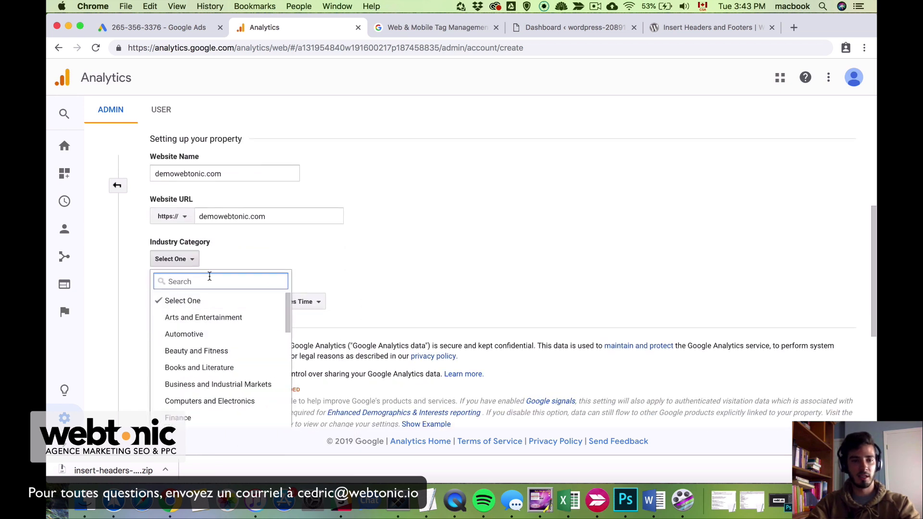
{"action": "left_click", "coordinate": [222, 318]}
{"action": "scroll", "coordinate": [313, 310], "scroll_direction": "down", "scroll_amount": 2}
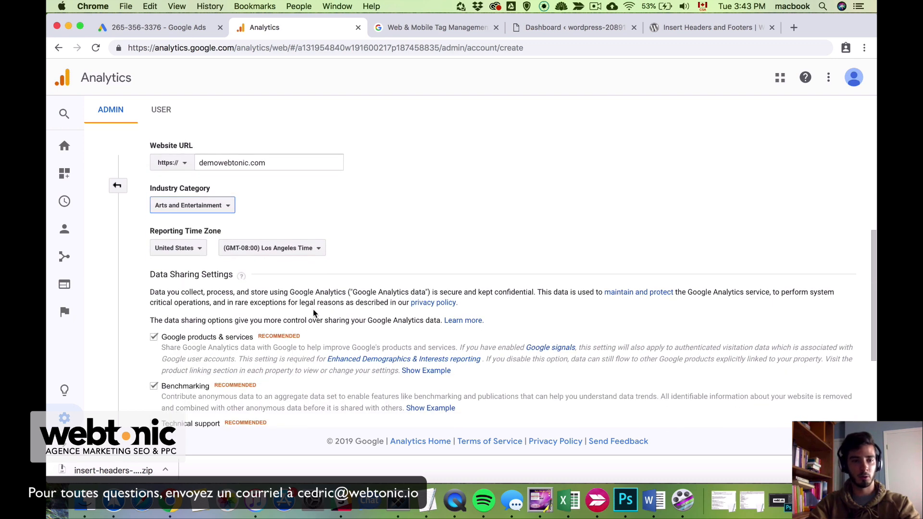
{"action": "left_click", "coordinate": [192, 249]}
{"action": "type", "text": "canada"}
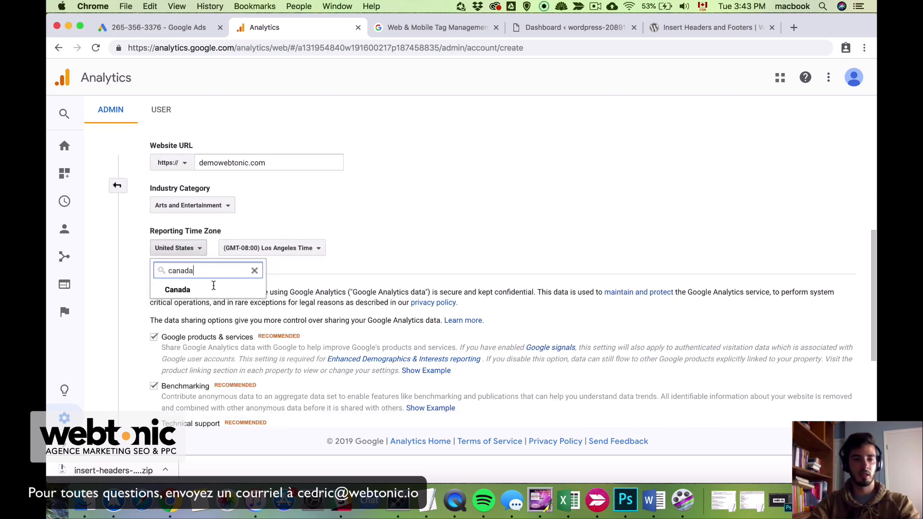
{"action": "left_click", "coordinate": [205, 290]}
{"action": "left_click", "coordinate": [260, 252]}
{"action": "scroll", "coordinate": [283, 350], "scroll_direction": "down", "scroll_amount": 3}
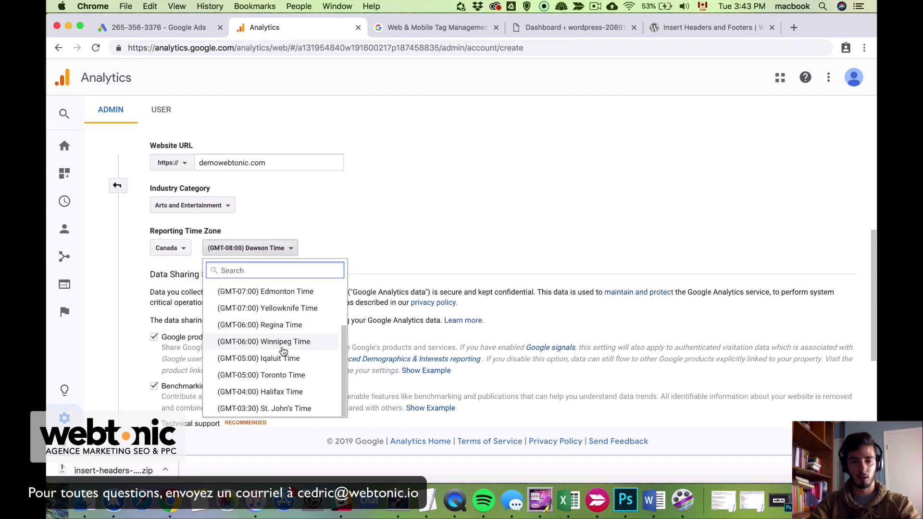
{"action": "left_click", "coordinate": [317, 380]}
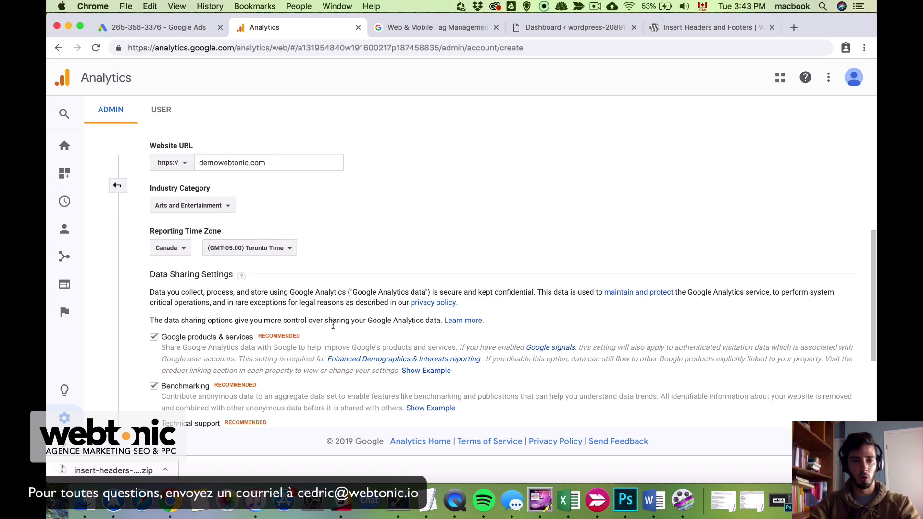
Review the Data Sharing Settings, leaving all checkboxes enabled
{"action": "scroll", "coordinate": [332, 325], "scroll_direction": "down", "scroll_amount": 5}
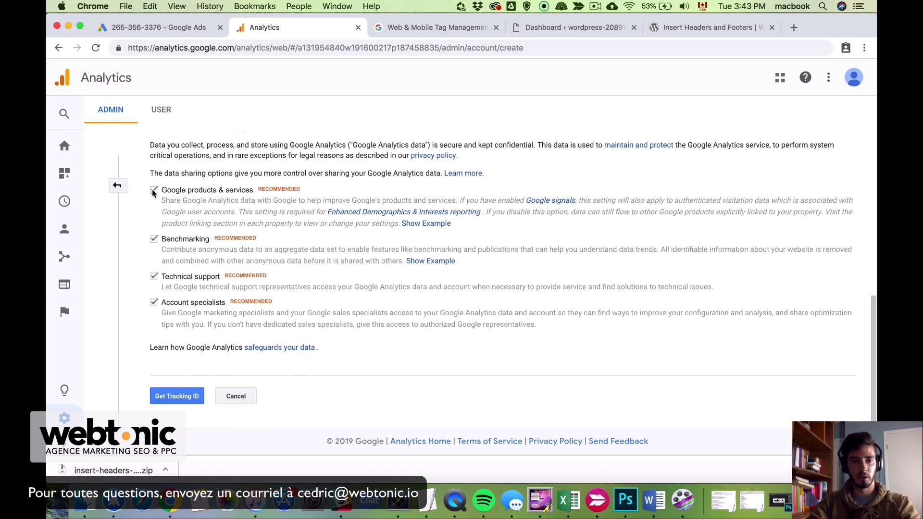
{"action": "left_click_drag", "start_coordinate": [182, 200], "coordinate": [238, 201]}
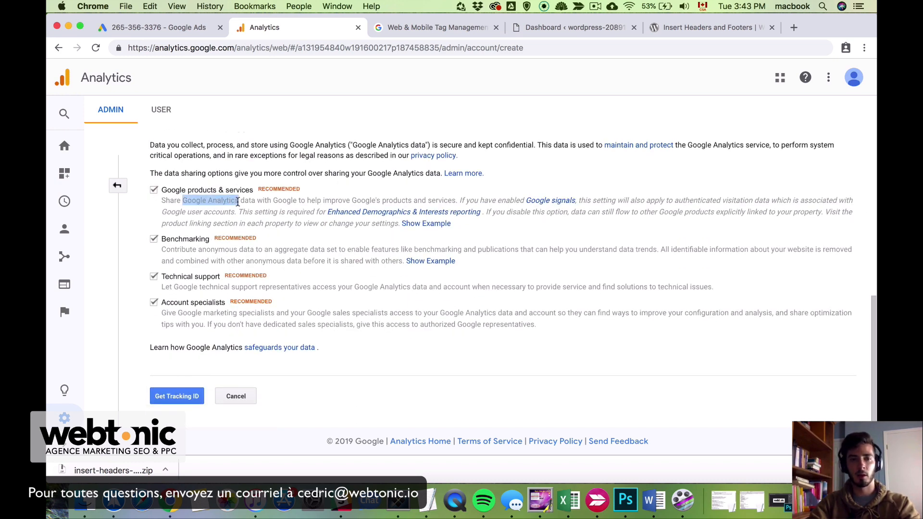
{"action": "left_click", "coordinate": [321, 186]}
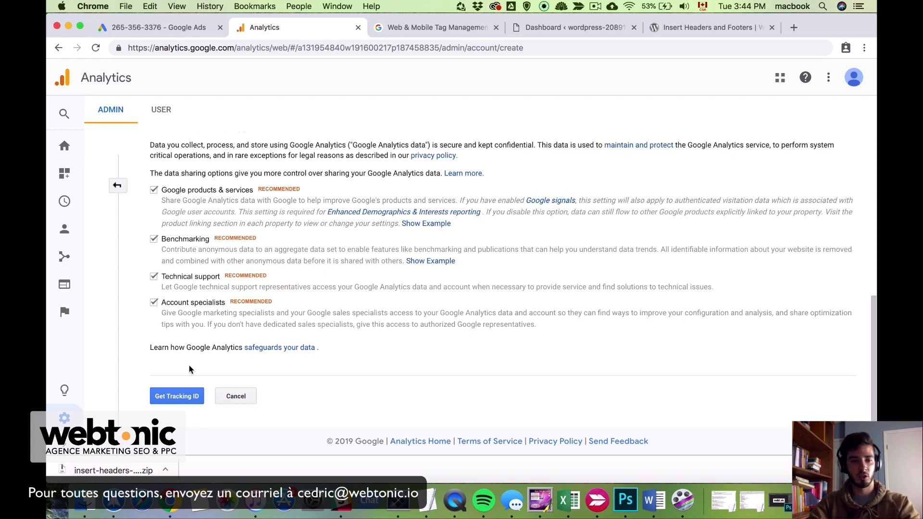
Request the tracking ID and accept the GDPR and Controller-Controller terms of service
{"action": "left_click", "coordinate": [187, 400]}
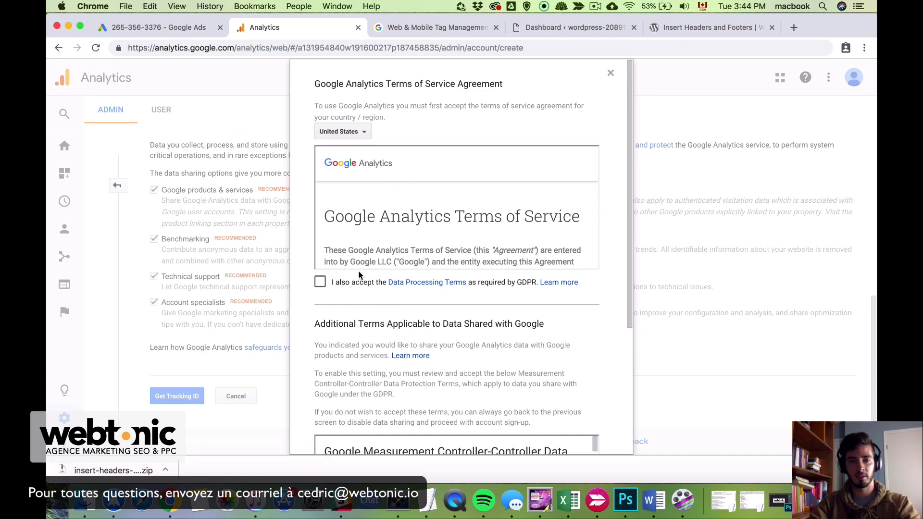
{"action": "left_click", "coordinate": [320, 282]}
{"action": "scroll", "coordinate": [310, 336], "scroll_direction": "down", "scroll_amount": 5}
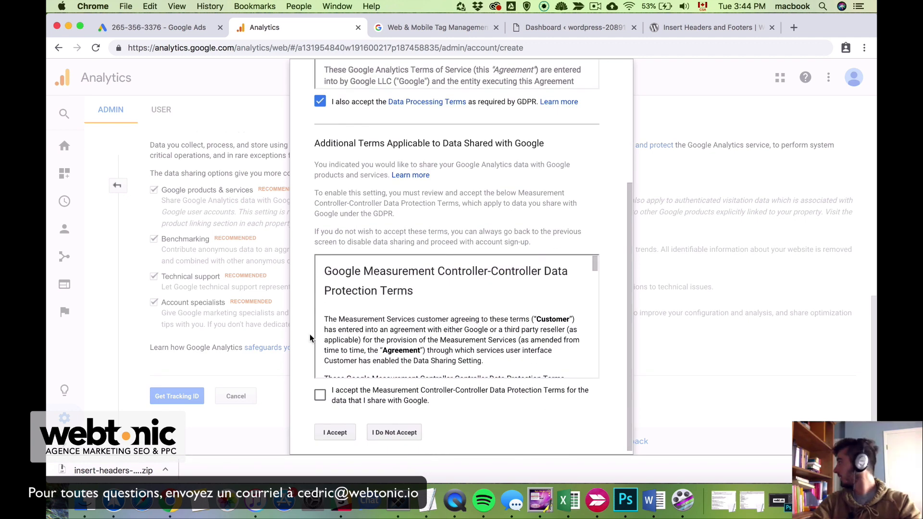
{"action": "left_click", "coordinate": [321, 393]}
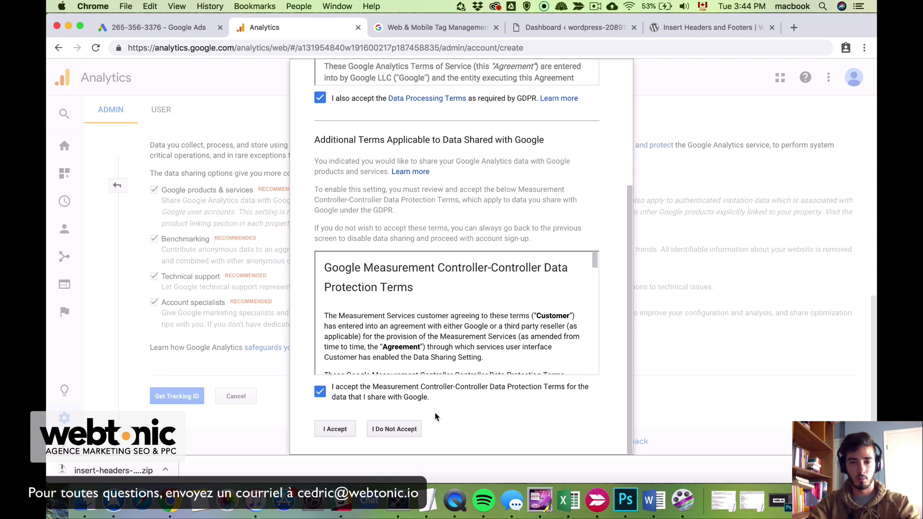
{"action": "left_click", "coordinate": [335, 429]}
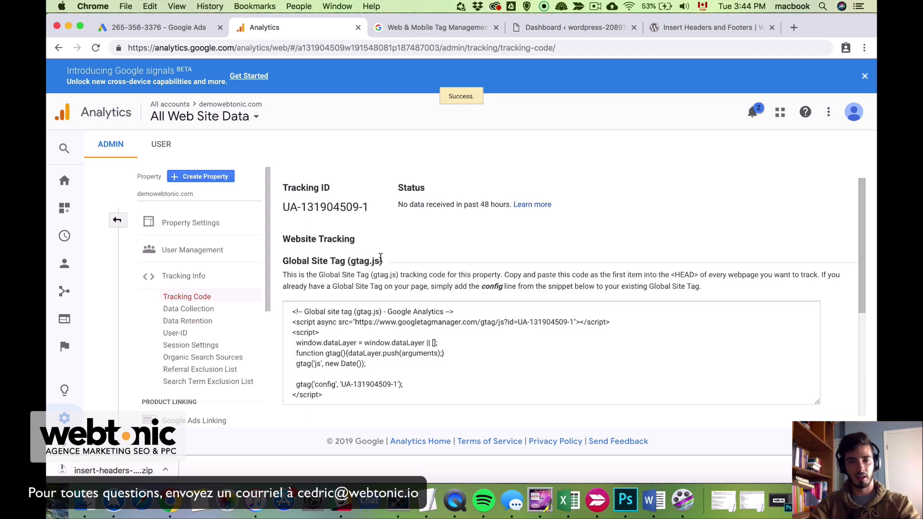
Highlight the tracking ID and the Global Site Tag gtag.js code to examine them
{"action": "left_click_drag", "start_coordinate": [284, 206], "coordinate": [384, 211]}
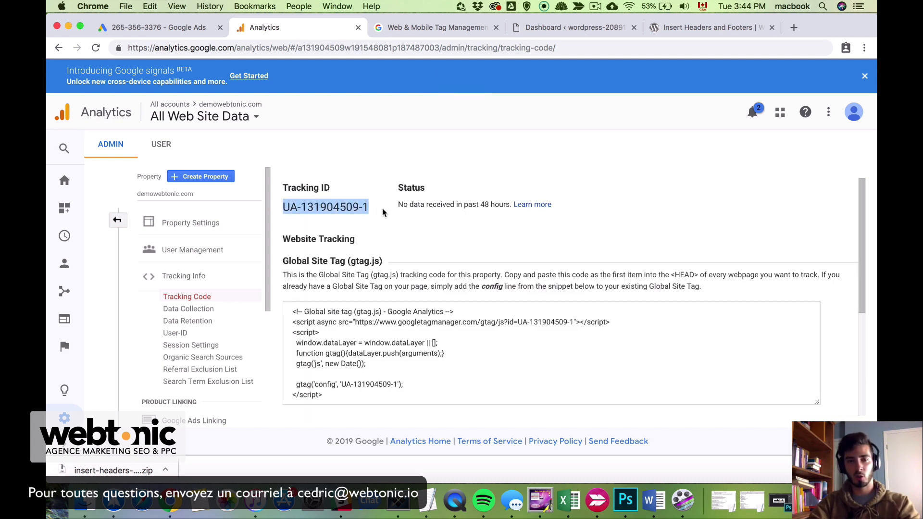
{"action": "left_click", "coordinate": [385, 235]}
{"action": "scroll", "coordinate": [384, 236], "scroll_direction": "down", "scroll_amount": 3}
{"action": "left_click_drag", "start_coordinate": [292, 236], "coordinate": [425, 328]}
{"action": "left_click", "coordinate": [424, 328]}
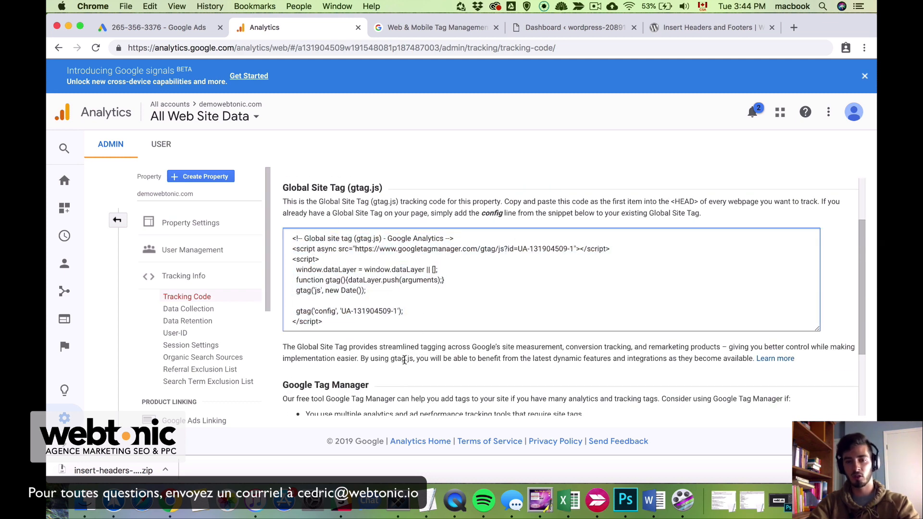
{"action": "scroll", "coordinate": [457, 273], "scroll_direction": "up", "scroll_amount": 3}
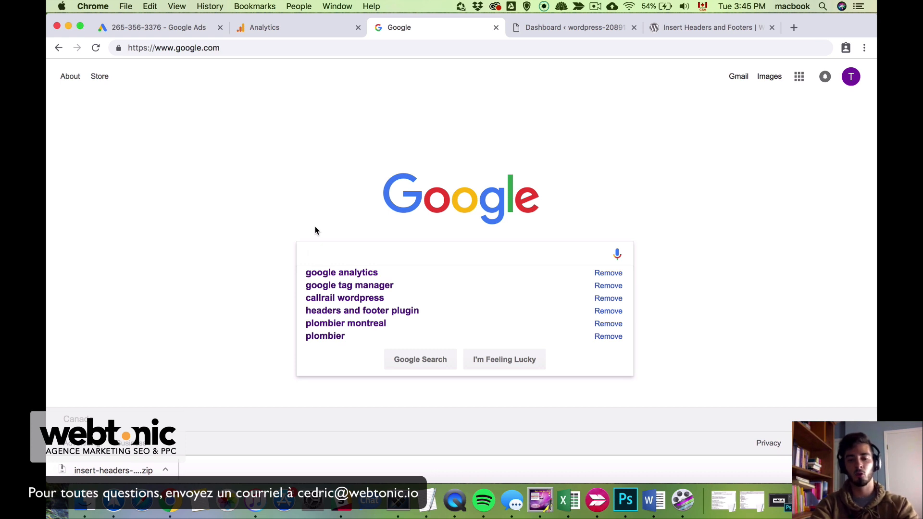
Search for 'google tag manager', open the Tag Manager page and sign in
{"action": "left_click", "coordinate": [317, 231]}
{"action": "type", "text": "gogole"}
{"action": "key", "text": "BackSpace"}
{"action": "key", "text": "BackSpace"}
{"action": "key", "text": "BackSpace"}
{"action": "key", "text": "BackSpace"}
{"action": "key", "text": "BackSpace"}
{"action": "type", "text": "oo"}
{"action": "key", "text": "BackSpace"}
{"action": "type", "text": "gle "}
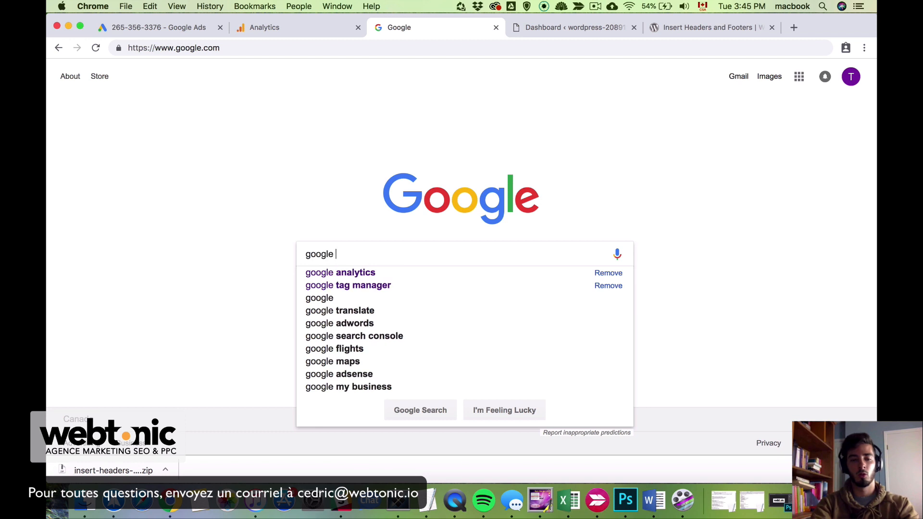
{"action": "type", "text": "tag manager"}
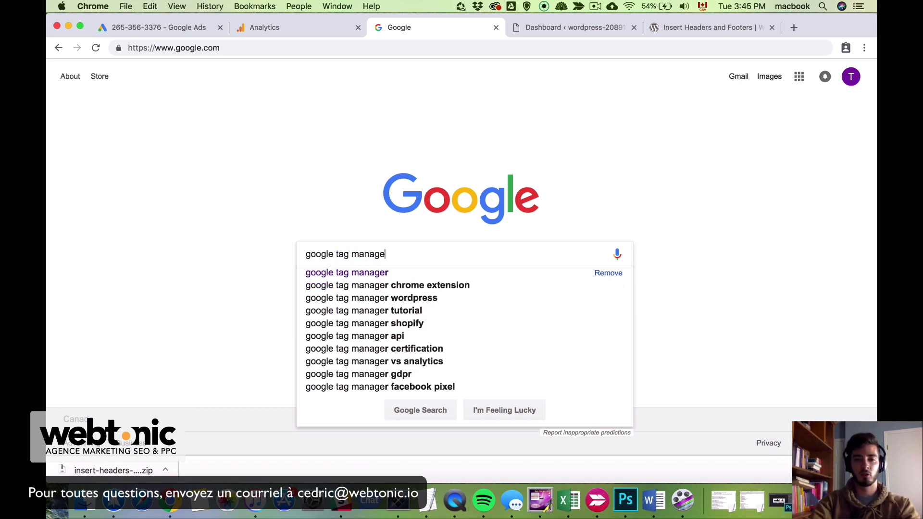
{"action": "key", "text": "Return"}
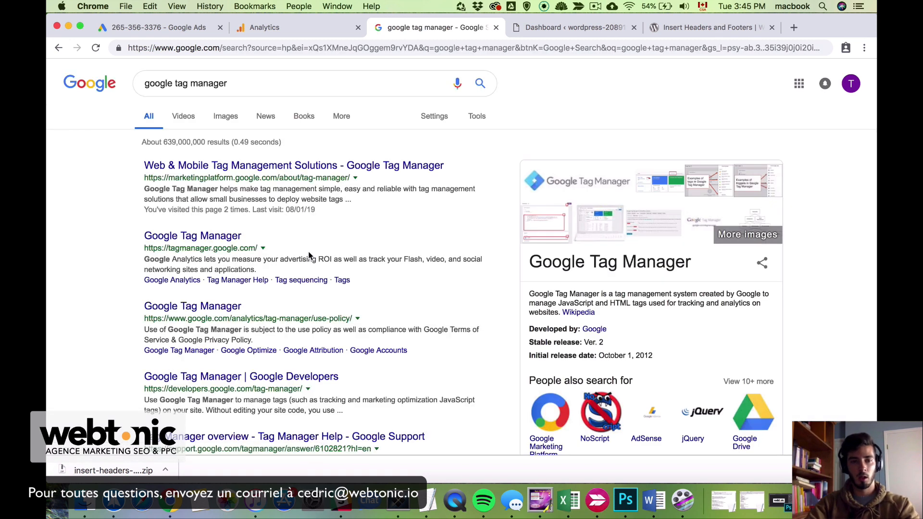
{"action": "left_click", "coordinate": [226, 172]}
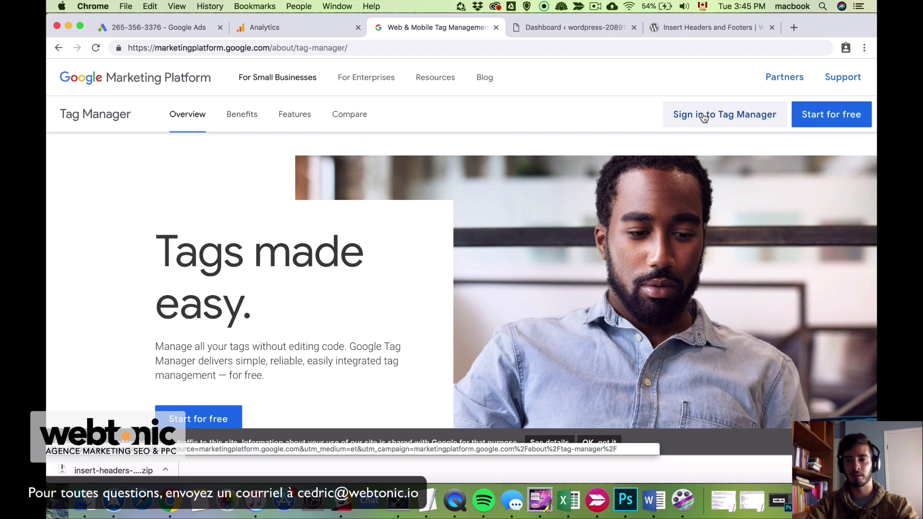
{"action": "left_click", "coordinate": [703, 118]}
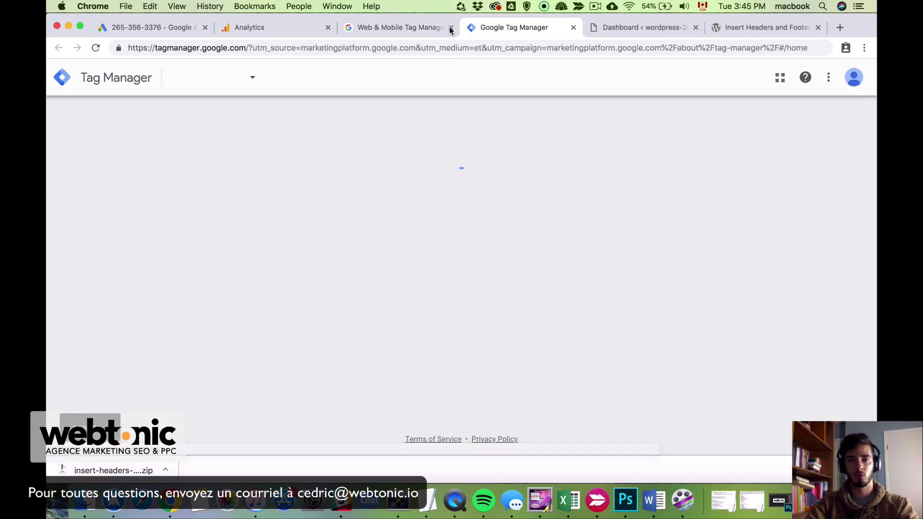
Create a Tag Manager account named demowebtonic.com with country Canada
{"action": "left_click", "coordinate": [451, 28]}
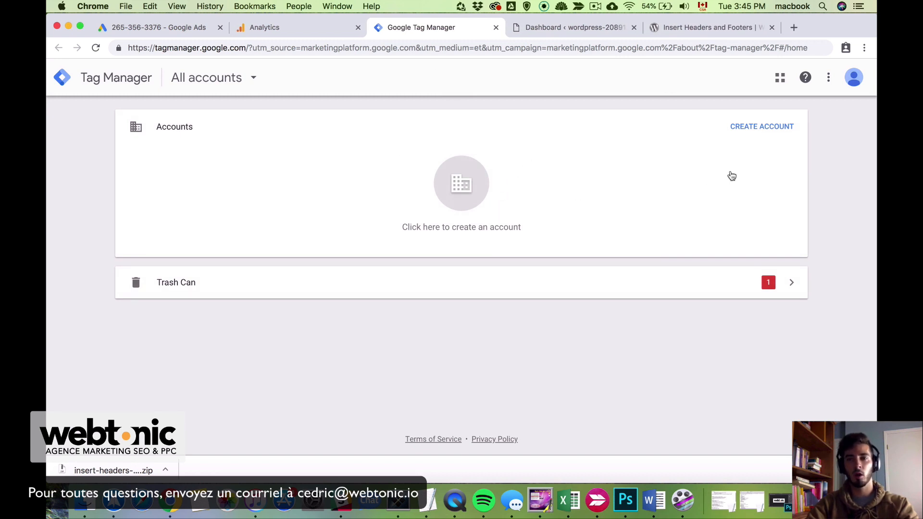
{"action": "left_click", "coordinate": [766, 128]}
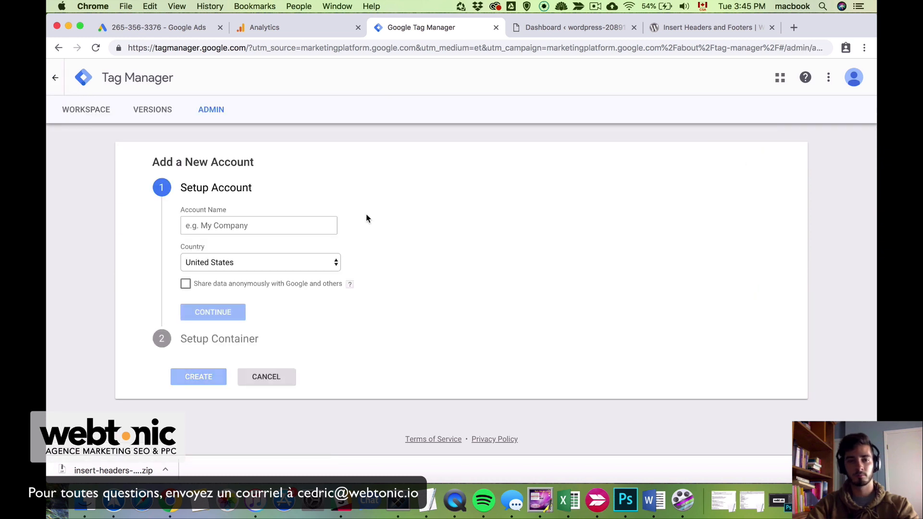
{"action": "left_click", "coordinate": [289, 230]}
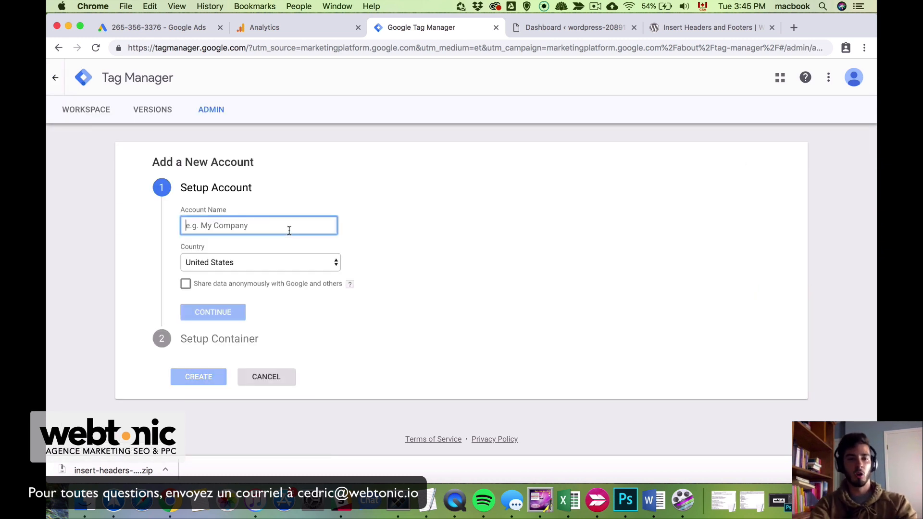
{"action": "type", "text": "d"}
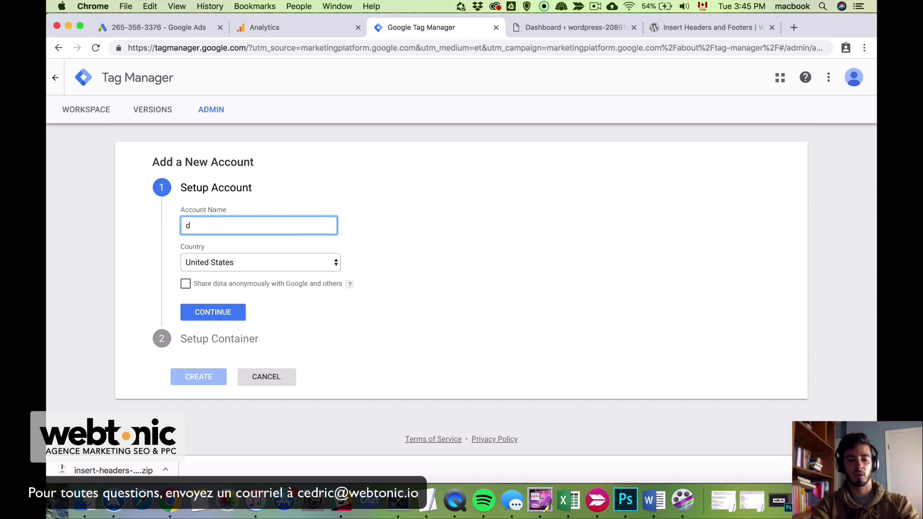
{"action": "type", "text": "emo"}
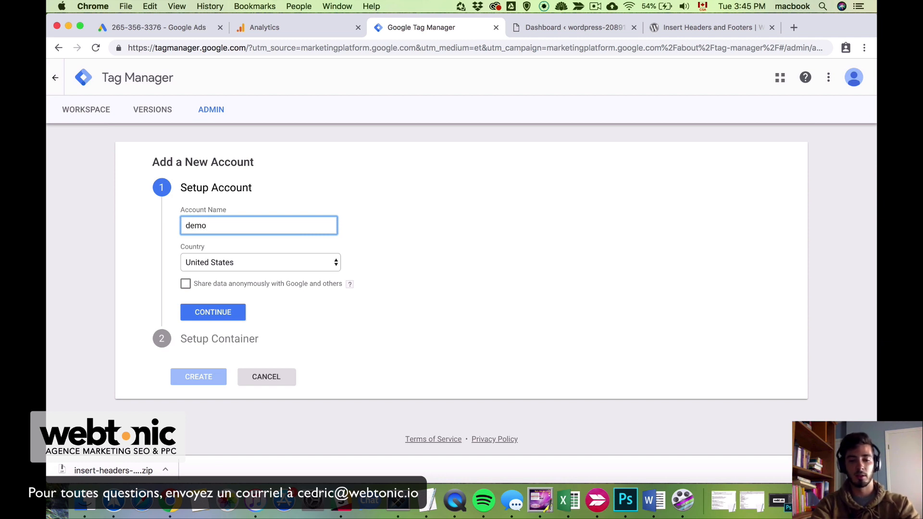
{"action": "type", "text": "webtonic."}
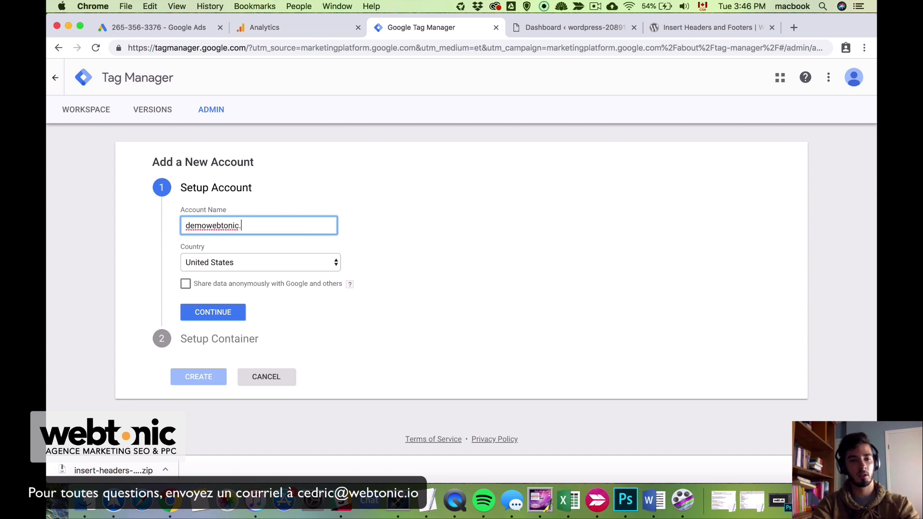
{"action": "type", "text": "com"}
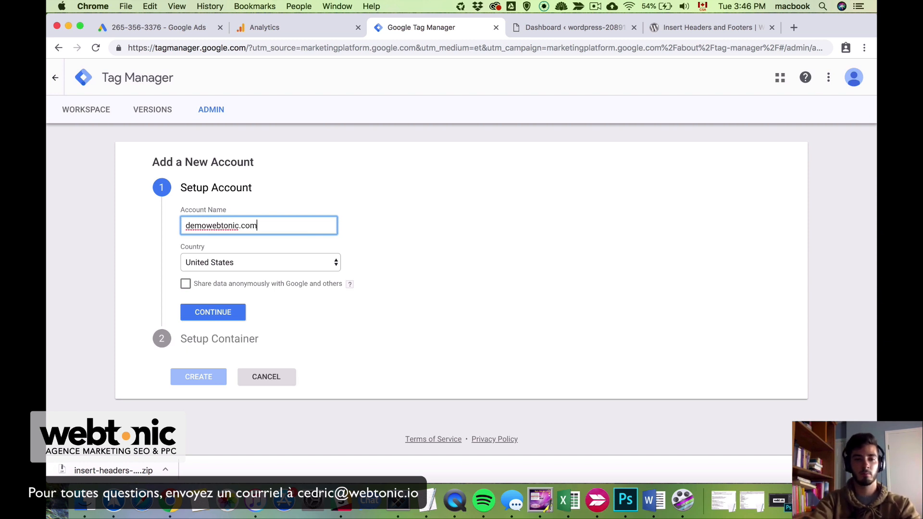
{"action": "left_click", "coordinate": [281, 269]}
{"action": "type", "text": "can"}
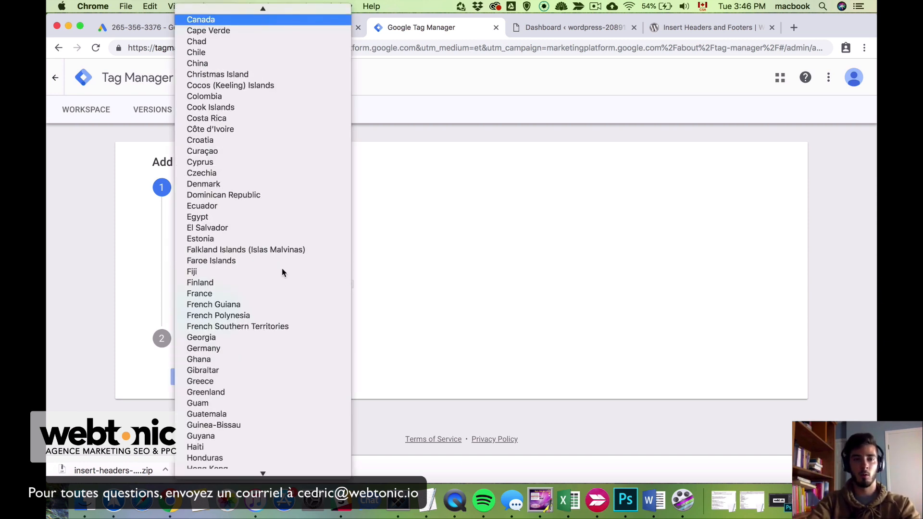
{"action": "key", "text": "Return"}
{"action": "left_click", "coordinate": [239, 313]}
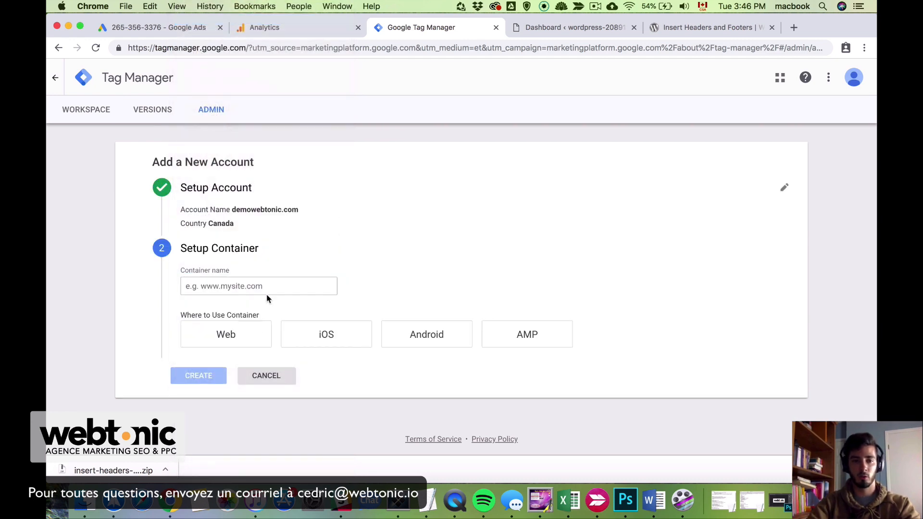
{"action": "type", "text": "www."}
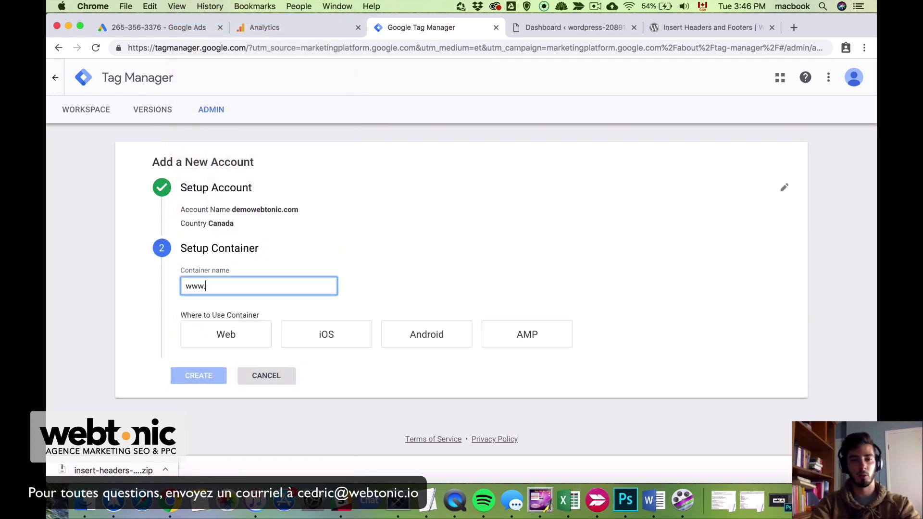
{"action": "type", "text": "demo"}
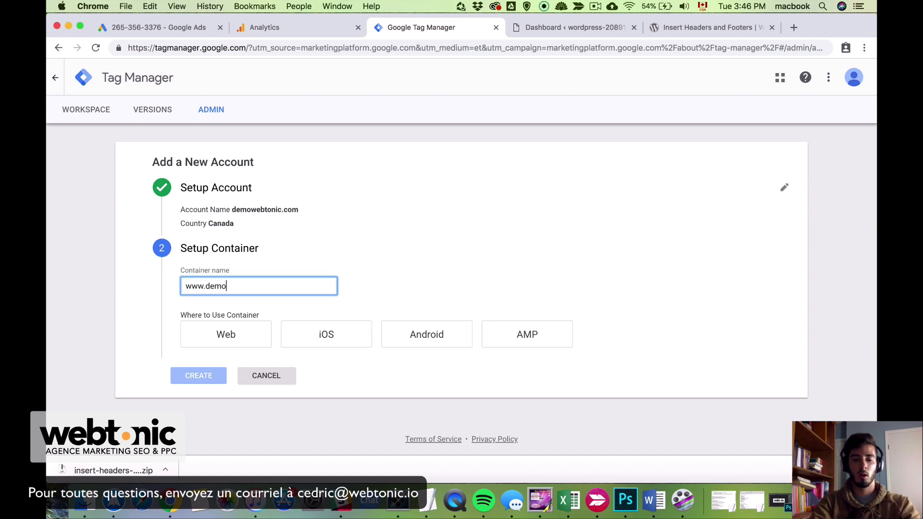
{"action": "type", "text": "webtonic.com"}
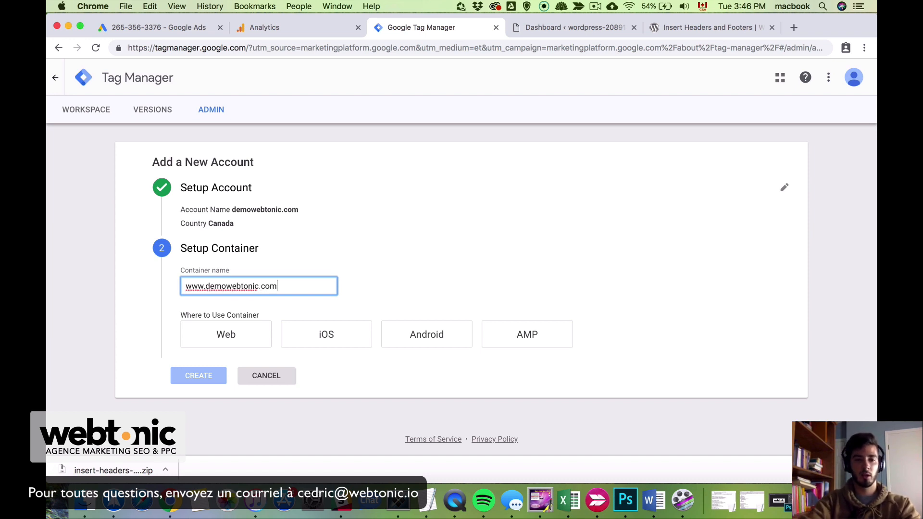
{"action": "left_click", "coordinate": [227, 318]}
{"action": "left_click_drag", "start_coordinate": [227, 315], "coordinate": [270, 317]}
{"action": "left_click", "coordinate": [268, 317]}
{"action": "left_click", "coordinate": [270, 317]}
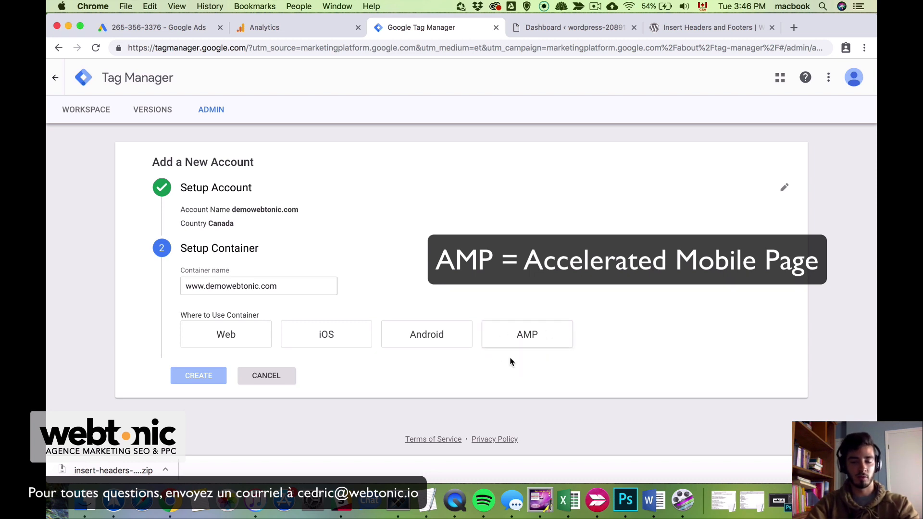
{"action": "left_click", "coordinate": [246, 345]}
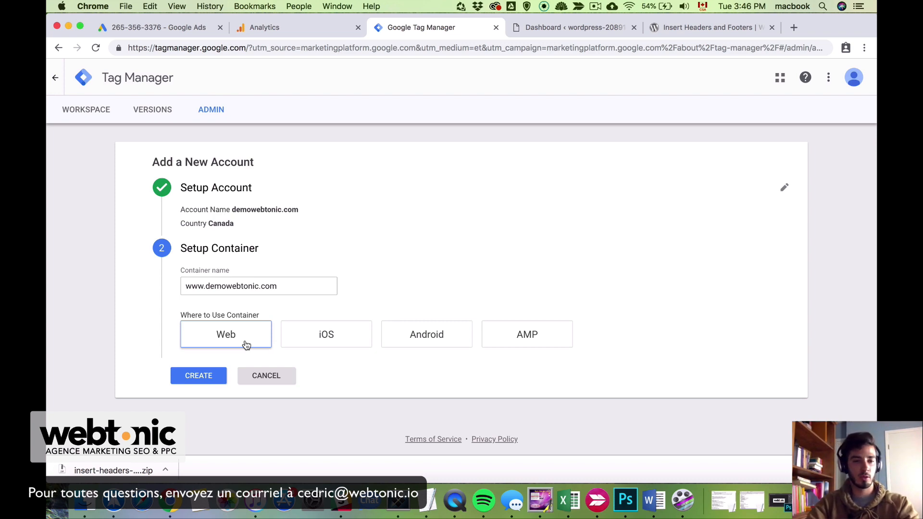
{"action": "left_click", "coordinate": [210, 377]}
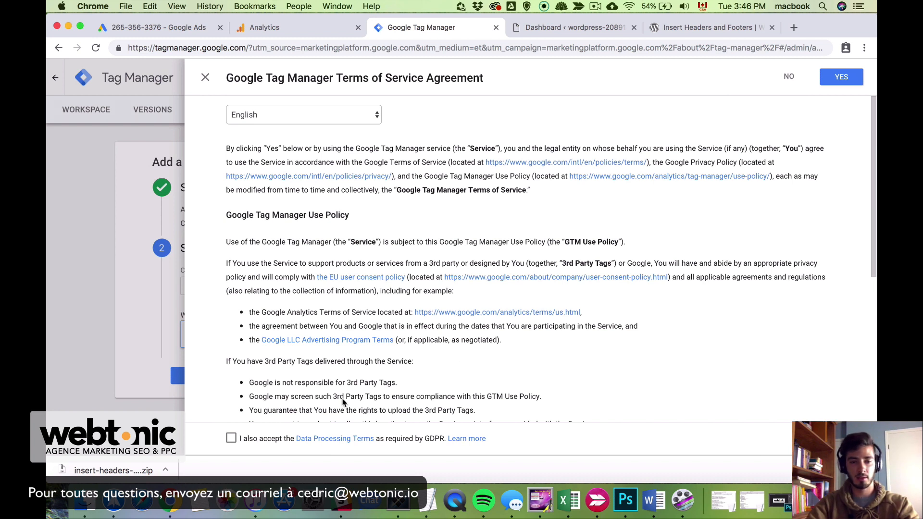
{"action": "left_click", "coordinate": [232, 438]}
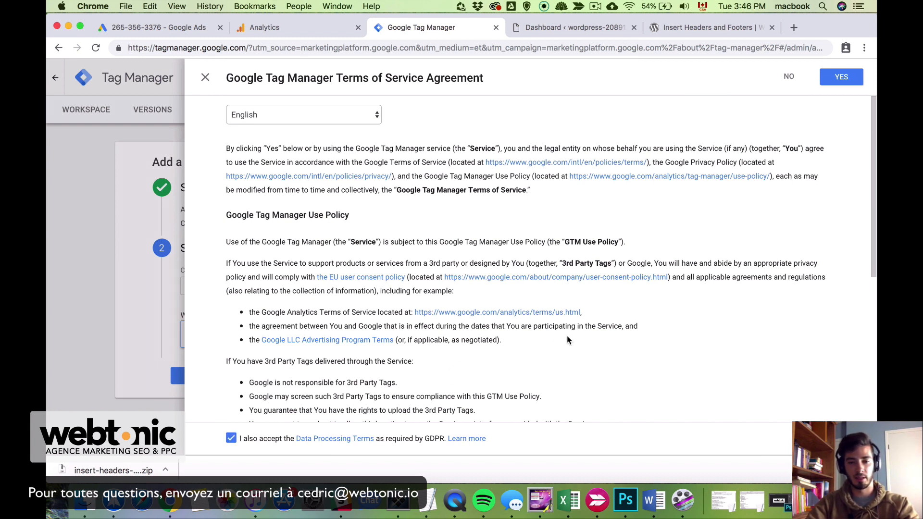
{"action": "left_click", "coordinate": [841, 78]}
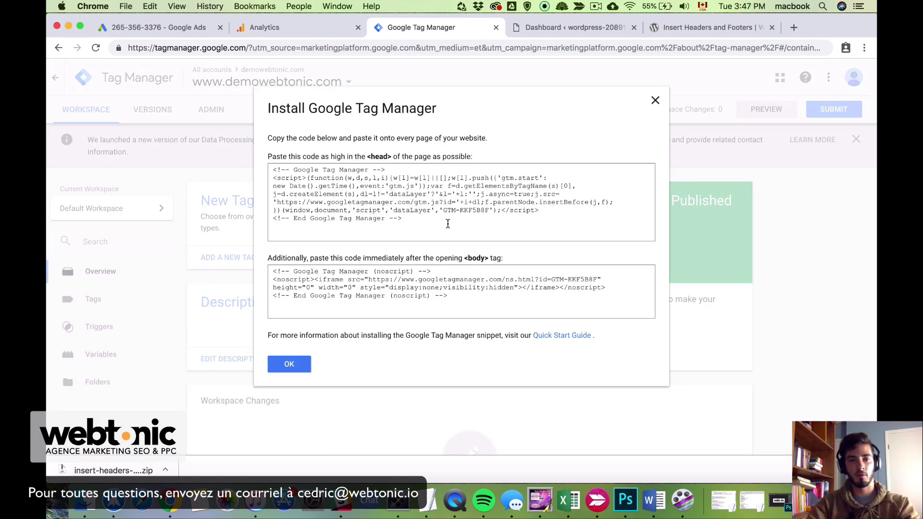
Select the head snippet in the Install Google Tag Manager dialog, comparing it with Analytics' tracking code page
{"action": "left_click_drag", "start_coordinate": [272, 169], "coordinate": [604, 218]}
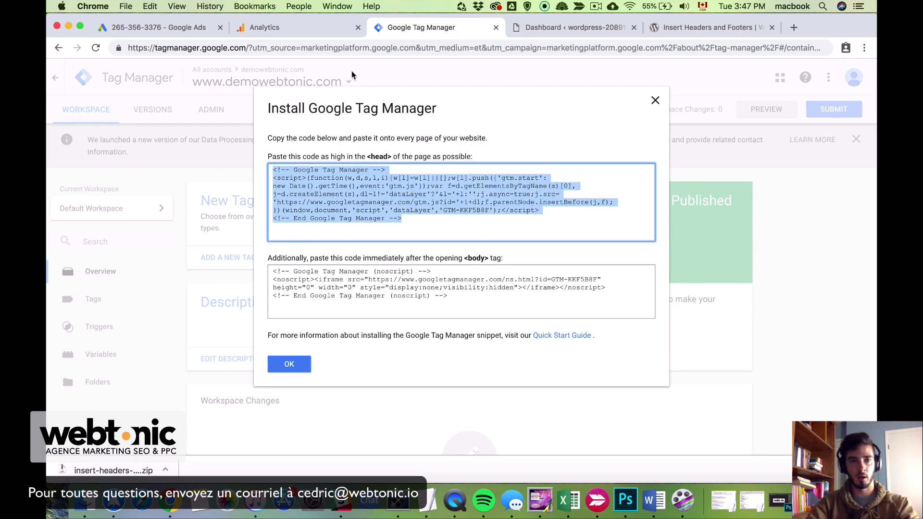
{"action": "left_click", "coordinate": [312, 30]}
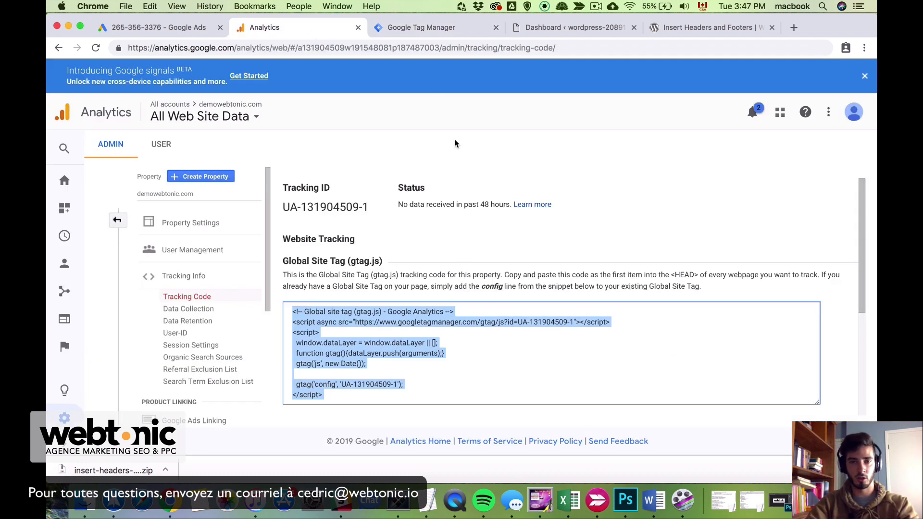
{"action": "left_click", "coordinate": [414, 33]}
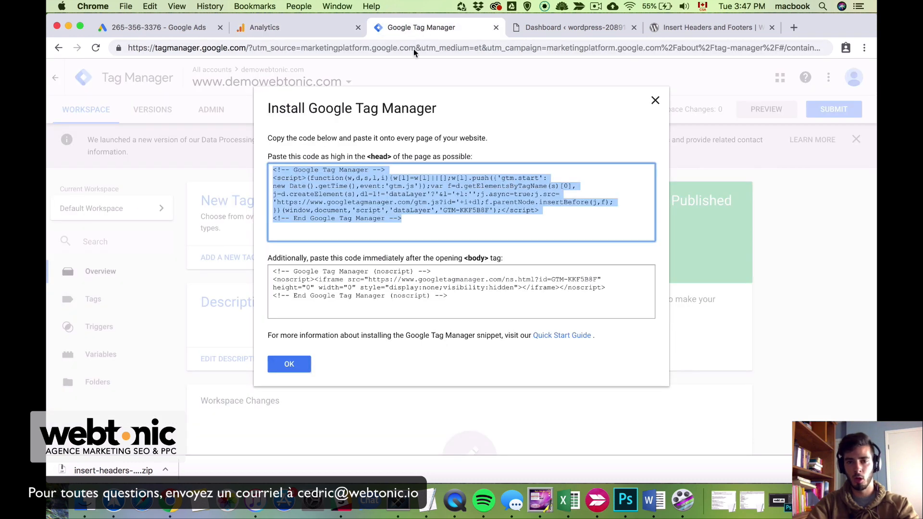
{"action": "left_click", "coordinate": [428, 212]}
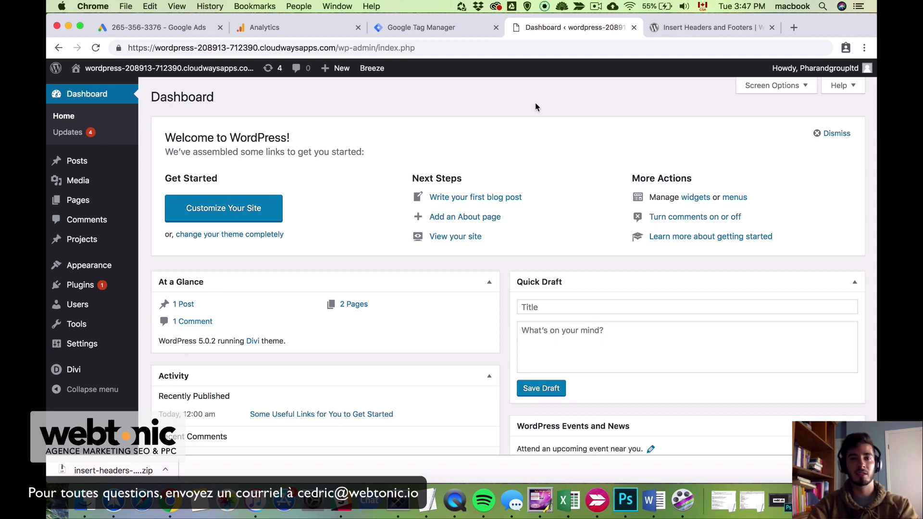
{"action": "left_click", "coordinate": [442, 23]}
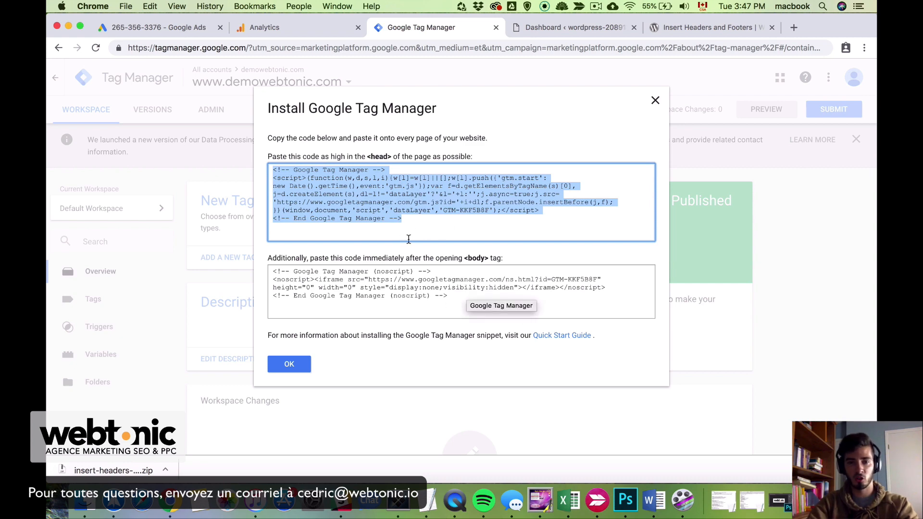
{"action": "right_click", "coordinate": [445, 227]}
{"action": "left_click", "coordinate": [531, 27]}
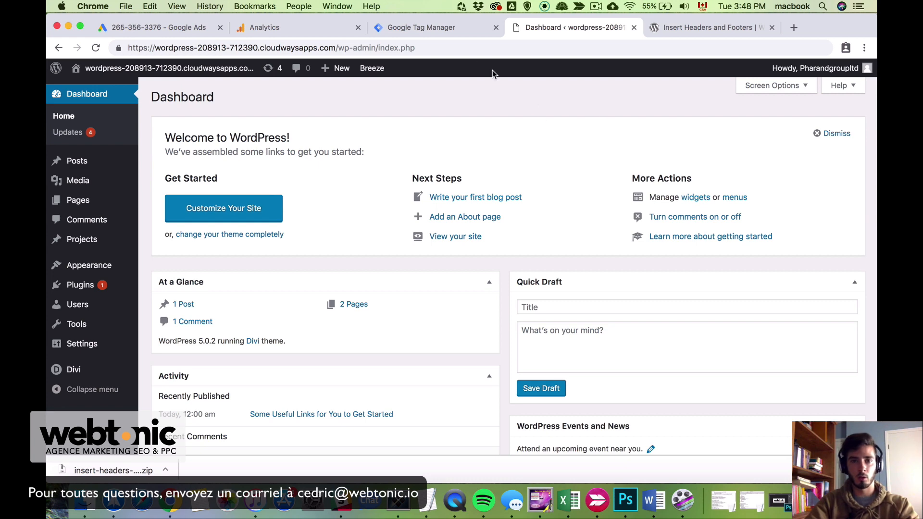
Reselect the <head> installation code, copy it, and return to the WordPress dashboard
{"action": "left_click", "coordinate": [437, 32]}
{"action": "left_click", "coordinate": [405, 158]}
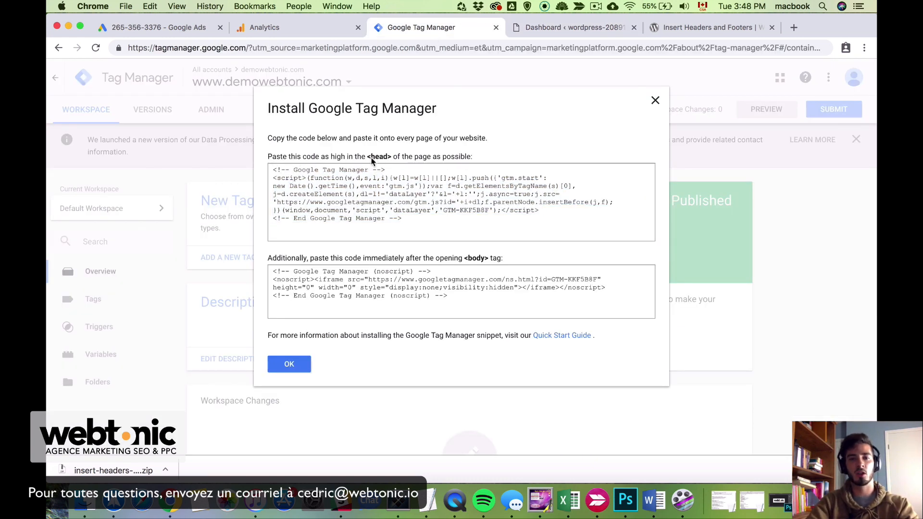
{"action": "left_click_drag", "start_coordinate": [367, 157], "coordinate": [393, 158]}
{"action": "left_click", "coordinate": [392, 159]}
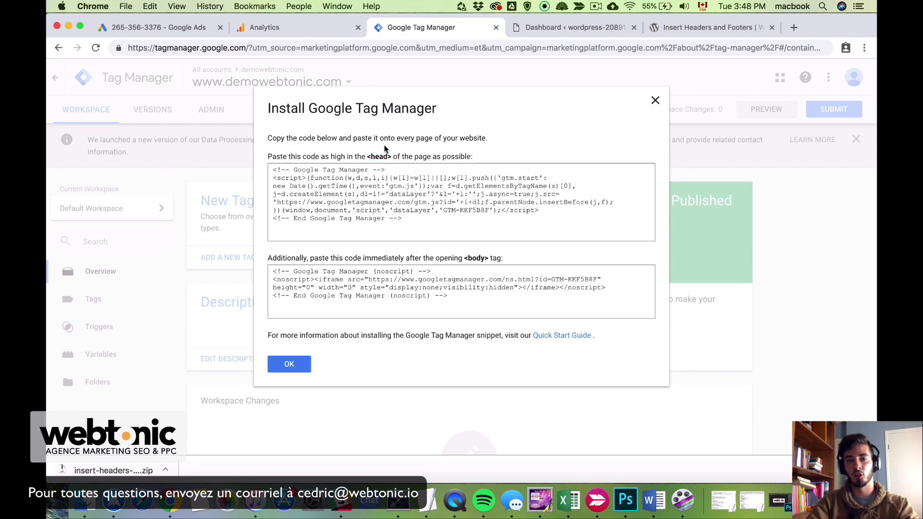
{"action": "left_click_drag", "start_coordinate": [434, 224], "coordinate": [262, 170]}
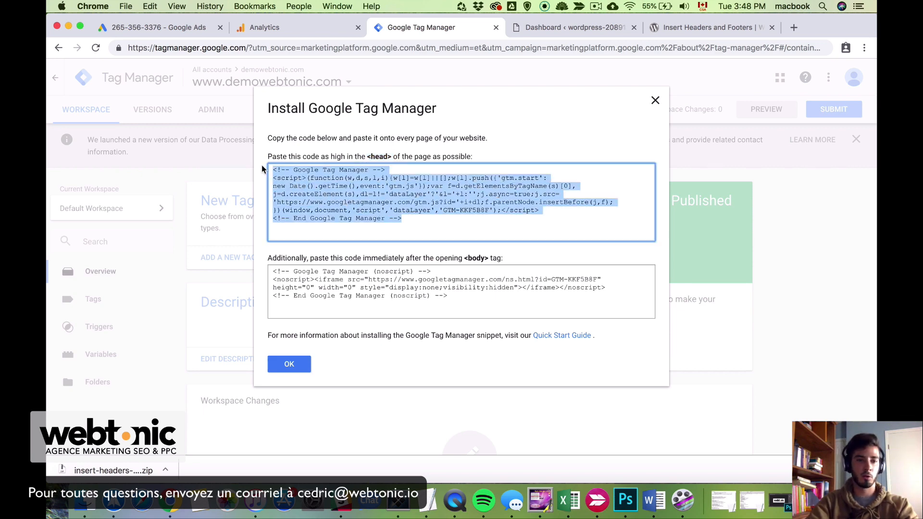
{"action": "right_click", "coordinate": [340, 190]}
{"action": "left_click", "coordinate": [370, 213]}
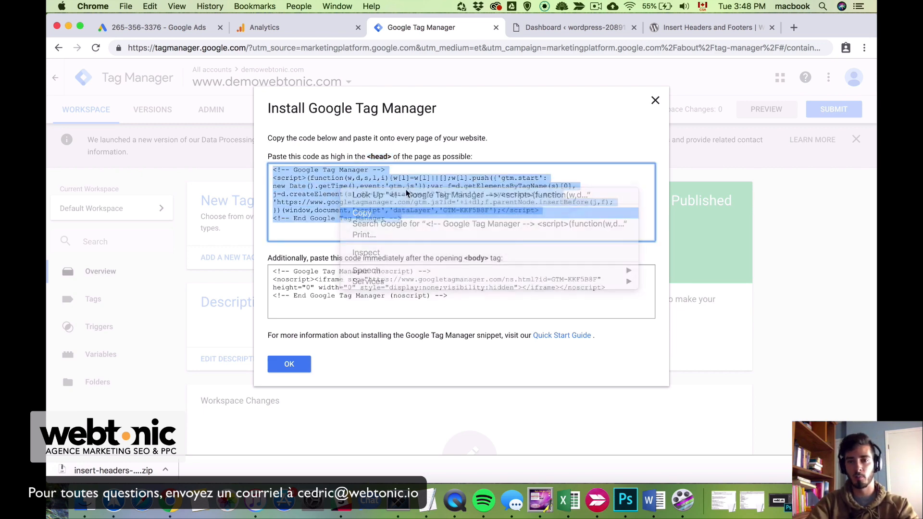
{"action": "left_click", "coordinate": [574, 28]}
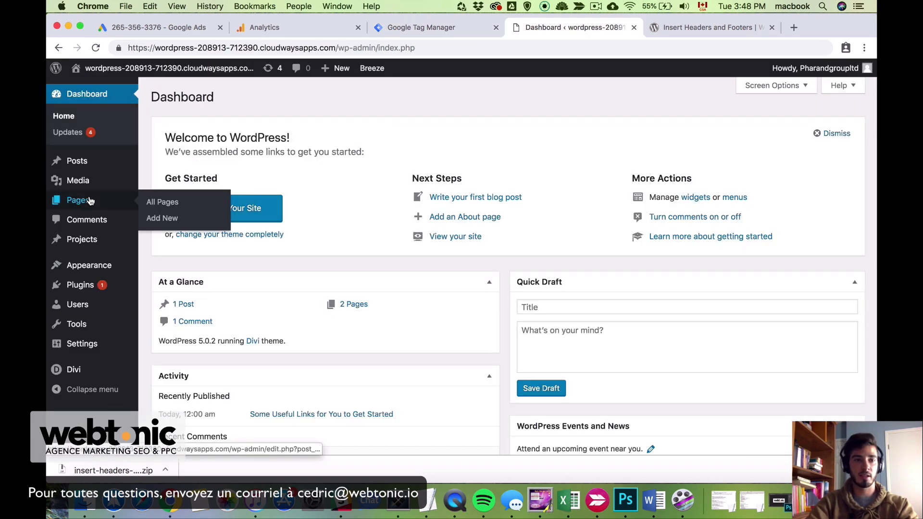
Go to Divi > Theme Options in the WordPress admin sidebar
{"action": "mouse_move", "coordinate": [87, 209]}
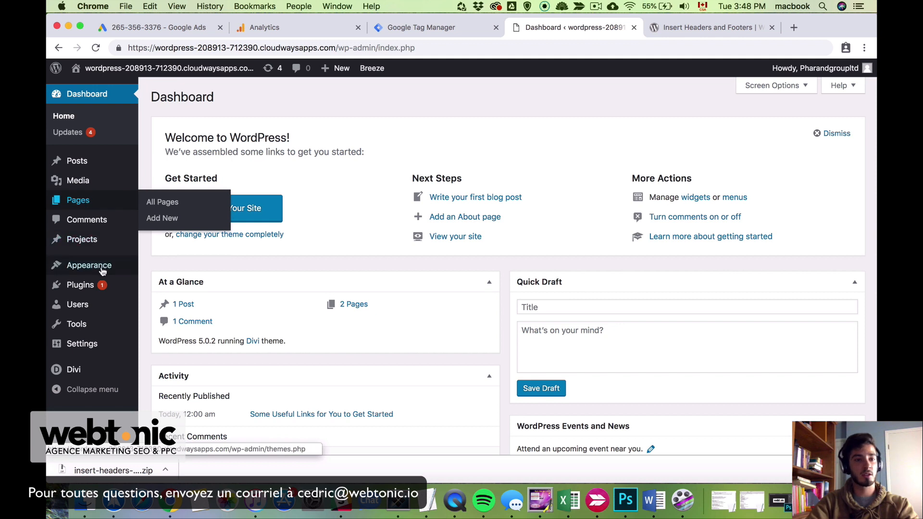
{"action": "mouse_move", "coordinate": [102, 277]}
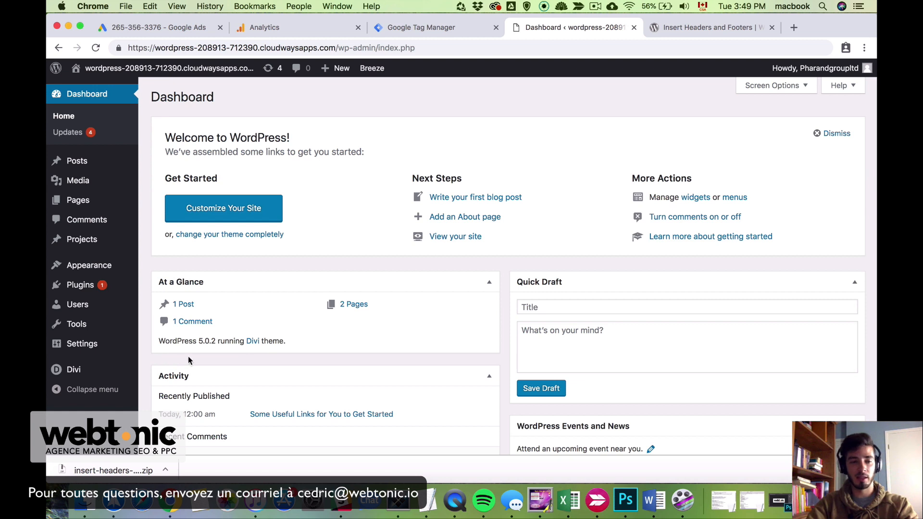
{"action": "mouse_move", "coordinate": [115, 381]}
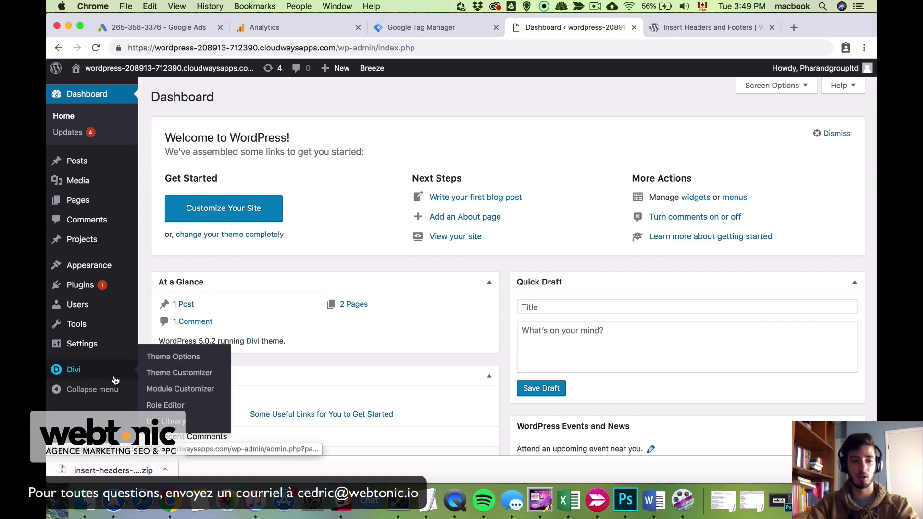
{"action": "left_click", "coordinate": [83, 377]}
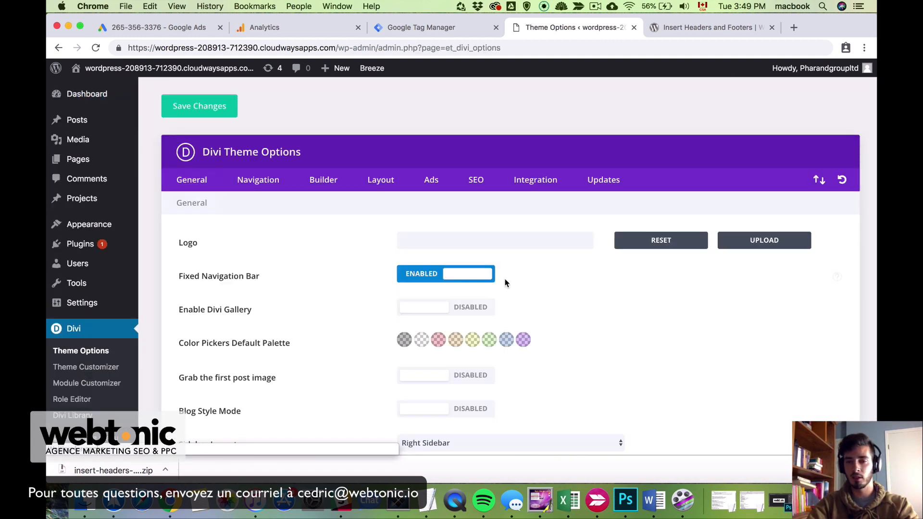
Paste the Tag Manager head snippet into Divi's Integration 'Add code to the <head>' field
{"action": "left_click", "coordinate": [552, 190]}
{"action": "scroll", "coordinate": [551, 191], "scroll_direction": "down", "scroll_amount": 5}
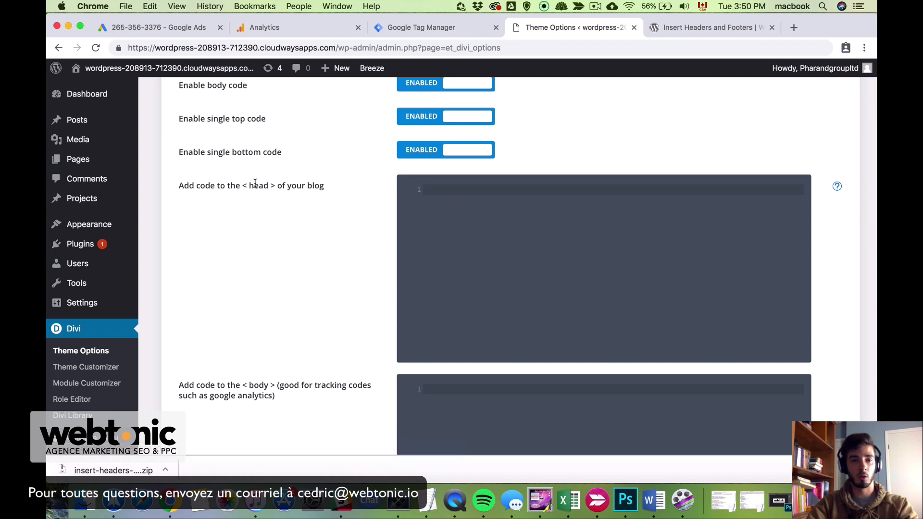
{"action": "left_click_drag", "start_coordinate": [183, 185], "coordinate": [328, 187]}
{"action": "left_click", "coordinate": [331, 186]}
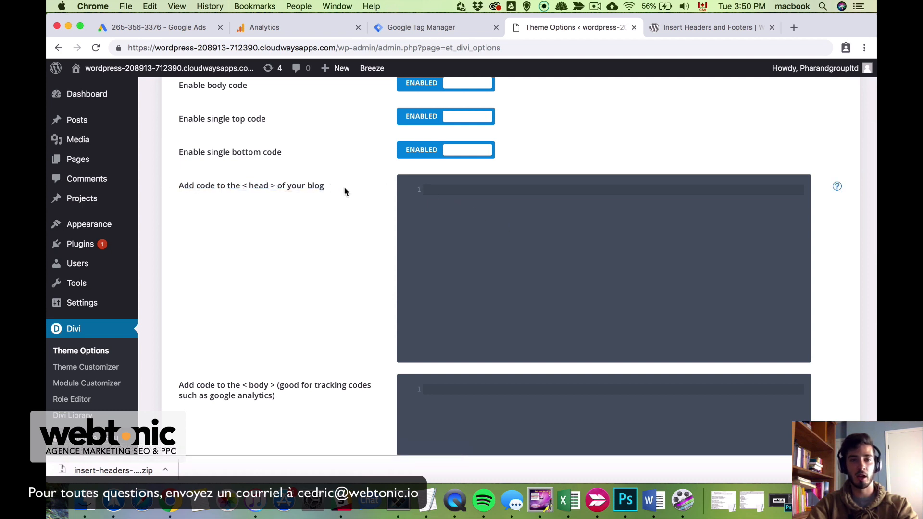
{"action": "right_click", "coordinate": [465, 209]}
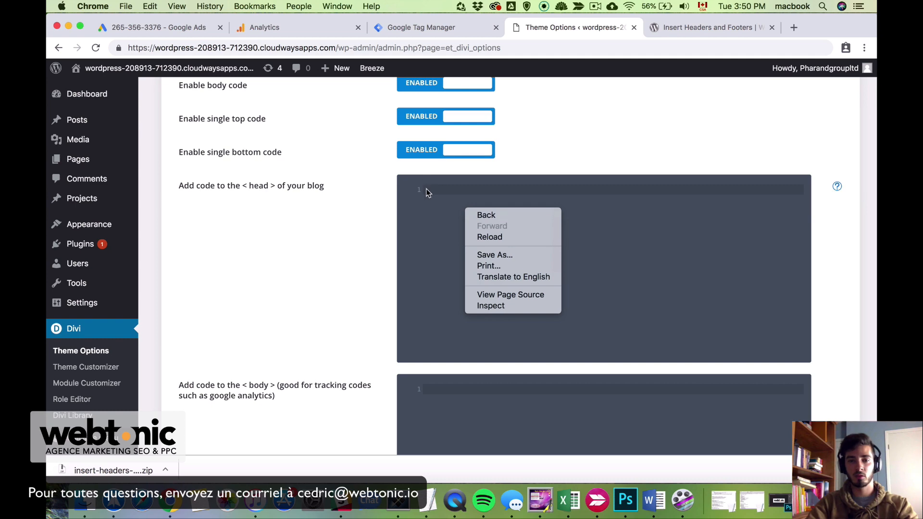
{"action": "right_click", "coordinate": [425, 188]}
{"action": "left_click", "coordinate": [449, 264]}
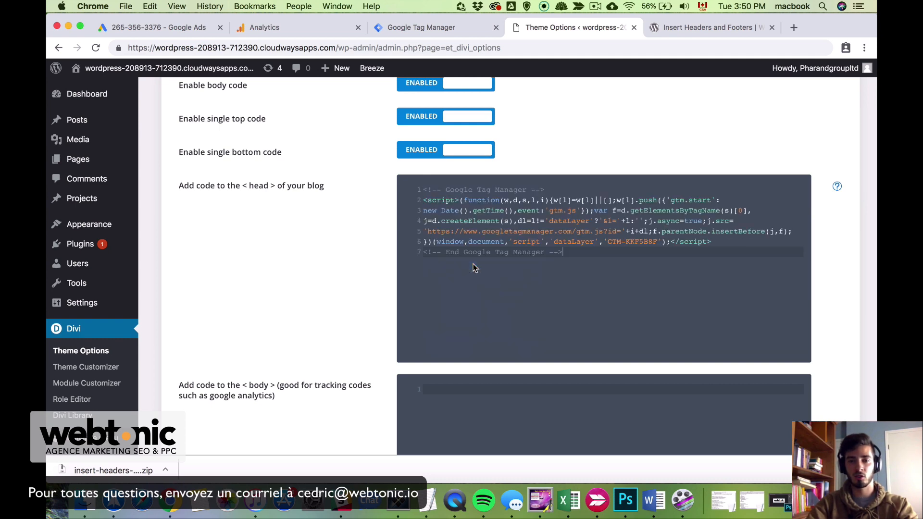
Select the <body> noscript installation code in Tag Manager and go back to Divi's theme options
{"action": "left_click", "coordinate": [436, 27]}
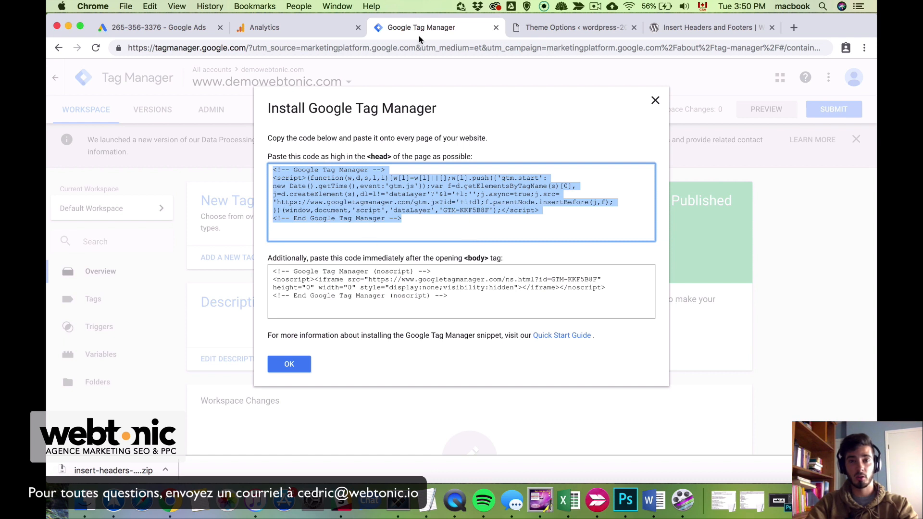
{"action": "left_click", "coordinate": [378, 287]}
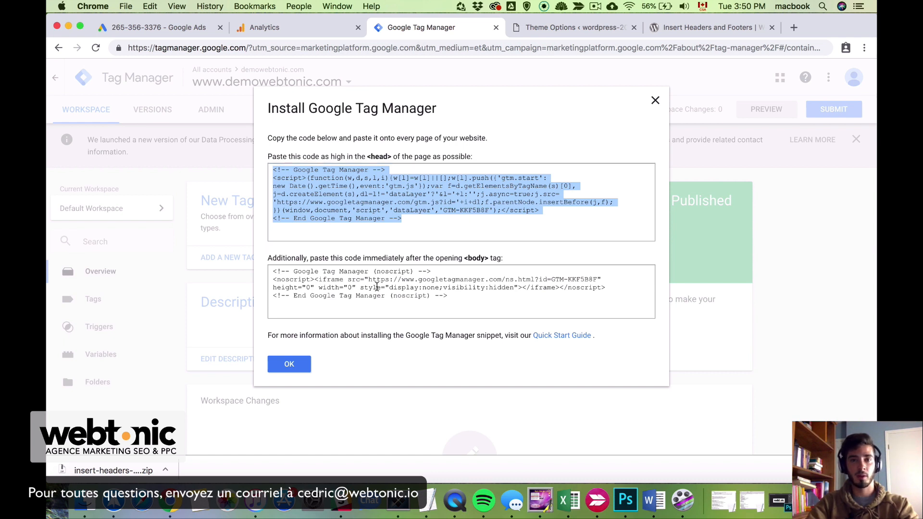
{"action": "left_click_drag", "start_coordinate": [497, 298], "coordinate": [257, 269]}
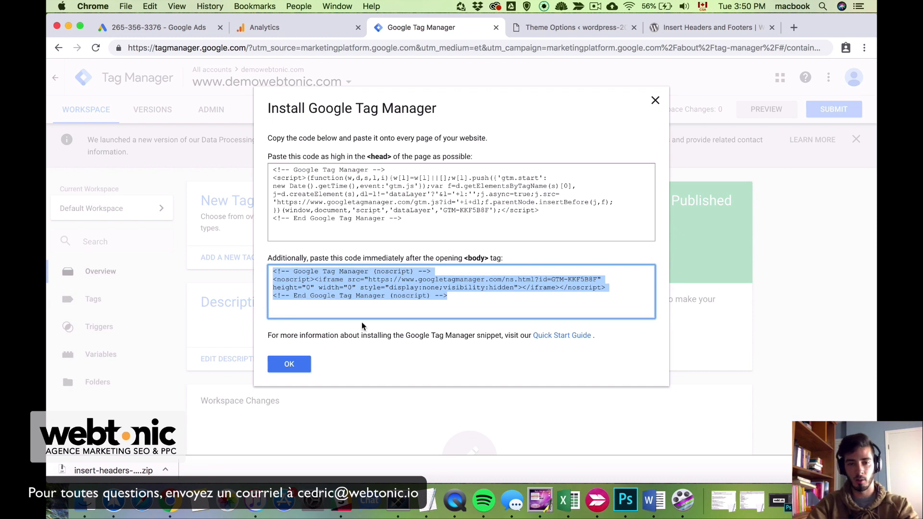
{"action": "left_click_drag", "start_coordinate": [267, 258], "coordinate": [502, 258]}
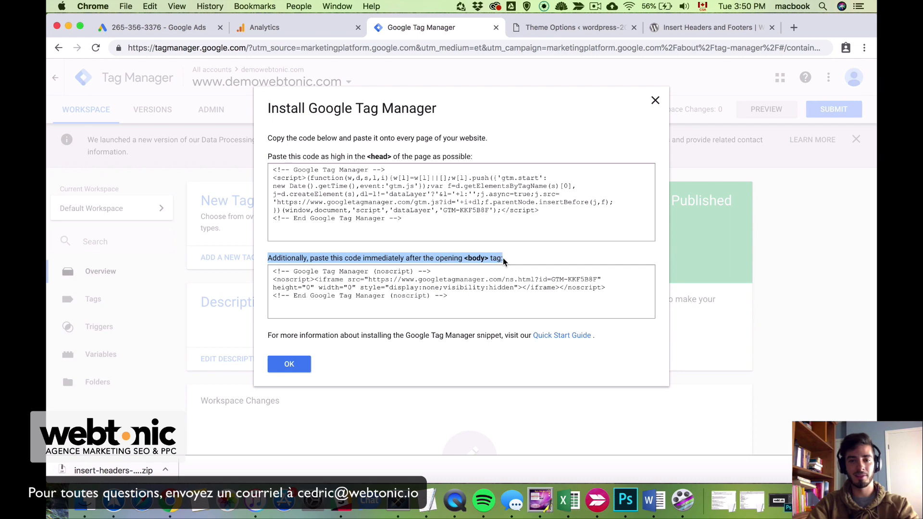
{"action": "left_click", "coordinate": [477, 258]}
{"action": "left_click", "coordinate": [575, 30]}
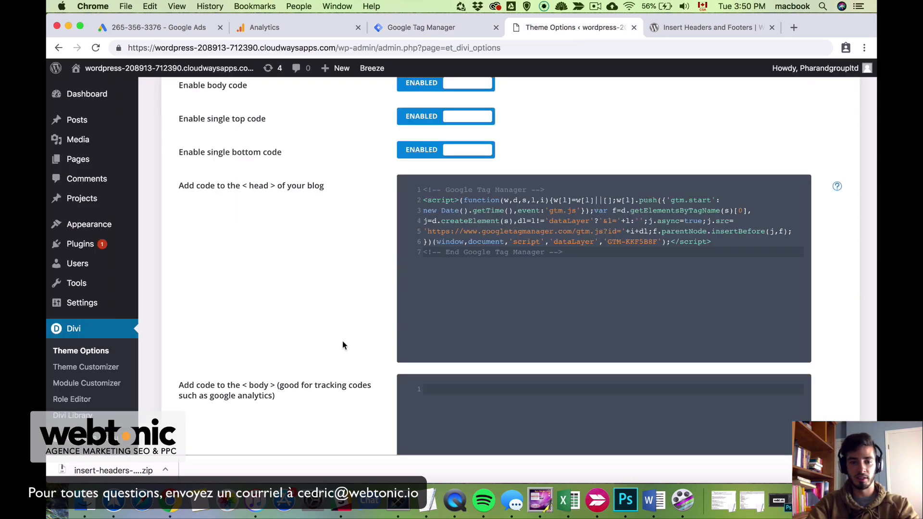
Paste the noscript snippet into Divi's body code field and save the theme options
{"action": "scroll", "coordinate": [342, 341], "scroll_direction": "down", "scroll_amount": 3}
{"action": "left_click", "coordinate": [438, 279]}
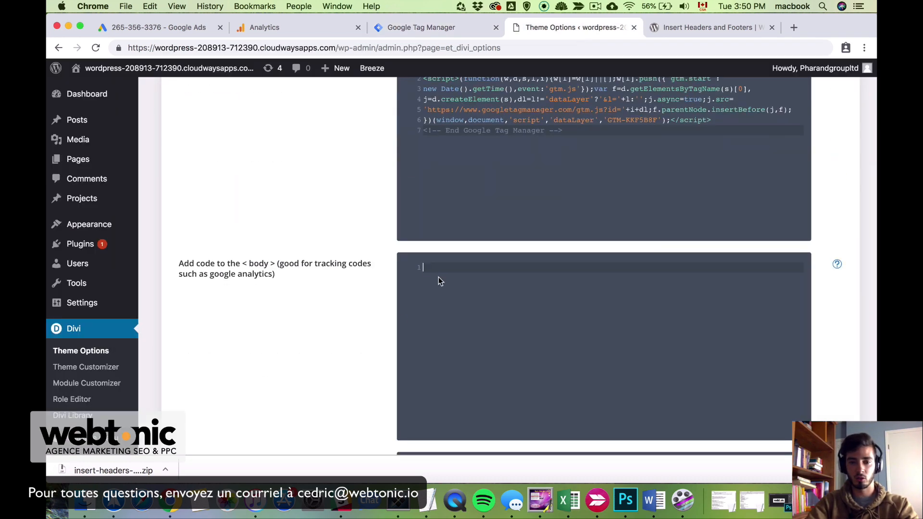
{"action": "key", "text": "super+v"}
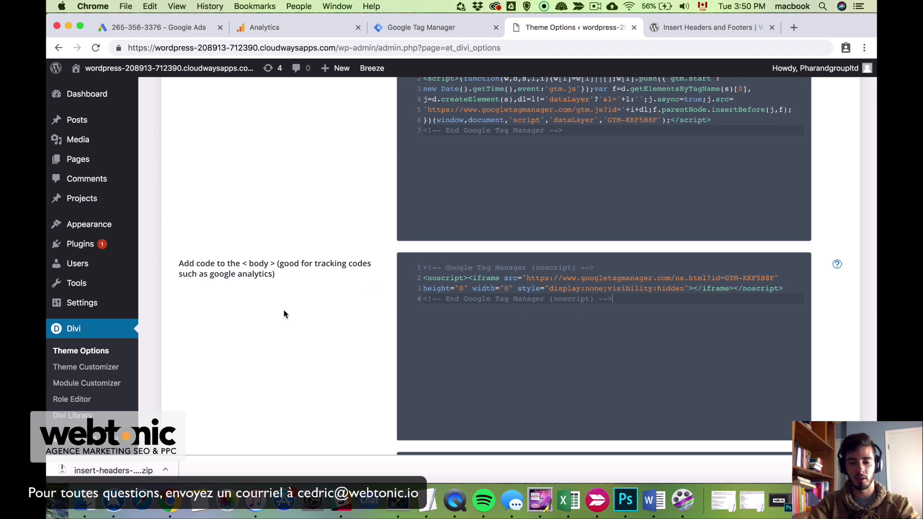
{"action": "scroll", "coordinate": [283, 313], "scroll_direction": "down", "scroll_amount": 5}
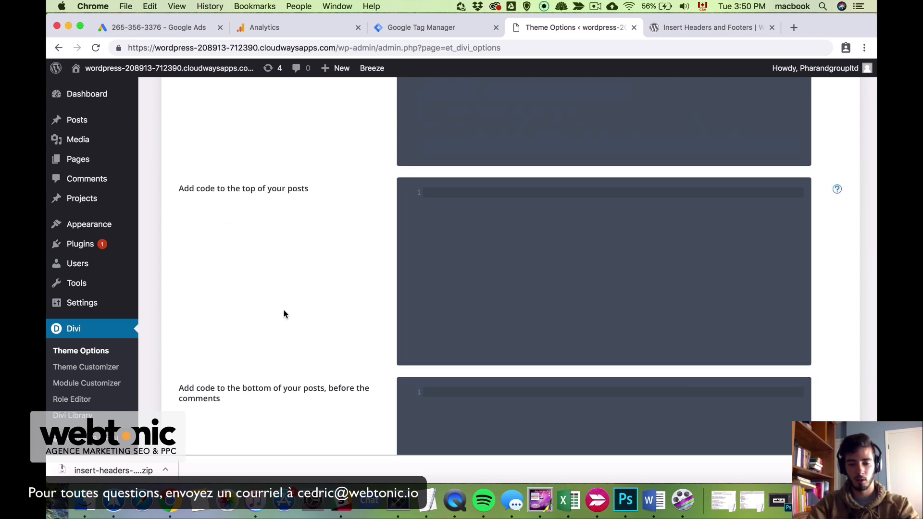
{"action": "scroll", "coordinate": [284, 314], "scroll_direction": "down", "scroll_amount": 4}
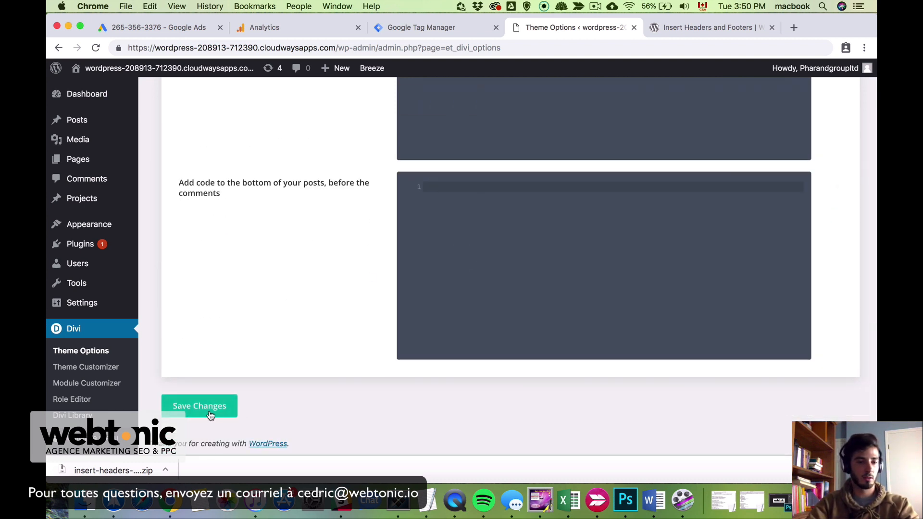
{"action": "left_click", "coordinate": [211, 413]}
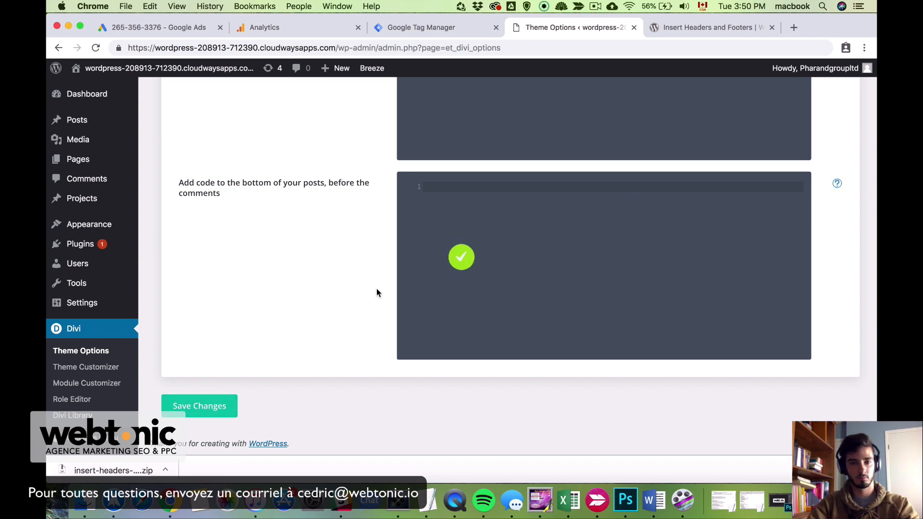
{"action": "scroll", "coordinate": [377, 288], "scroll_direction": "up", "scroll_amount": 15}
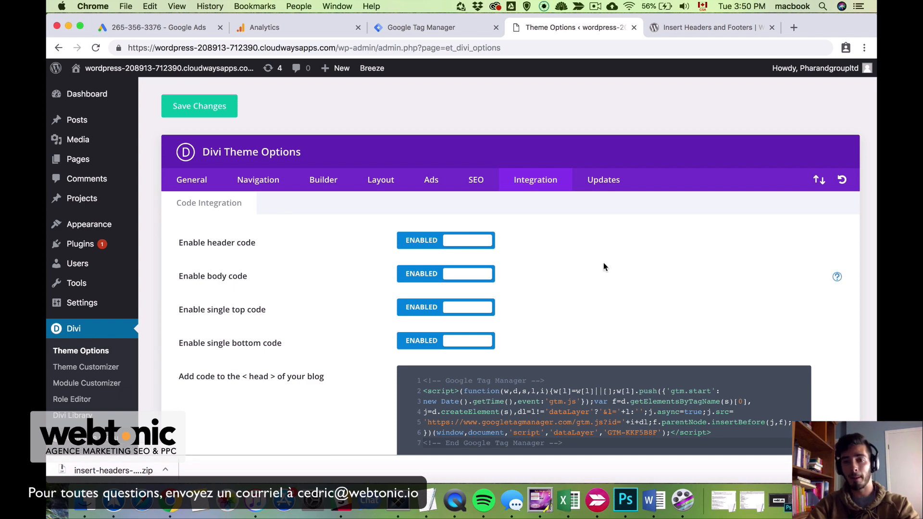
{"action": "scroll", "coordinate": [452, 292], "scroll_direction": "down", "scroll_amount": 3}
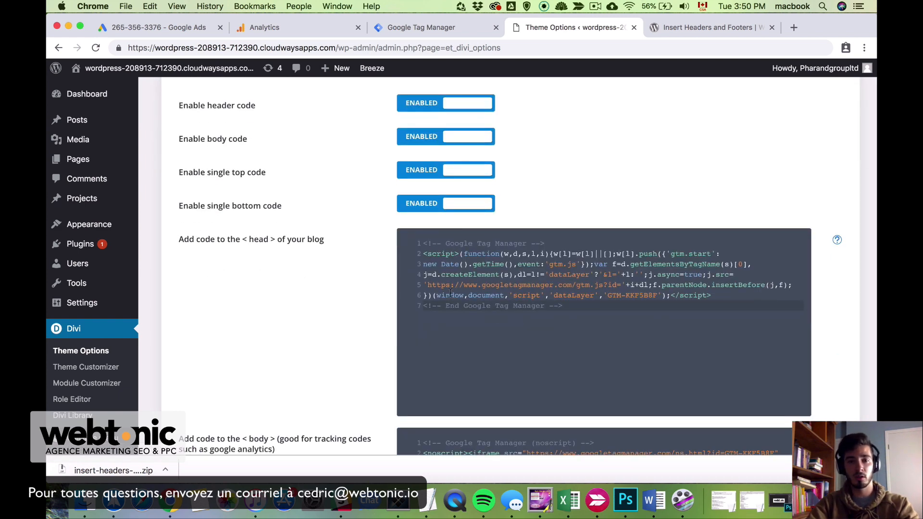
{"action": "scroll", "coordinate": [332, 269], "scroll_direction": "up", "scroll_amount": 3}
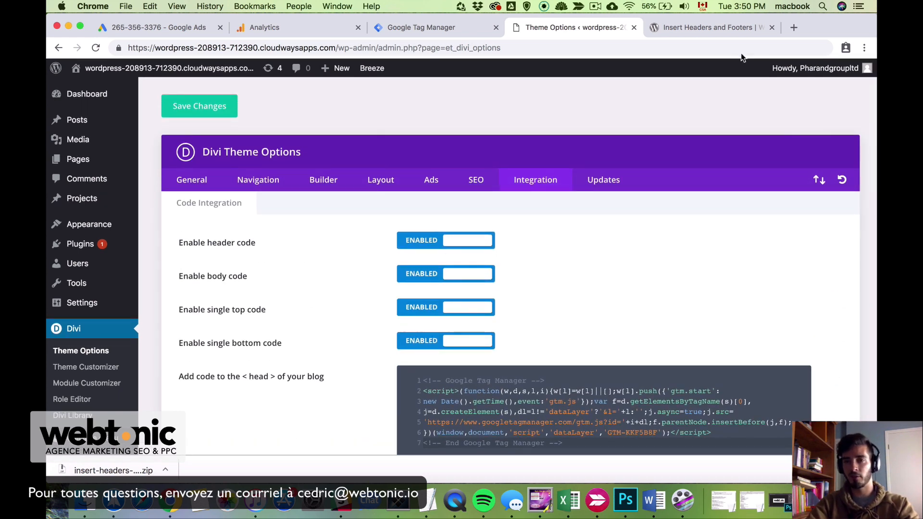
{"action": "left_click", "coordinate": [708, 28]}
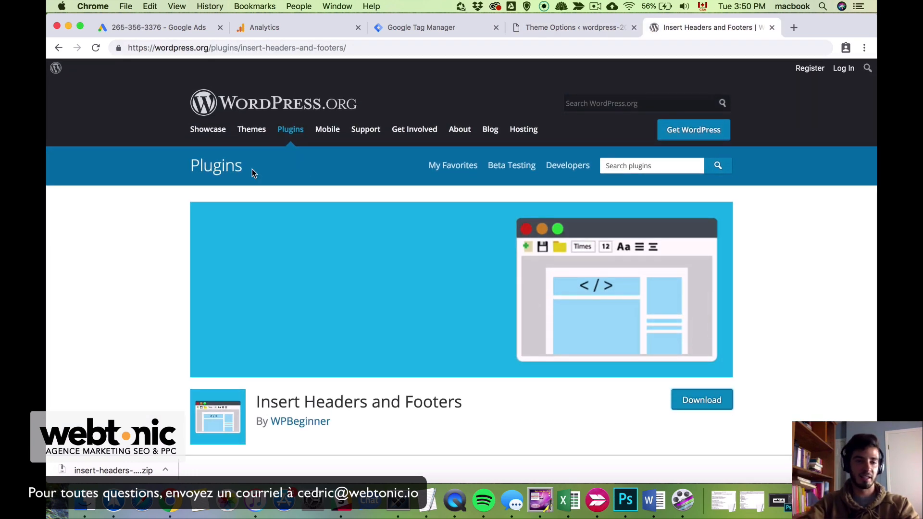
Download the Insert Headers and Footers zip from its wordpress.org page, then return to Divi's Theme Options
{"action": "scroll", "coordinate": [446, 399], "scroll_direction": "down", "scroll_amount": 2}
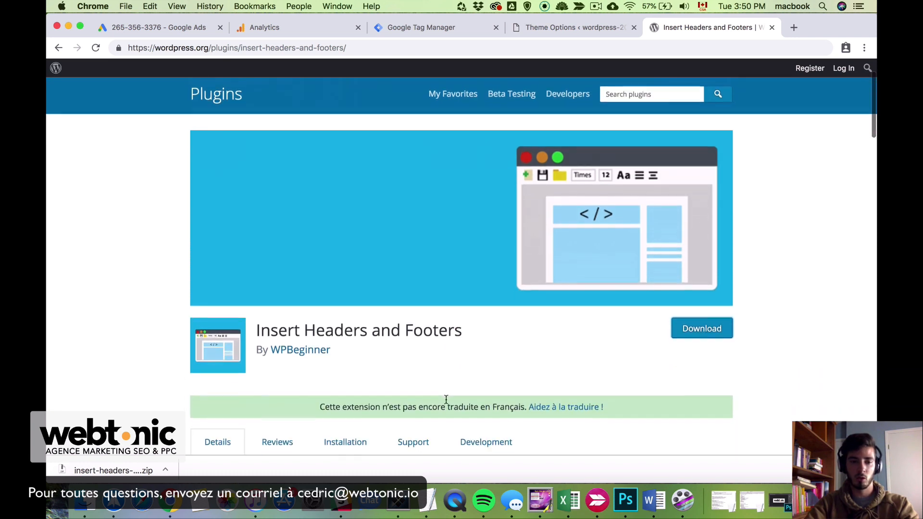
{"action": "left_click_drag", "start_coordinate": [255, 333], "coordinate": [470, 328]}
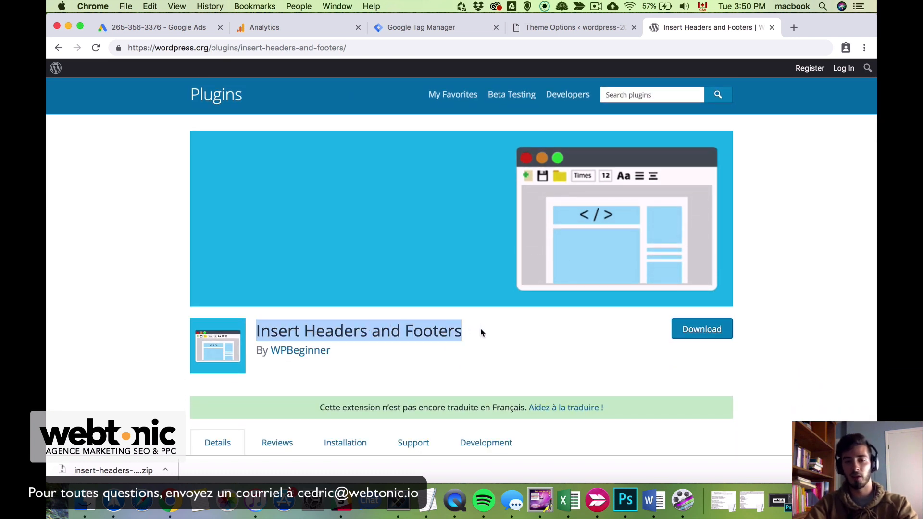
{"action": "left_click", "coordinate": [517, 334]}
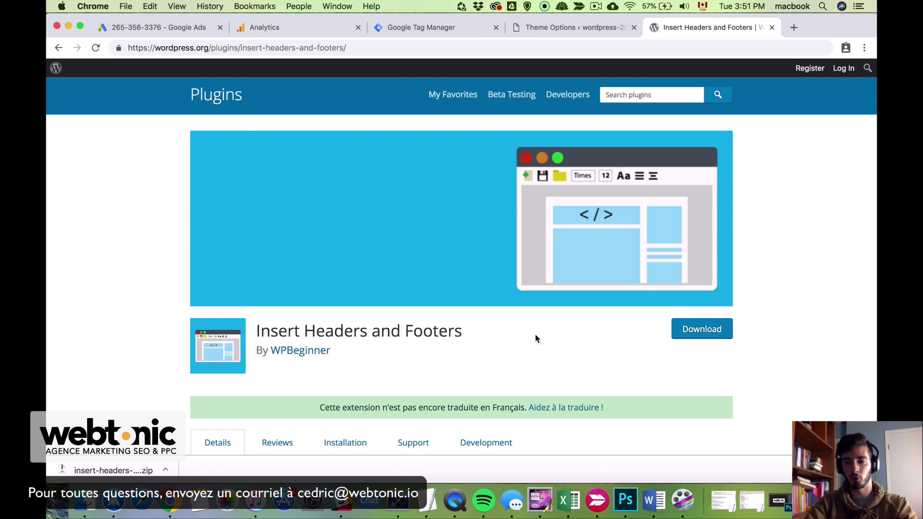
{"action": "left_click", "coordinate": [715, 336]}
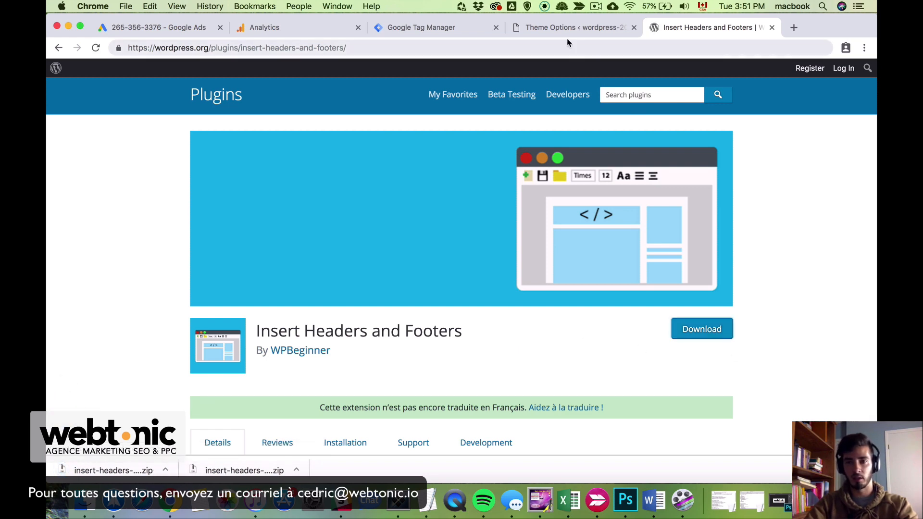
{"action": "left_click", "coordinate": [552, 27]}
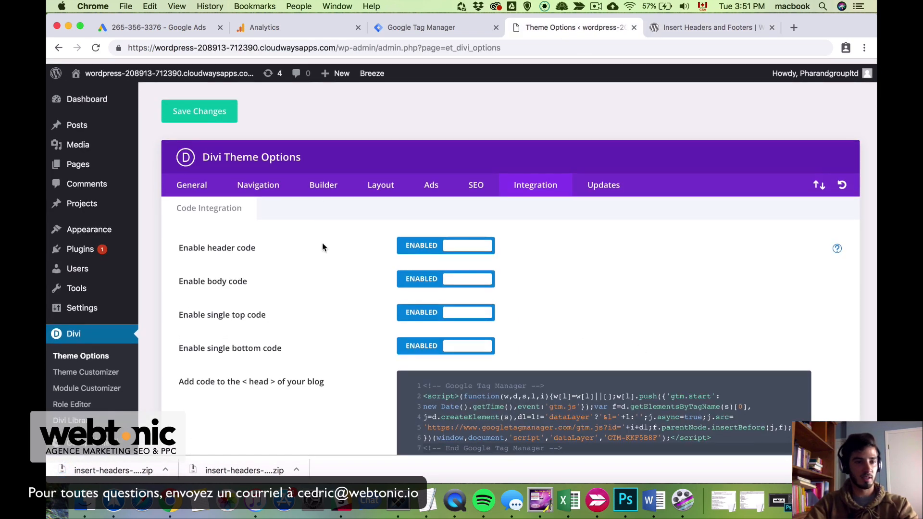
Upload the Insert Headers and Footers zip under Plugins > Add New, install it, and activate it
{"action": "mouse_move", "coordinate": [78, 251]}
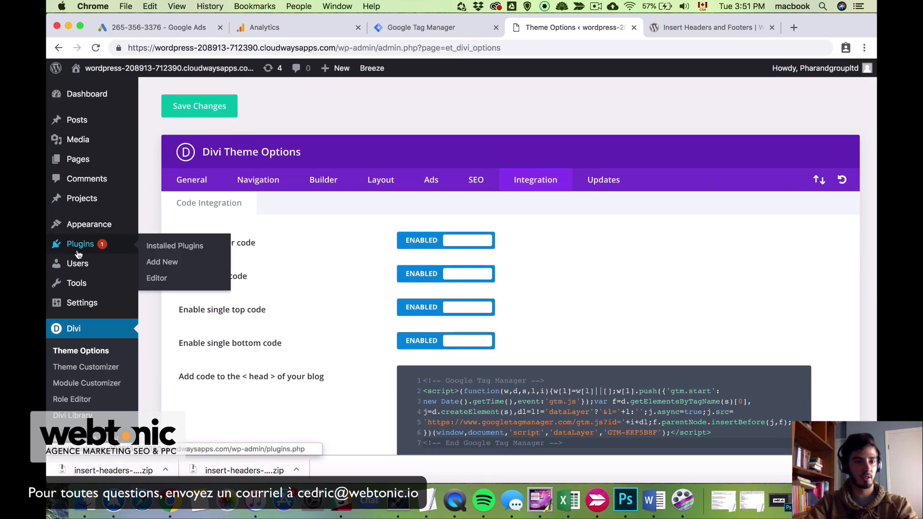
{"action": "left_click", "coordinate": [175, 263]}
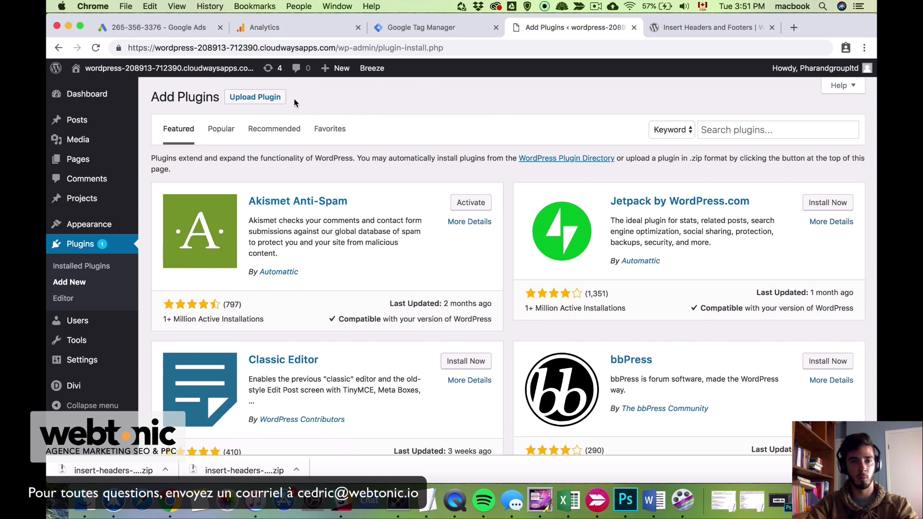
{"action": "left_click", "coordinate": [262, 101]}
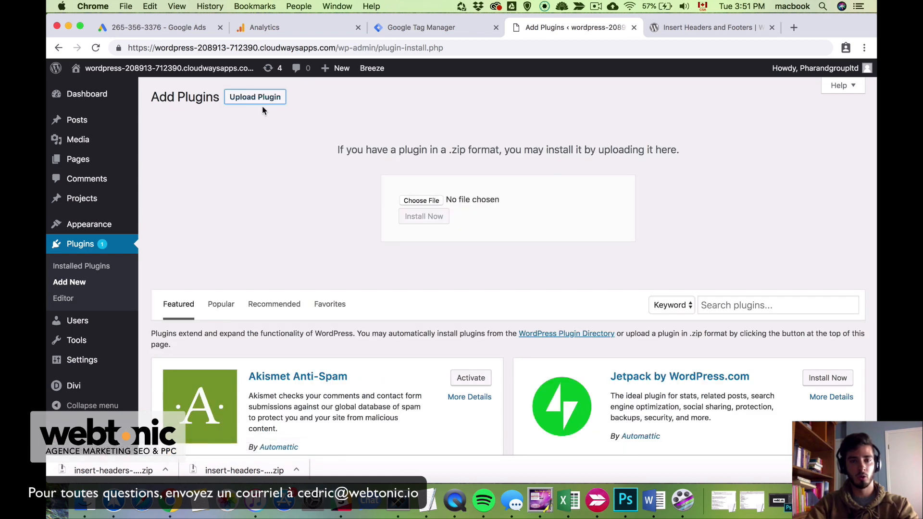
{"action": "left_click_drag", "start_coordinate": [114, 470], "coordinate": [428, 199]}
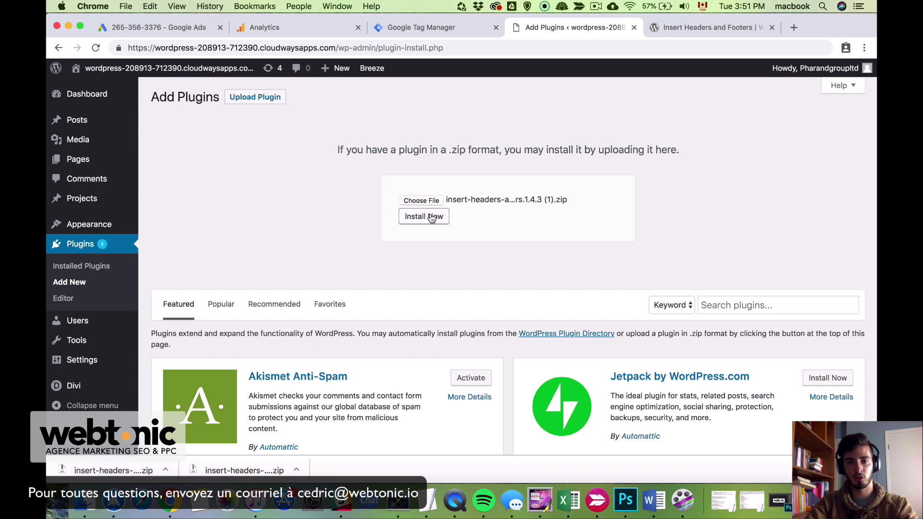
{"action": "left_click", "coordinate": [431, 217]}
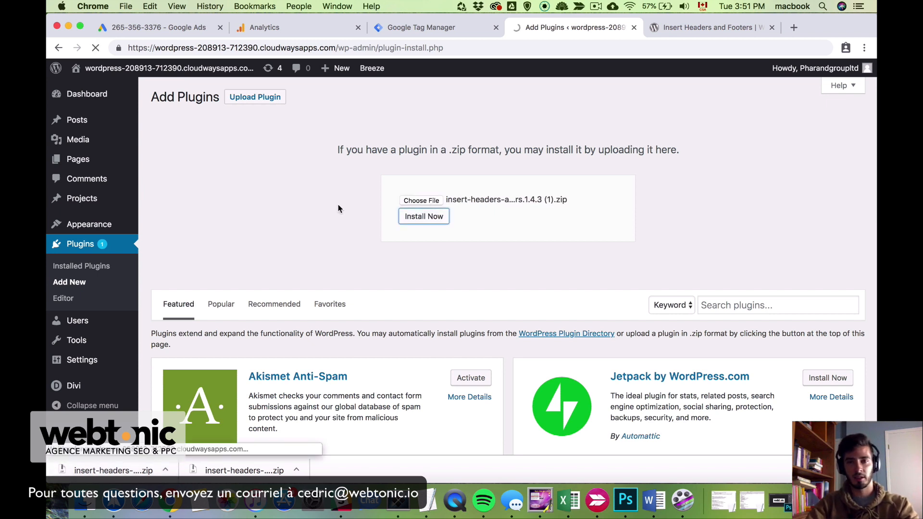
{"action": "left_click", "coordinate": [174, 179]}
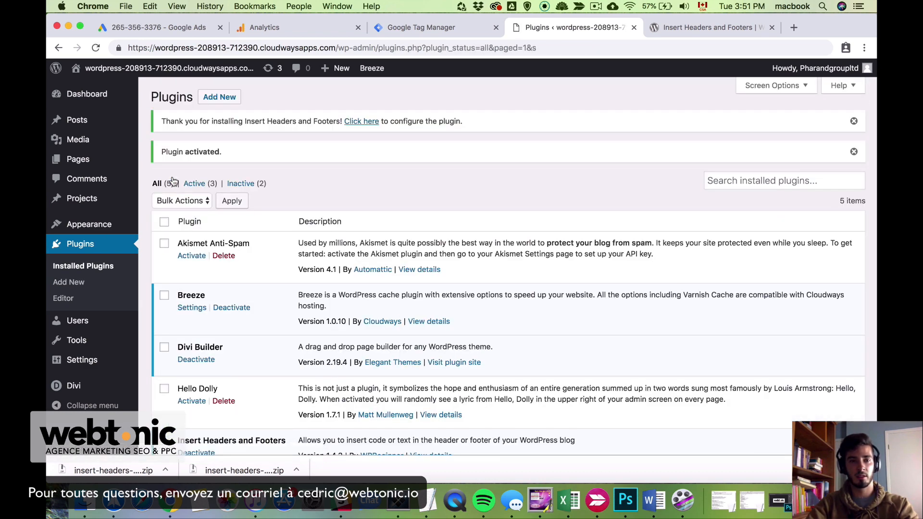
{"action": "mouse_move", "coordinate": [84, 361]}
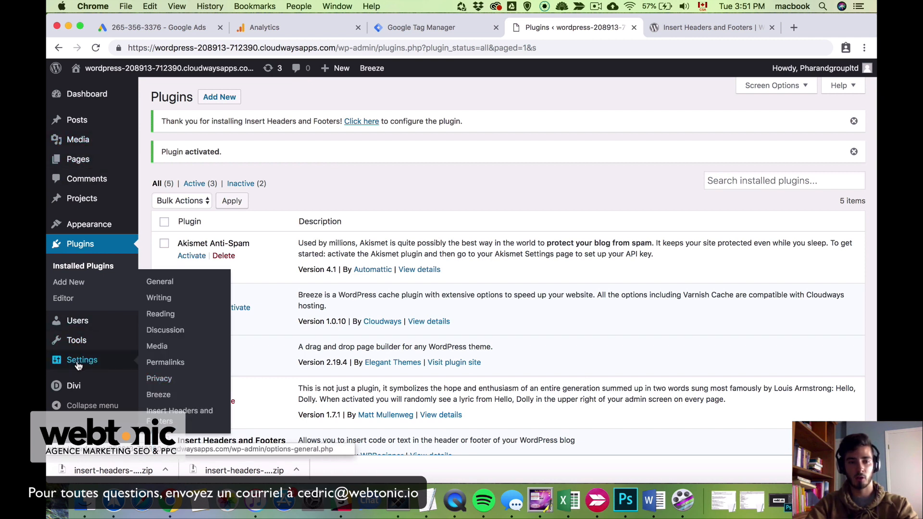
Open Settings > Insert Headers and Footers and inspect the Scripts in Header and Footer boxes
{"action": "left_click", "coordinate": [178, 415]}
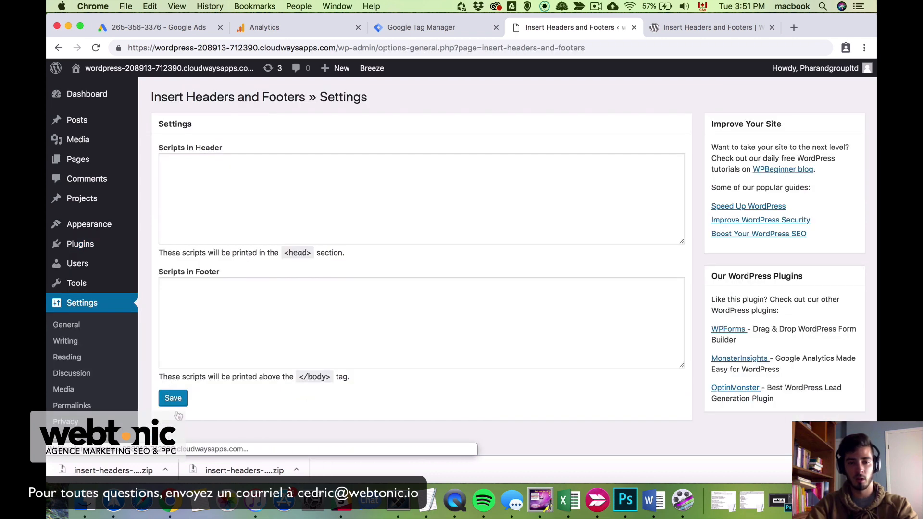
{"action": "scroll", "coordinate": [476, 374], "scroll_direction": "down", "scroll_amount": 1}
{"action": "left_click", "coordinate": [204, 163]}
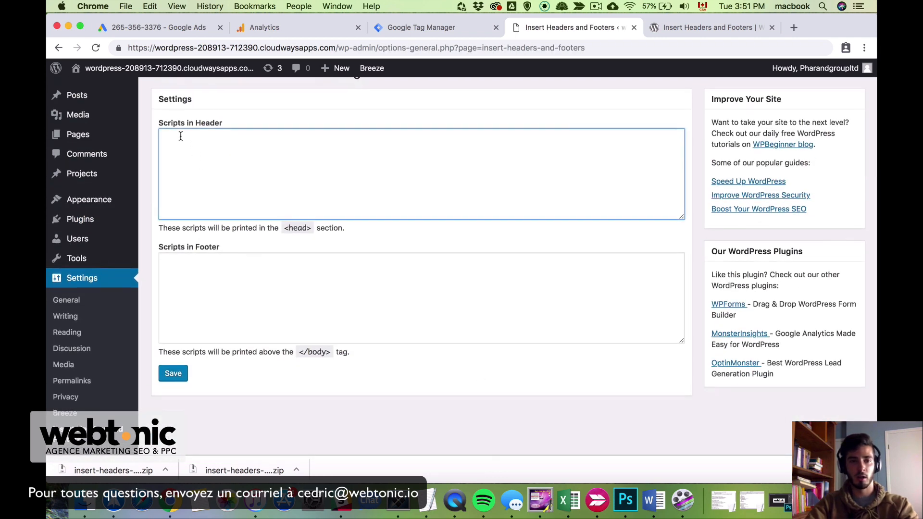
{"action": "scroll", "coordinate": [164, 140], "scroll_direction": "up", "scroll_amount": 1}
{"action": "left_click_drag", "start_coordinate": [201, 148], "coordinate": [230, 252]}
{"action": "left_click", "coordinate": [223, 306]}
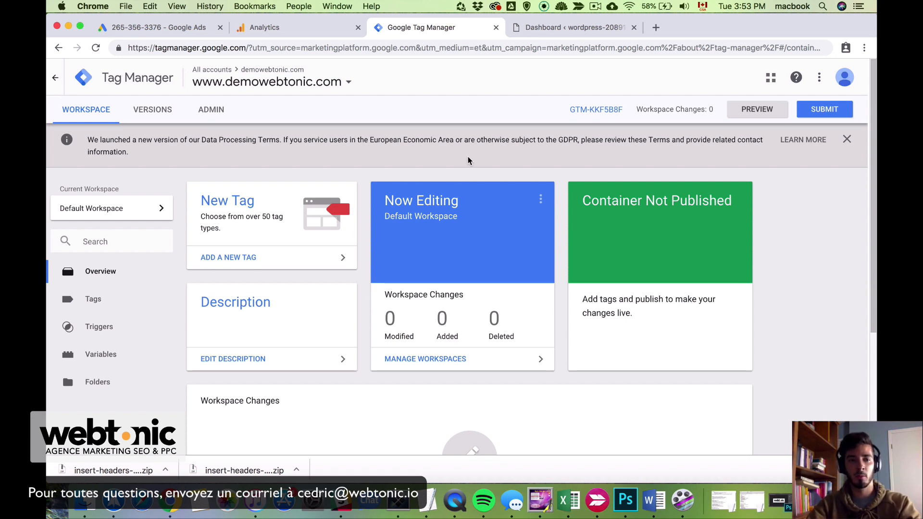
Create a new tag from the Tags list and give it the Google Analytics - Universal Analytics type
{"action": "left_click", "coordinate": [115, 309]}
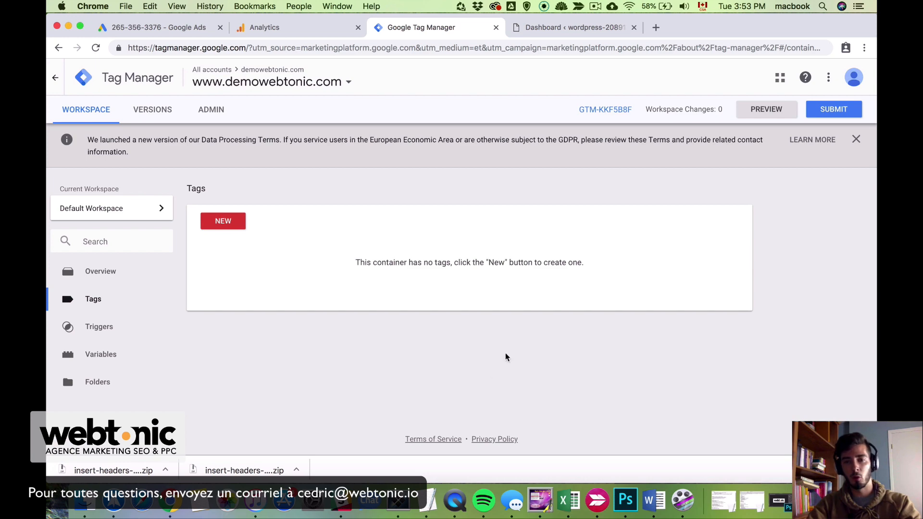
{"action": "left_click", "coordinate": [224, 222]}
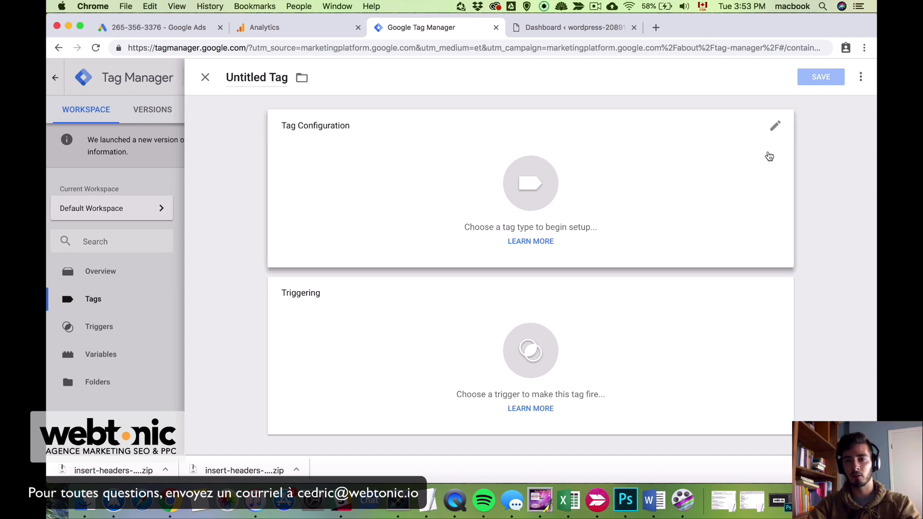
{"action": "left_click", "coordinate": [774, 127]}
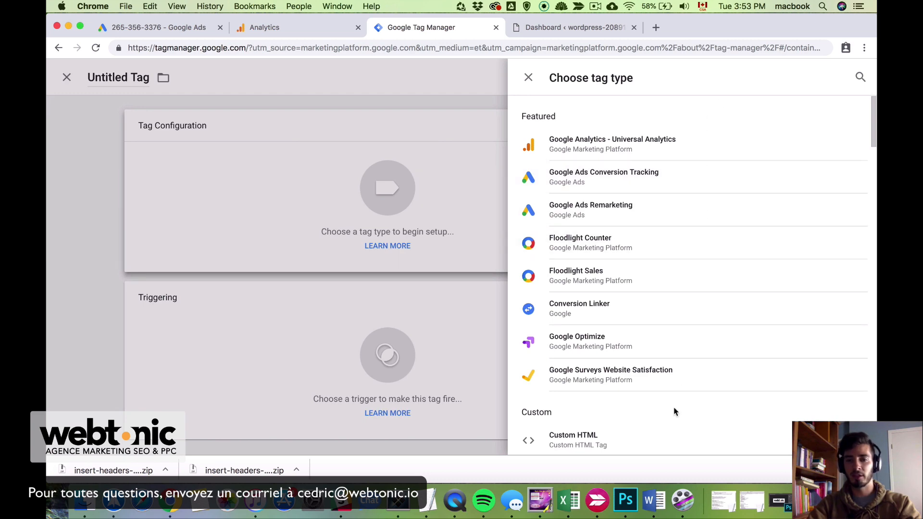
{"action": "scroll", "coordinate": [676, 288], "scroll_direction": "down", "scroll_amount": 20}
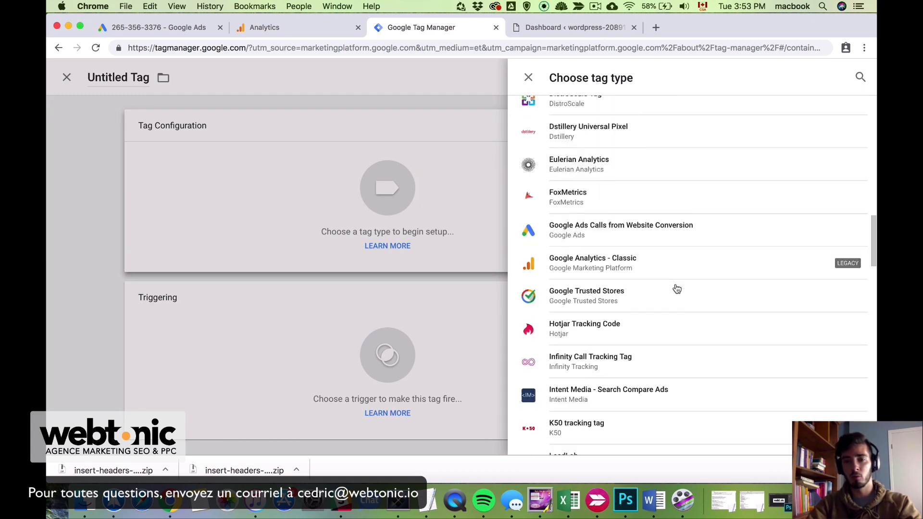
{"action": "scroll", "coordinate": [677, 288], "scroll_direction": "up", "scroll_amount": 9}
{"action": "scroll", "coordinate": [677, 288], "scroll_direction": "up", "scroll_amount": 10}
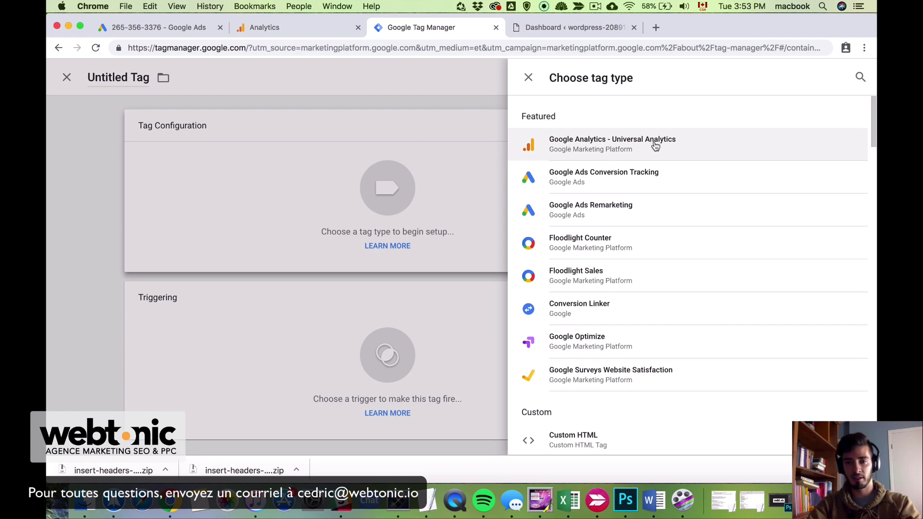
{"action": "left_click", "coordinate": [714, 154]}
Keep Track Type as Page View and start a new Google Analytics Settings variable from the settings dropdown
{"action": "scroll", "coordinate": [476, 269], "scroll_direction": "down", "scroll_amount": 2}
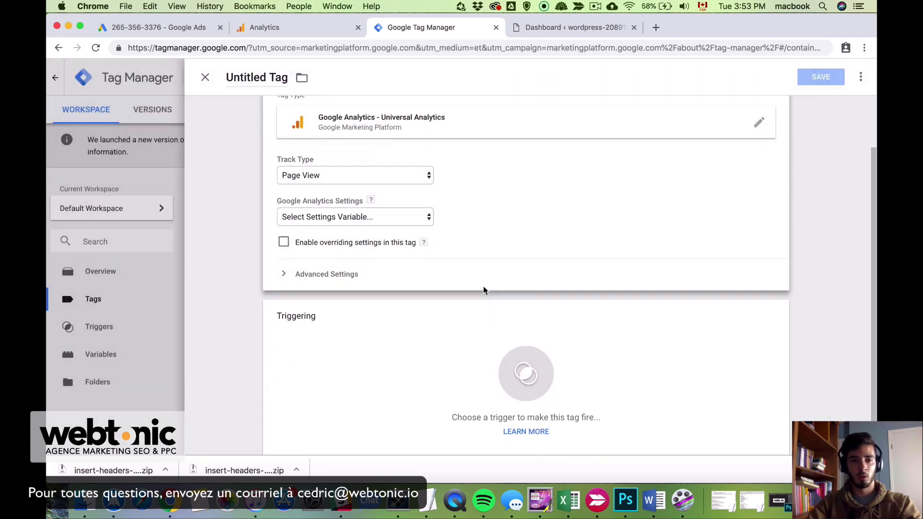
{"action": "scroll", "coordinate": [464, 205], "scroll_direction": "up", "scroll_amount": 1}
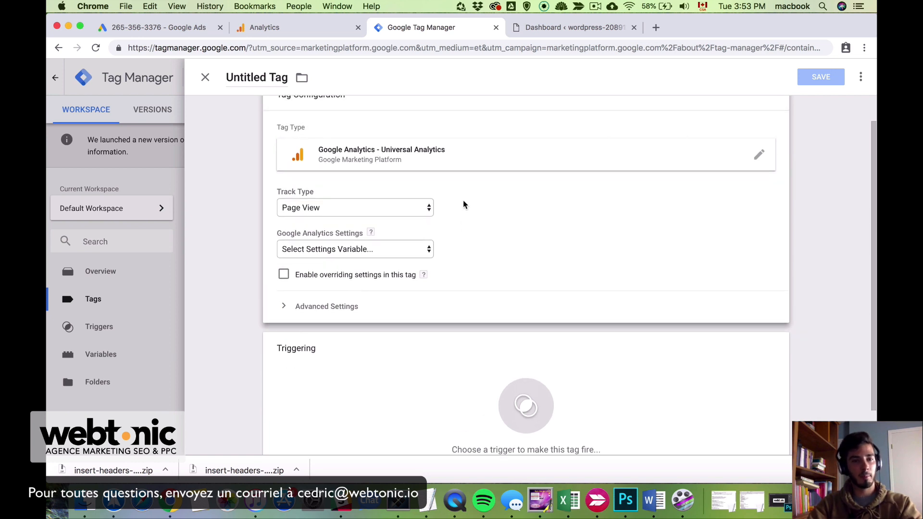
{"action": "left_click", "coordinate": [406, 207]}
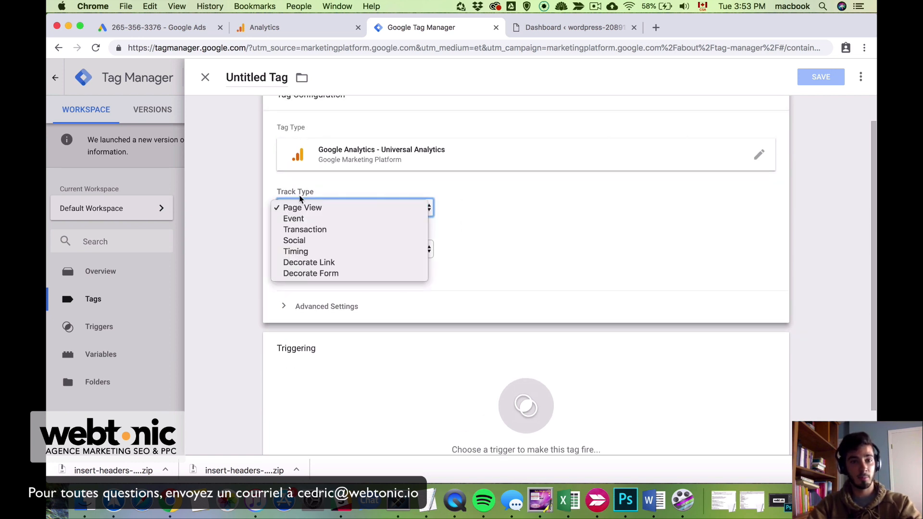
{"action": "left_click", "coordinate": [332, 207]}
{"action": "left_click", "coordinate": [495, 211]}
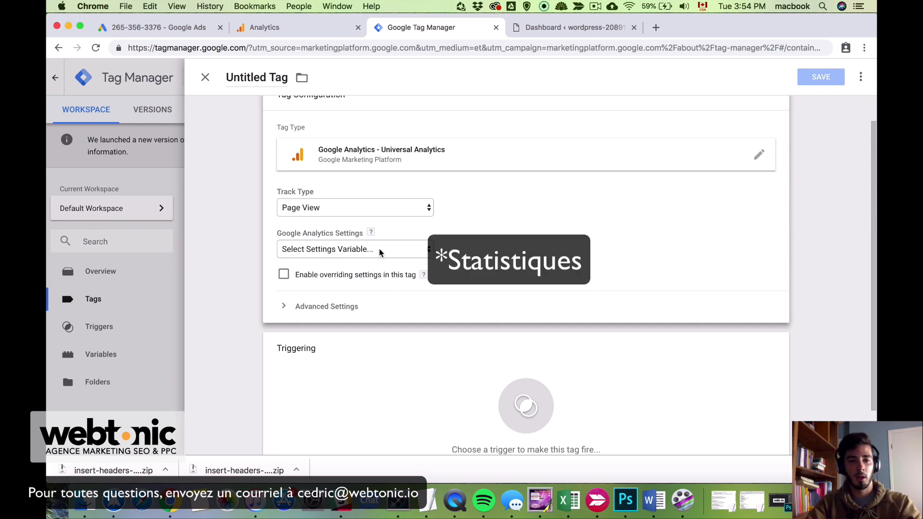
{"action": "left_click", "coordinate": [353, 248]}
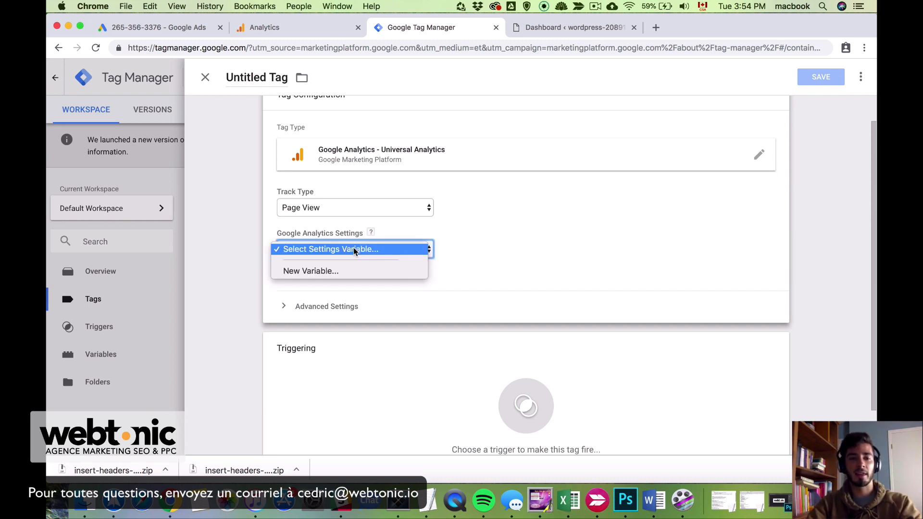
{"action": "left_click", "coordinate": [384, 271]}
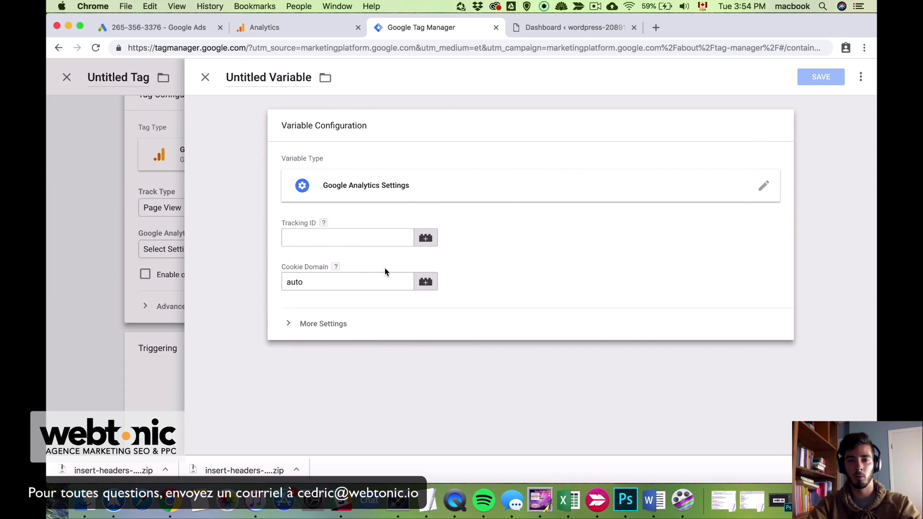
{"action": "left_click", "coordinate": [309, 238]}
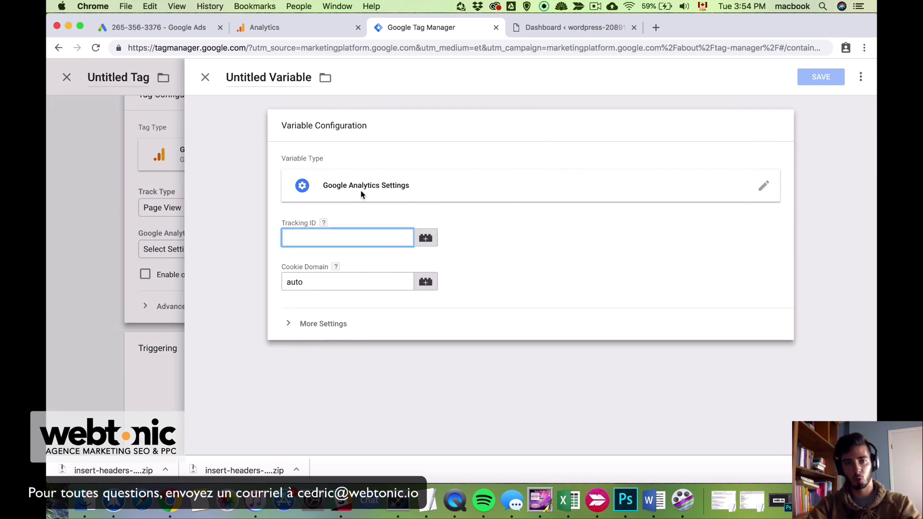
Copy the property's tracking ID from Analytics into the variable's Tracking ID, title the variable with it, and save
{"action": "left_click", "coordinate": [312, 31]}
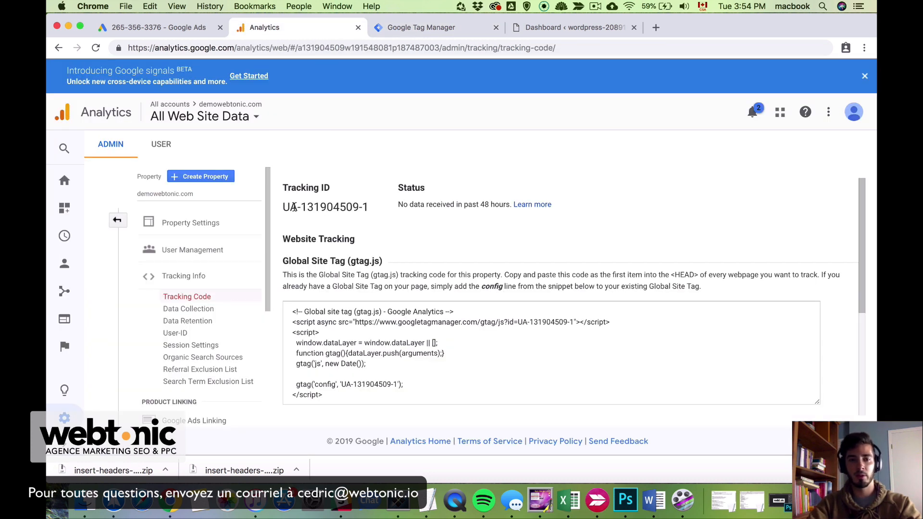
{"action": "left_click_drag", "start_coordinate": [283, 206], "coordinate": [370, 207]}
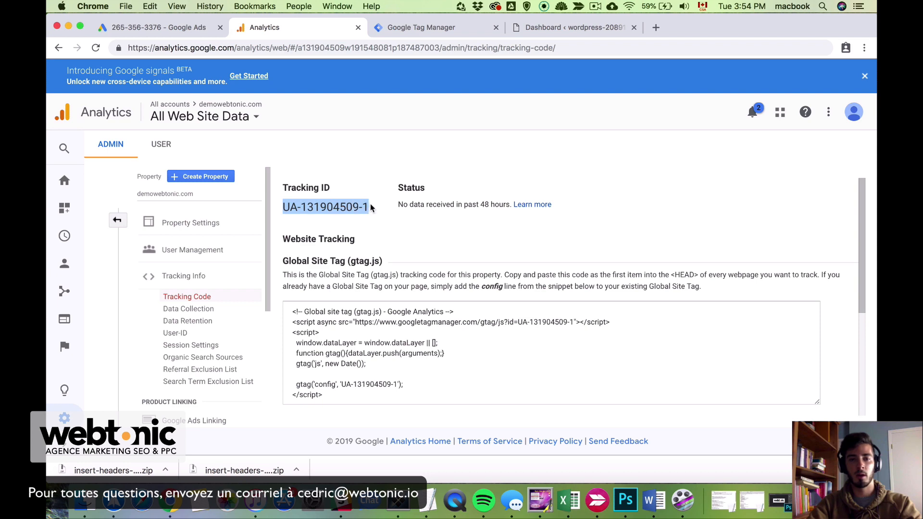
{"action": "key", "text": "super+c"}
{"action": "left_click", "coordinate": [422, 27]}
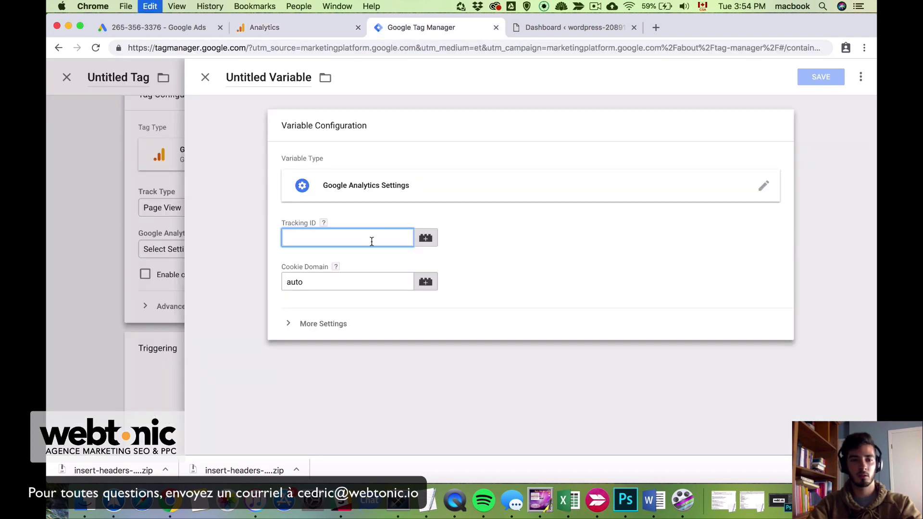
{"action": "key", "text": "super+v"}
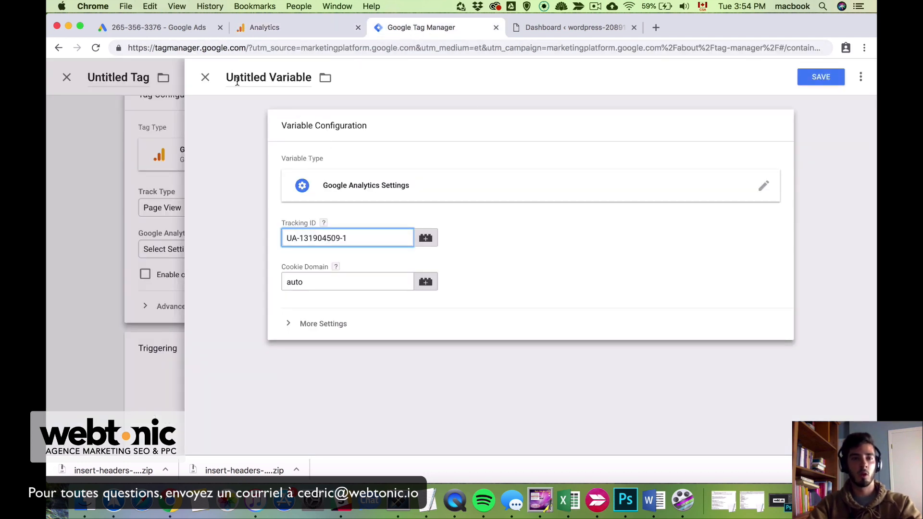
{"action": "left_click", "coordinate": [239, 78]}
{"action": "triple_click", "coordinate": [245, 79]}
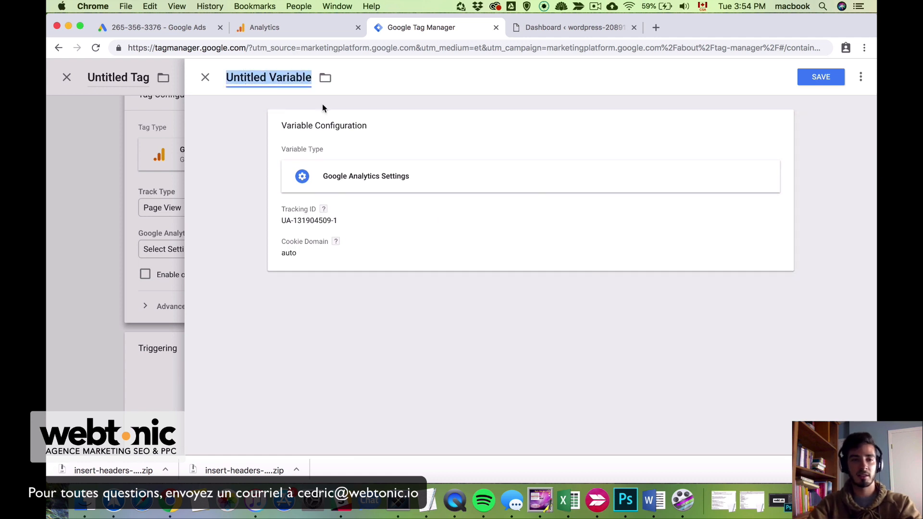
{"action": "key", "text": "super+v"}
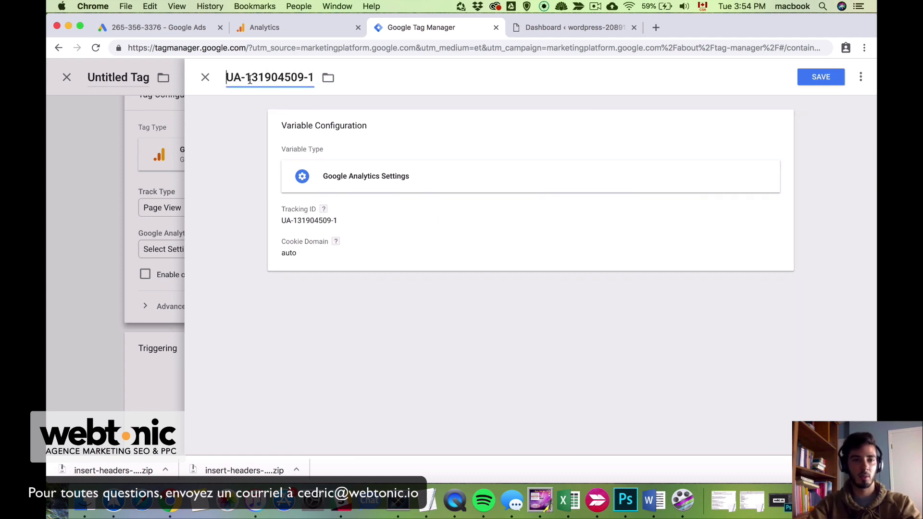
{"action": "left_click", "coordinate": [825, 85]}
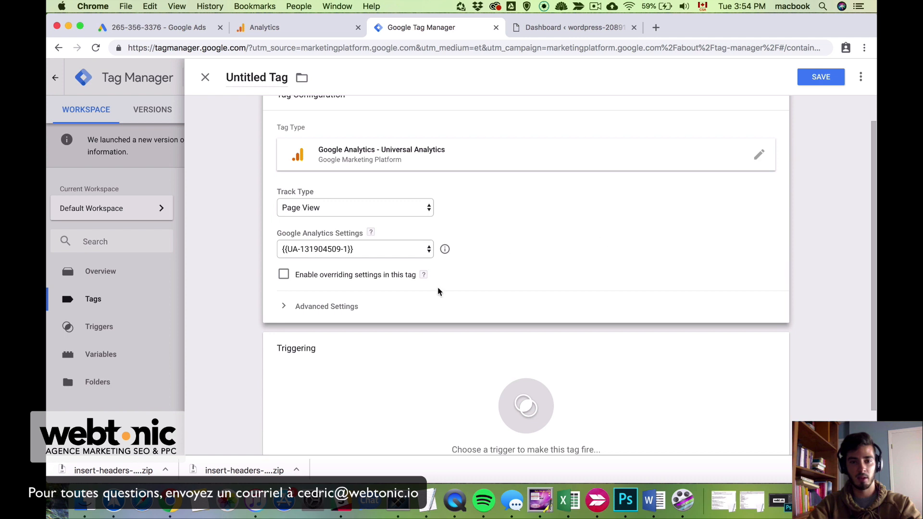
Assign the All Pages trigger to the untitled Universal Analytics tag
{"action": "scroll", "coordinate": [546, 249], "scroll_direction": "up", "scroll_amount": 1}
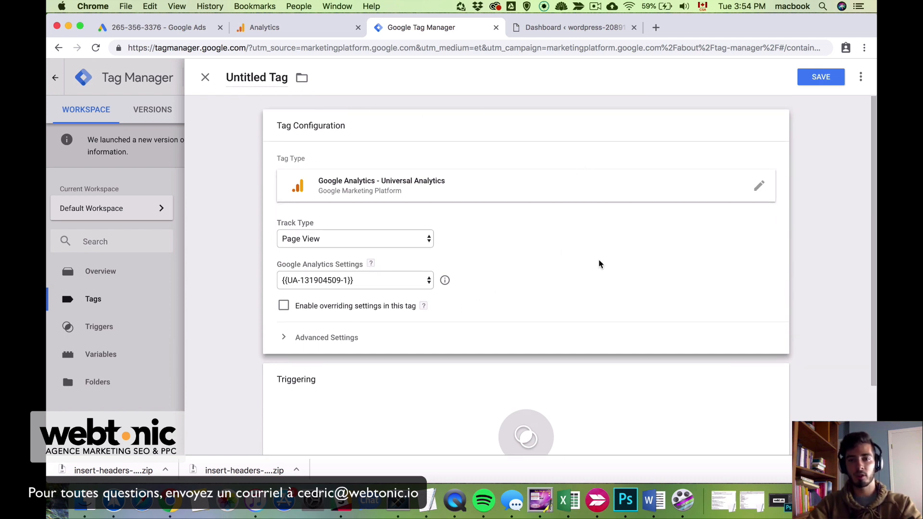
{"action": "scroll", "coordinate": [599, 264], "scroll_direction": "down", "scroll_amount": 2}
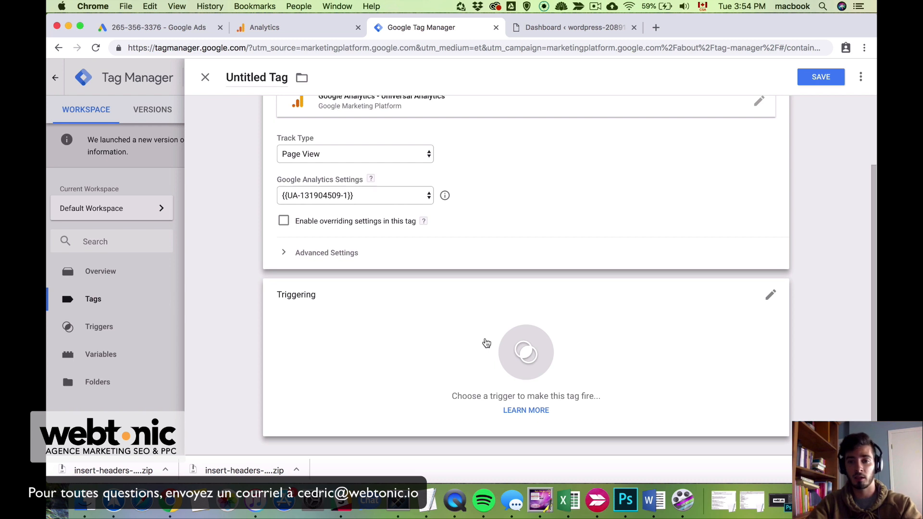
{"action": "left_click", "coordinate": [486, 343]}
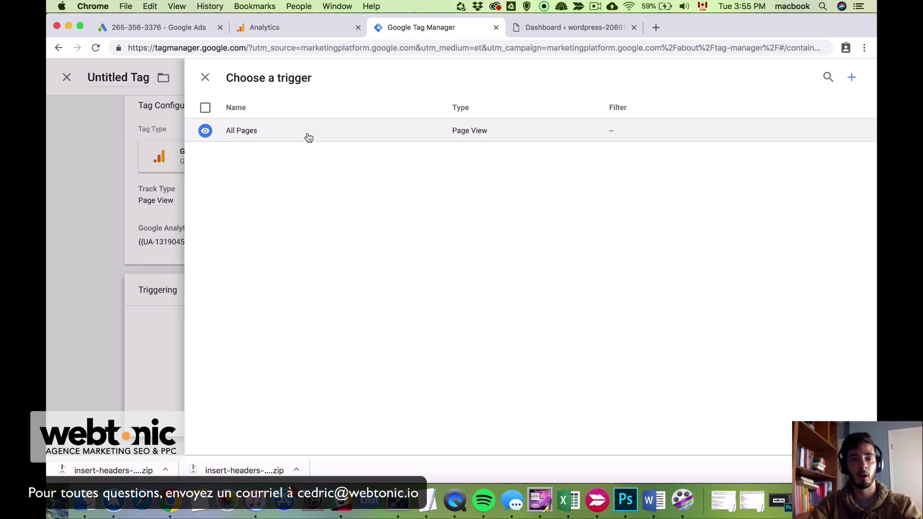
{"action": "left_click", "coordinate": [309, 138]}
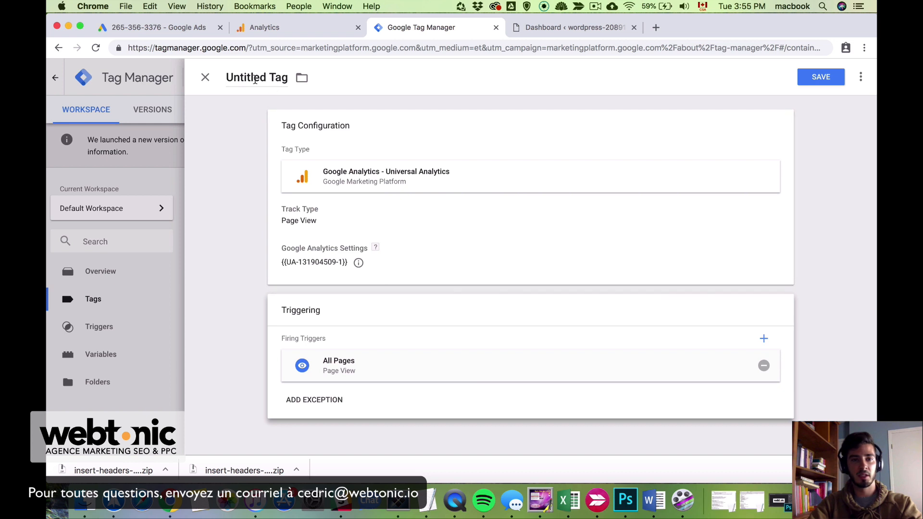
Rename the tag to 'GA - Universal All pages' and save it
{"action": "left_click", "coordinate": [255, 79]}
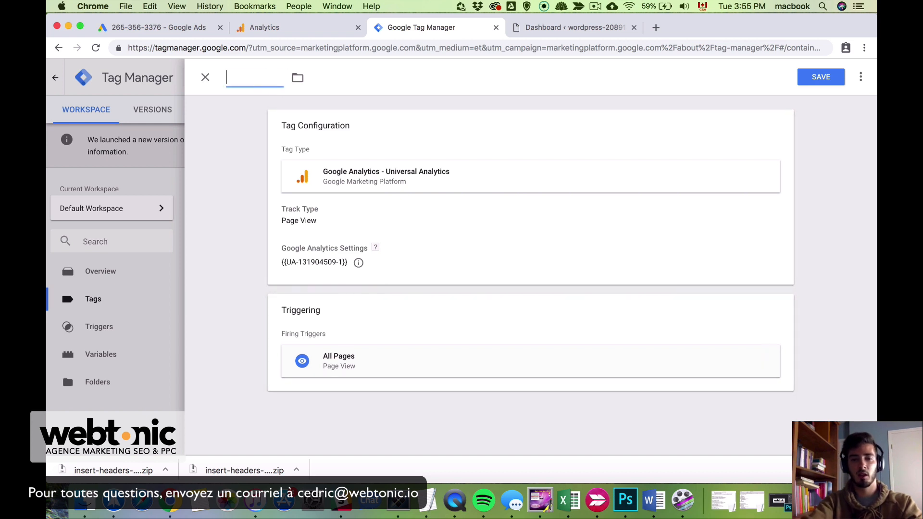
{"action": "key", "text": "BackSpace"}
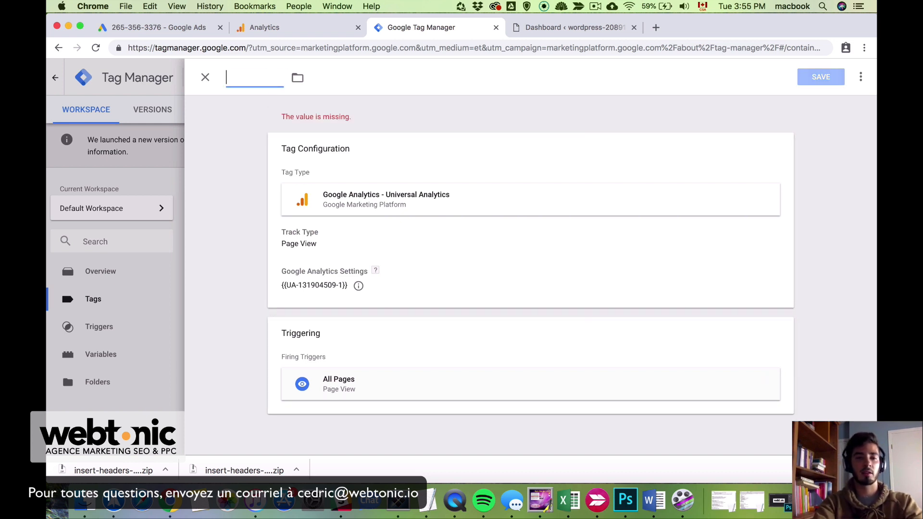
{"action": "type", "text": "GA - Uni"}
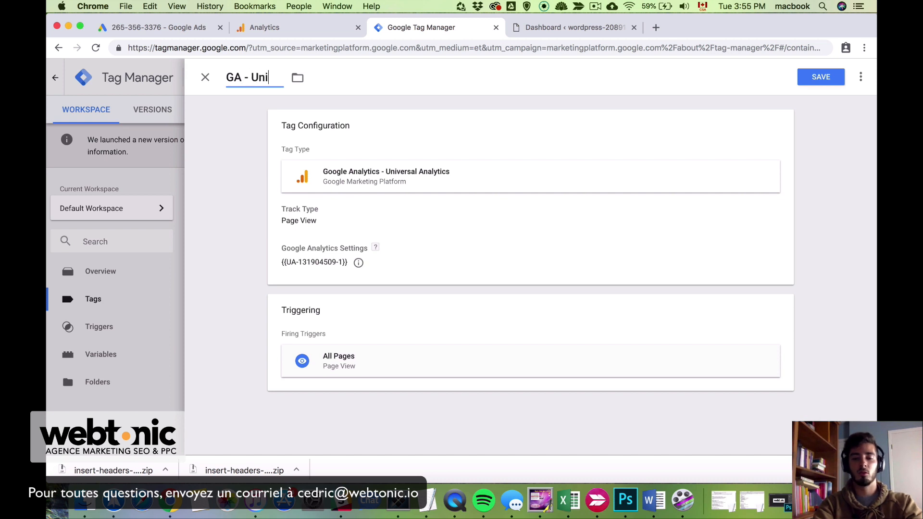
{"action": "type", "text": "versal All pages"}
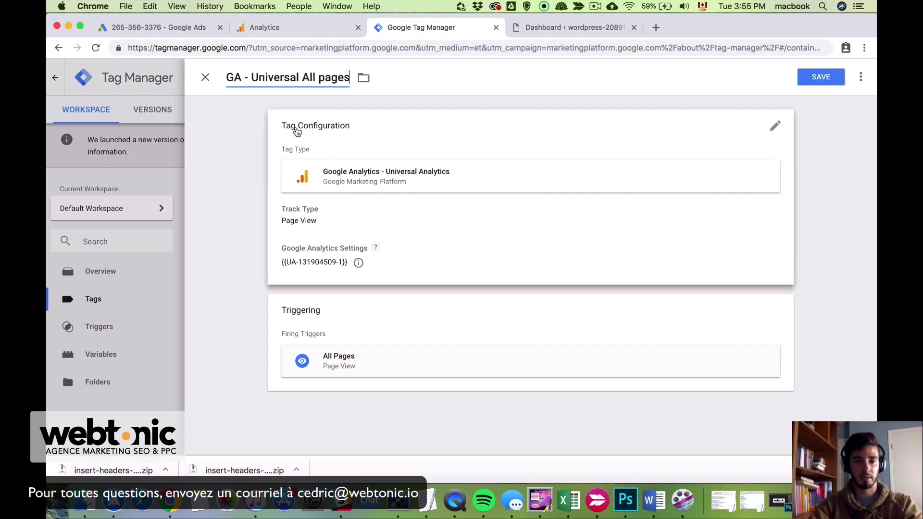
{"action": "mouse_move", "coordinate": [243, 78]}
{"action": "left_mouse_down"}
{"action": "mouse_move", "coordinate": [220, 78]}
{"action": "mouse_move", "coordinate": [247, 77]}
{"action": "left_mouse_up"}
{"action": "left_click", "coordinate": [251, 78]}
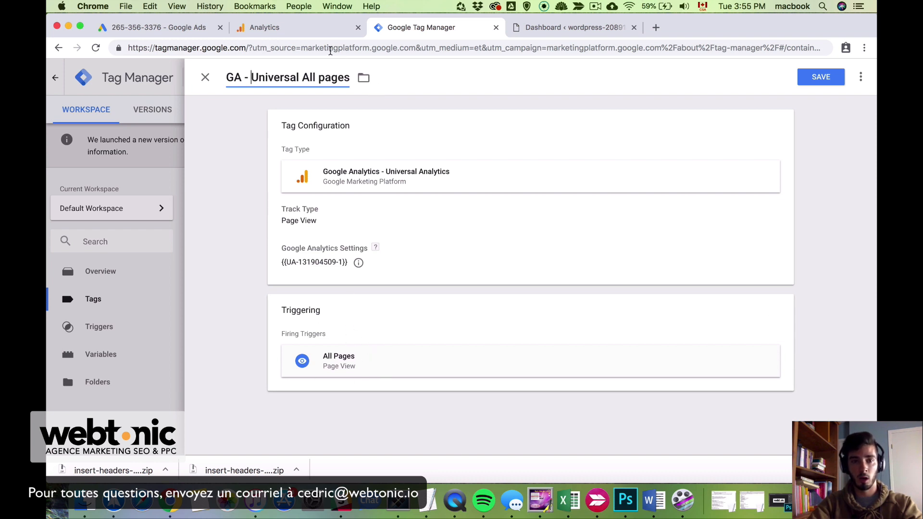
{"action": "left_click", "coordinate": [827, 78]}
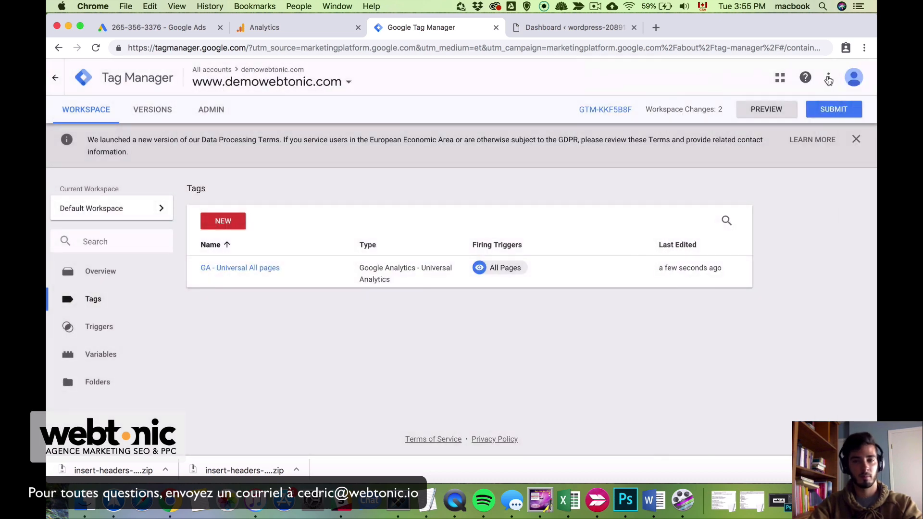
Submit and publish the workspace changes as Version 1 without a version description
{"action": "left_click", "coordinate": [834, 110]}
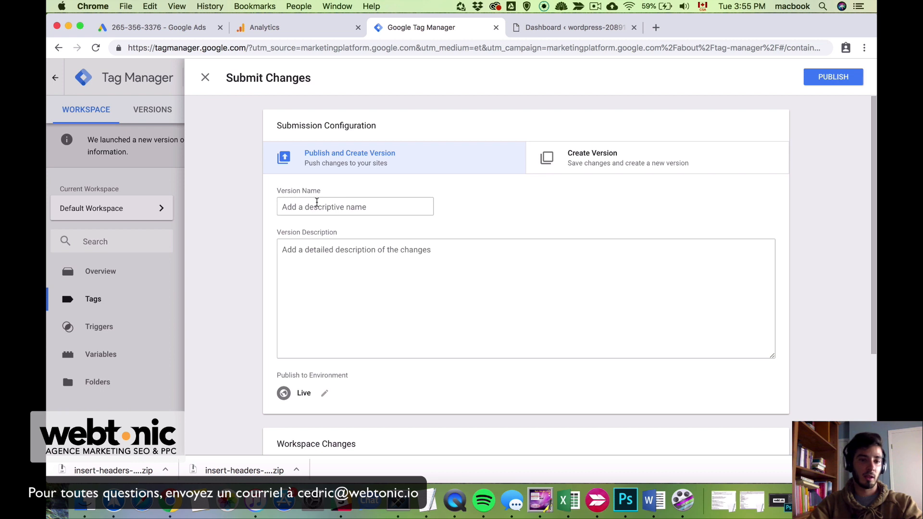
{"action": "left_click", "coordinate": [358, 248]}
{"action": "left_click", "coordinate": [324, 204]}
{"action": "left_click", "coordinate": [438, 286]}
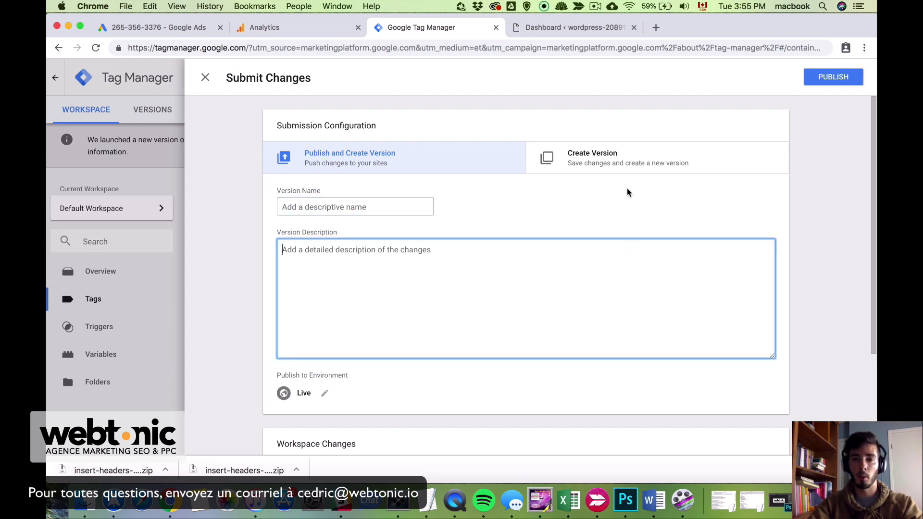
{"action": "left_click", "coordinate": [835, 79]}
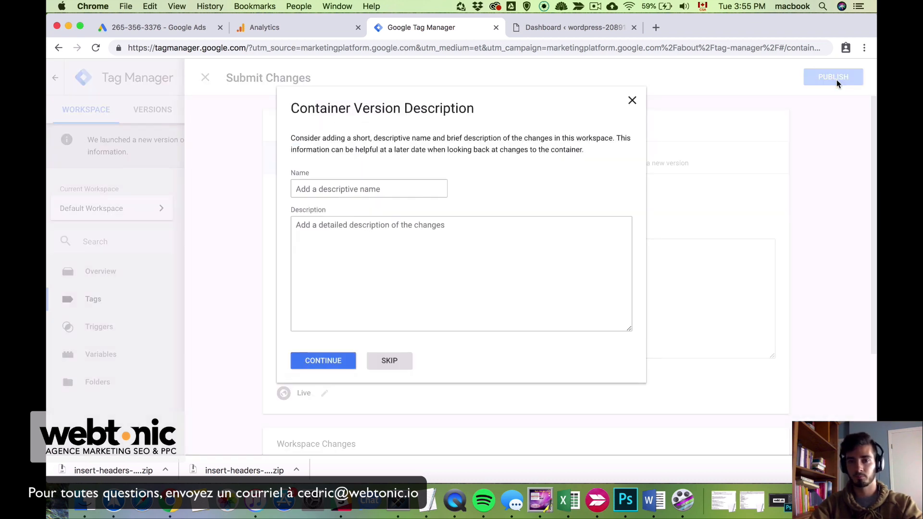
{"action": "left_click", "coordinate": [319, 361]}
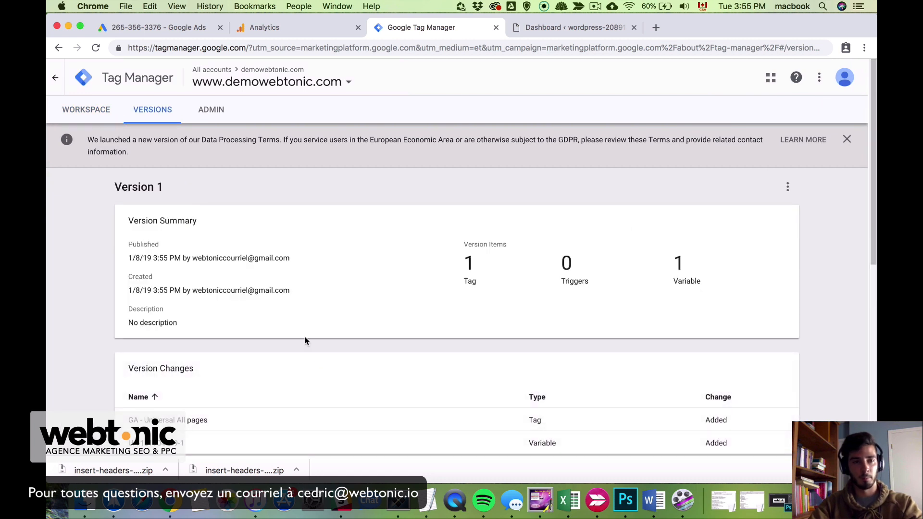
{"action": "left_click", "coordinate": [86, 110]}
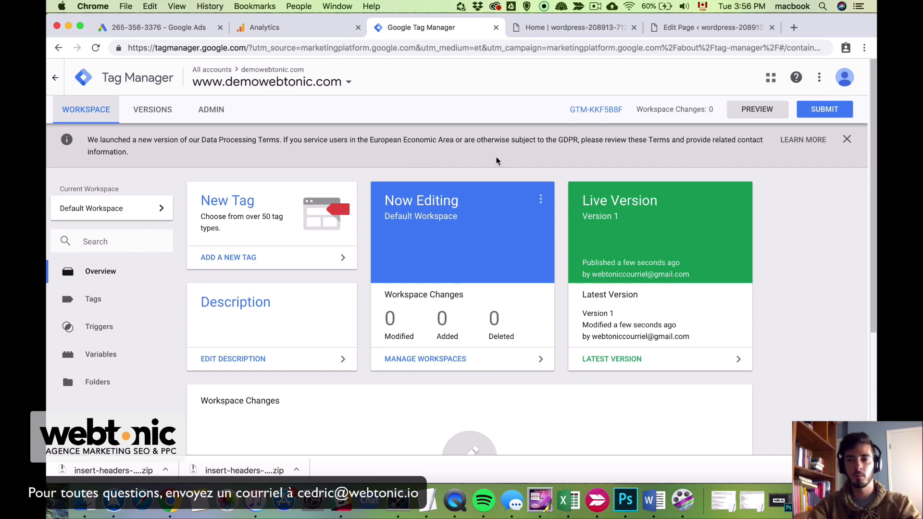
Start preview mode for the Default Workspace and switch to the site's home page tab
{"action": "left_click", "coordinate": [767, 112]}
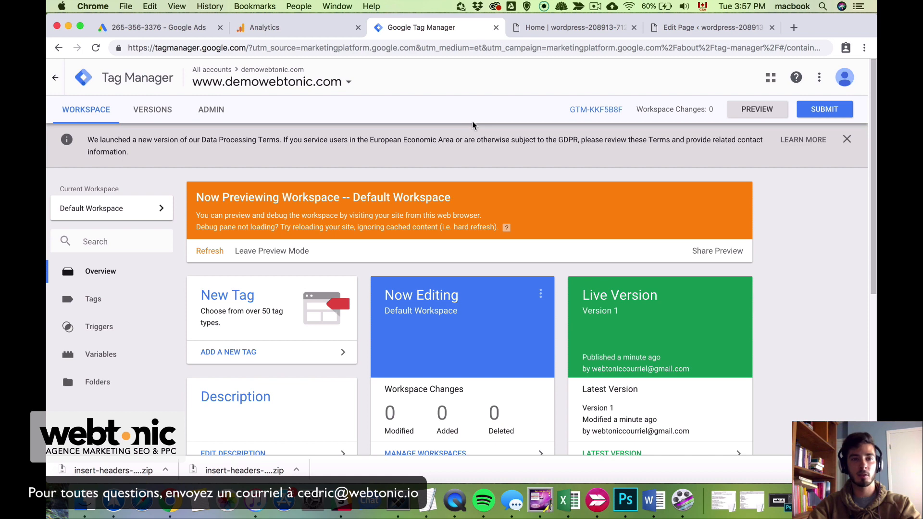
{"action": "left_click", "coordinate": [552, 29]}
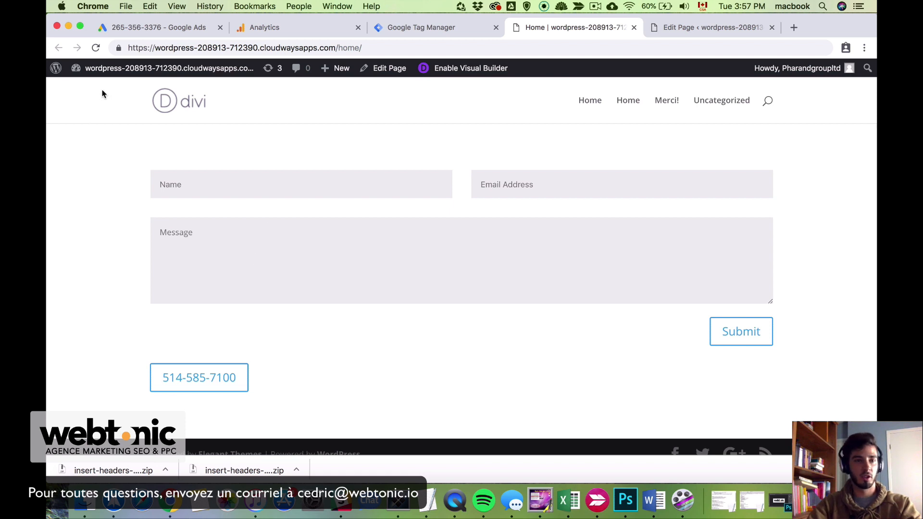
Reload the home page and check that GA - Universal All pages appears under Tags Fired On This Page
{"action": "left_click", "coordinate": [95, 47]}
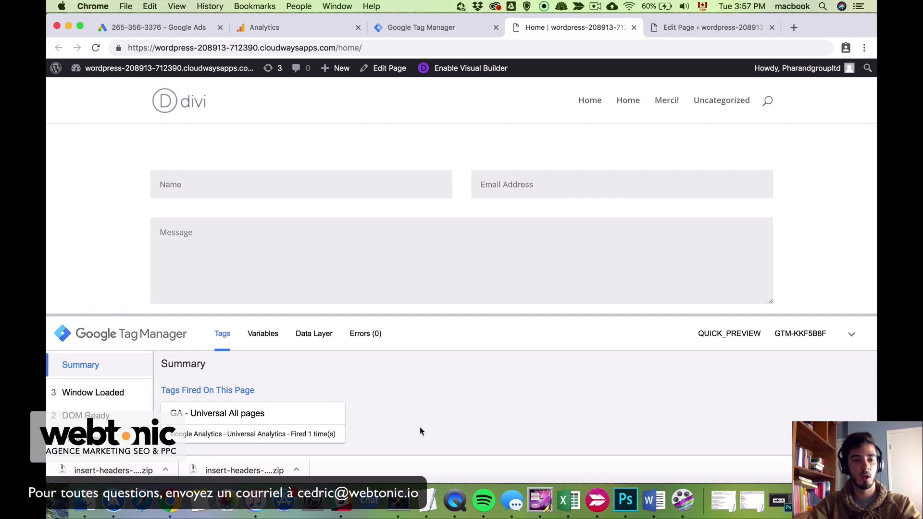
{"action": "scroll", "coordinate": [243, 388], "scroll_direction": "down", "scroll_amount": 1}
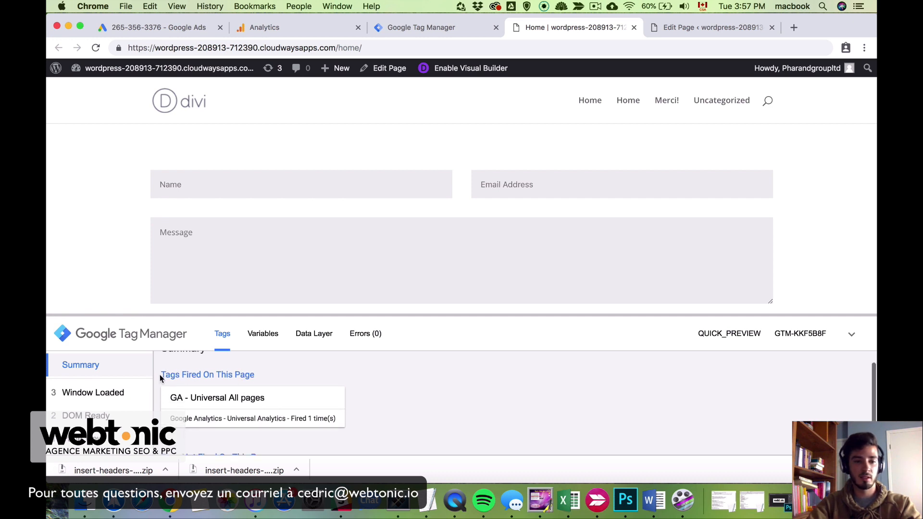
{"action": "left_click_drag", "start_coordinate": [159, 374], "coordinate": [250, 374]}
{"action": "left_click", "coordinate": [260, 377]}
{"action": "scroll", "coordinate": [259, 414], "scroll_direction": "down", "scroll_amount": 2}
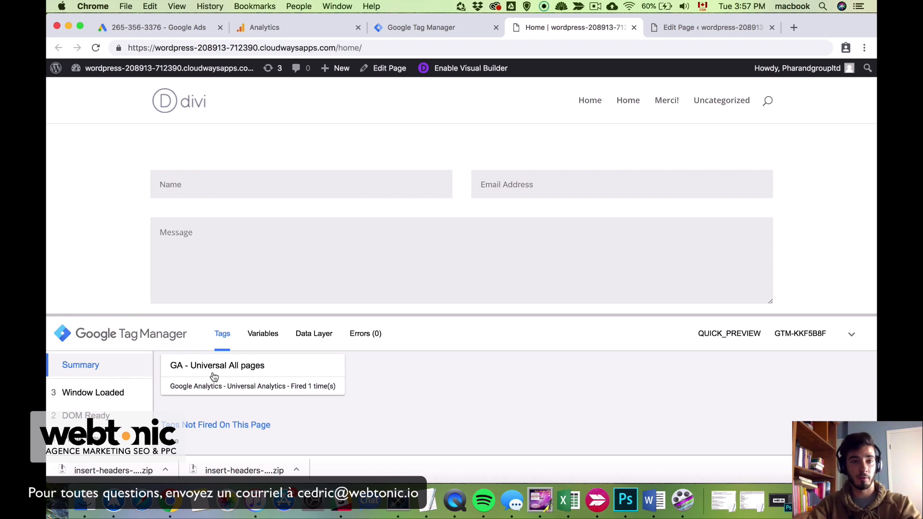
{"action": "scroll", "coordinate": [214, 376], "scroll_direction": "down", "scroll_amount": 1}
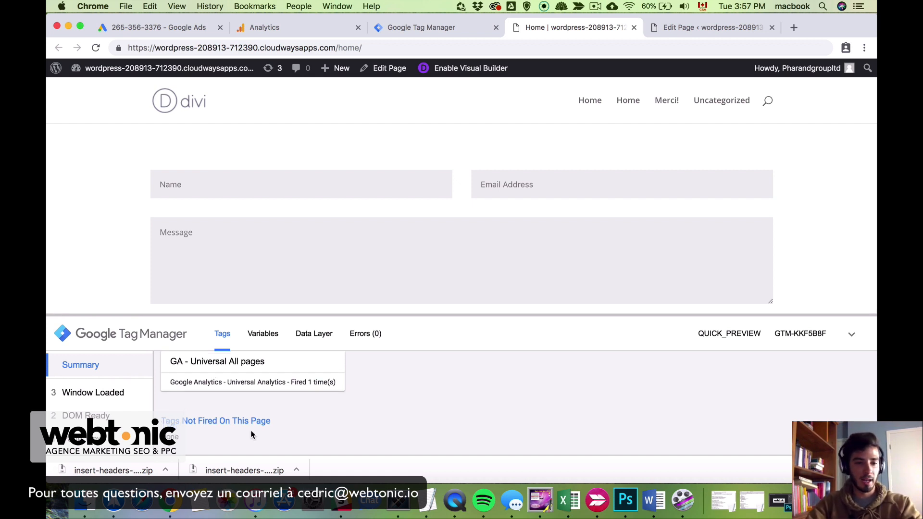
{"action": "scroll", "coordinate": [233, 411], "scroll_direction": "up", "scroll_amount": 2}
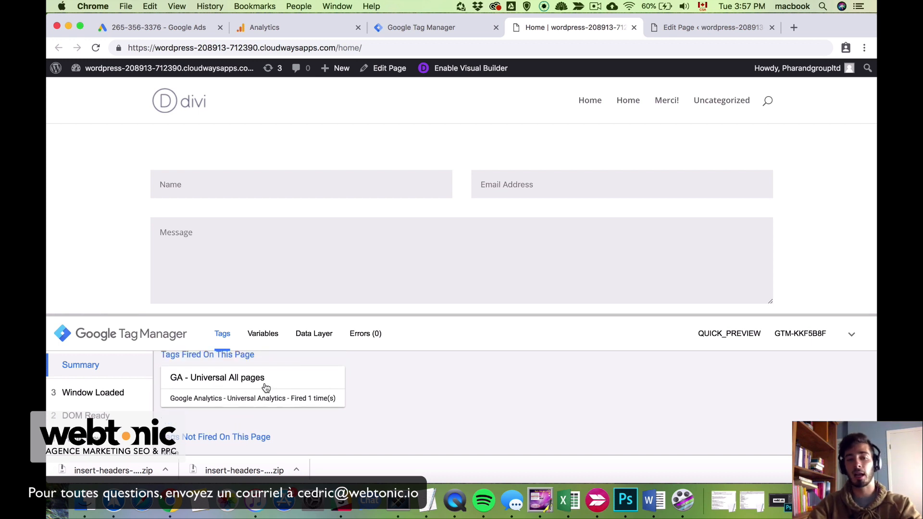
{"action": "scroll", "coordinate": [265, 387], "scroll_direction": "down", "scroll_amount": 2}
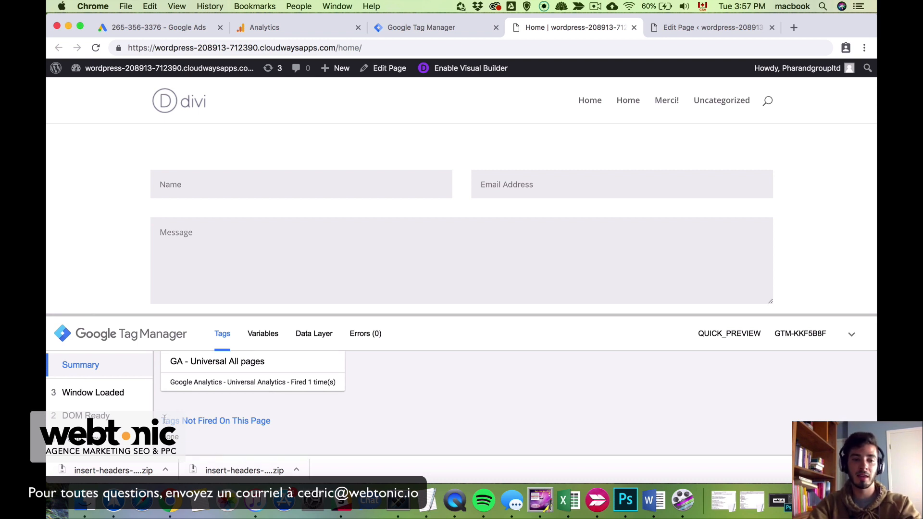
{"action": "left_click_drag", "start_coordinate": [164, 419], "coordinate": [296, 419]}
{"action": "left_click", "coordinate": [295, 419]}
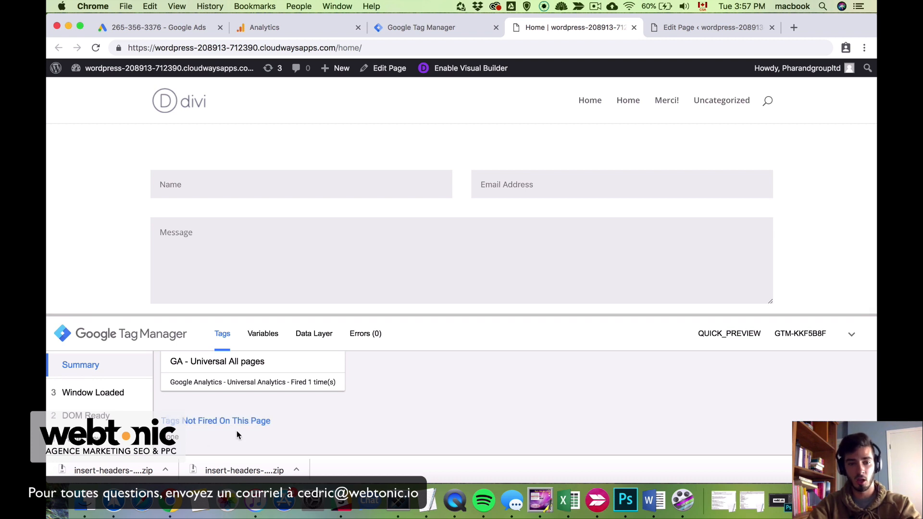
{"action": "left_click_drag", "start_coordinate": [184, 440], "coordinate": [159, 438]}
{"action": "left_click", "coordinate": [287, 418]}
Return to the Tag Manager workspace and begin leaving preview mode
{"action": "scroll", "coordinate": [287, 418], "scroll_direction": "up", "scroll_amount": 1}
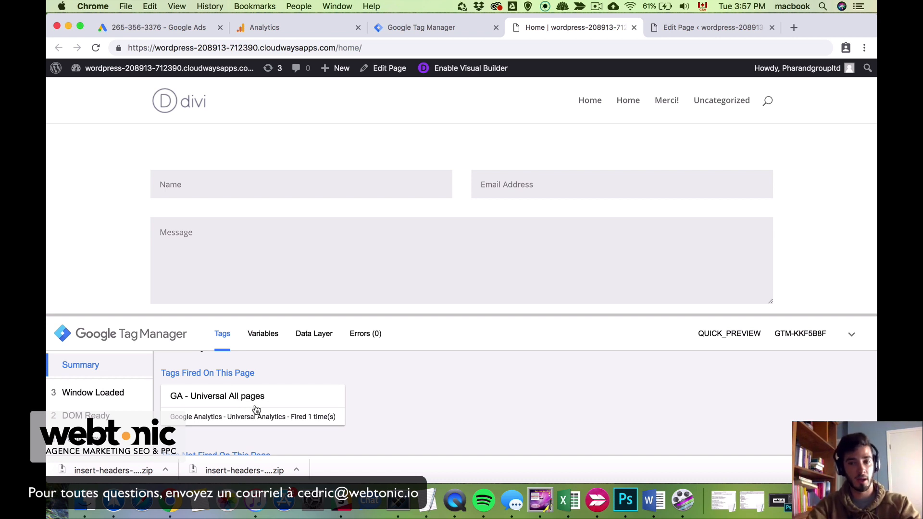
{"action": "scroll", "coordinate": [256, 409], "scroll_direction": "up", "scroll_amount": 1}
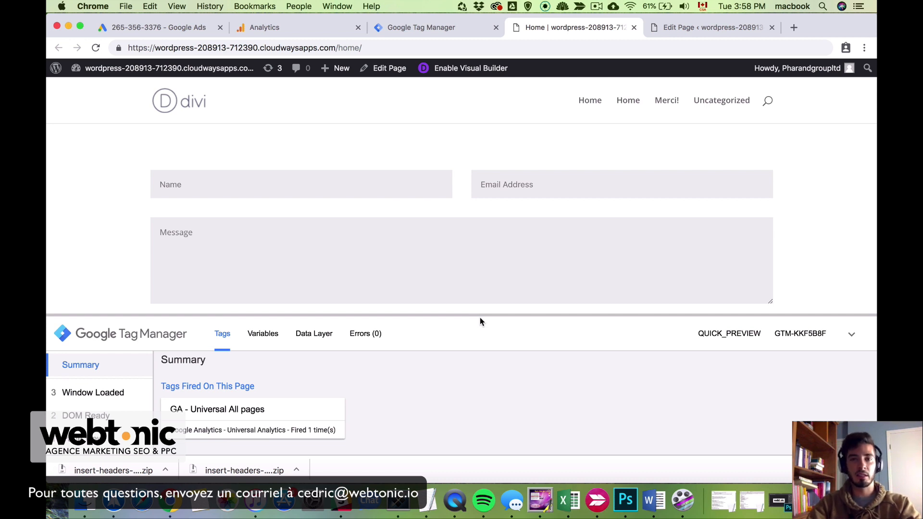
{"action": "left_click", "coordinate": [465, 29]}
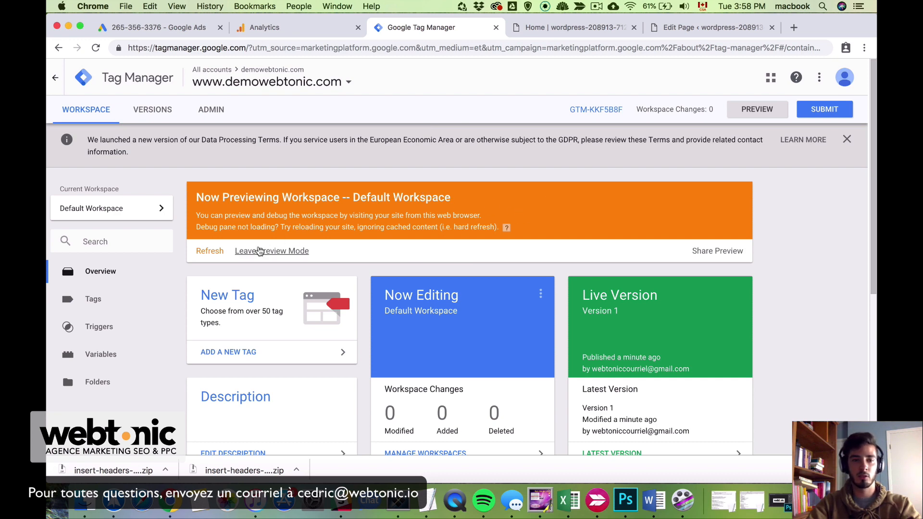
{"action": "left_click", "coordinate": [258, 250]}
Confirm leaving preview mode with OK
{"action": "left_click", "coordinate": [383, 186]}
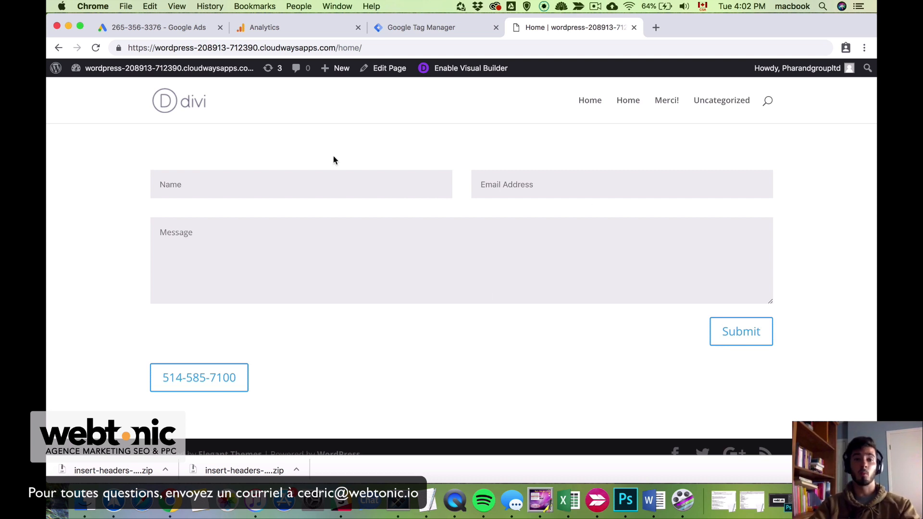
Fill the contact form with a name, an e-mail address and 'Bonjour, je suis interressé par vos services.'
{"action": "left_click", "coordinate": [293, 191]}
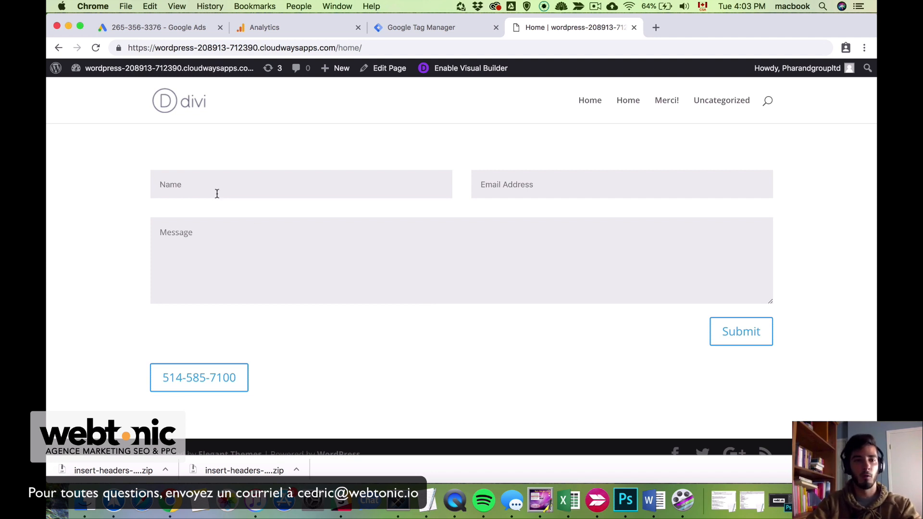
{"action": "type", "text": "Cedric"}
{"action": "key", "text": "Tab"}
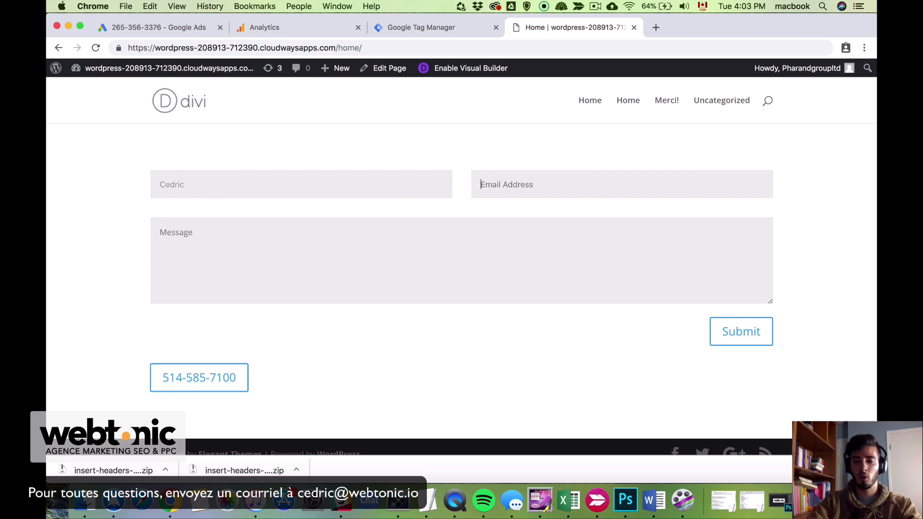
{"action": "type", "text": "test@mgail"}
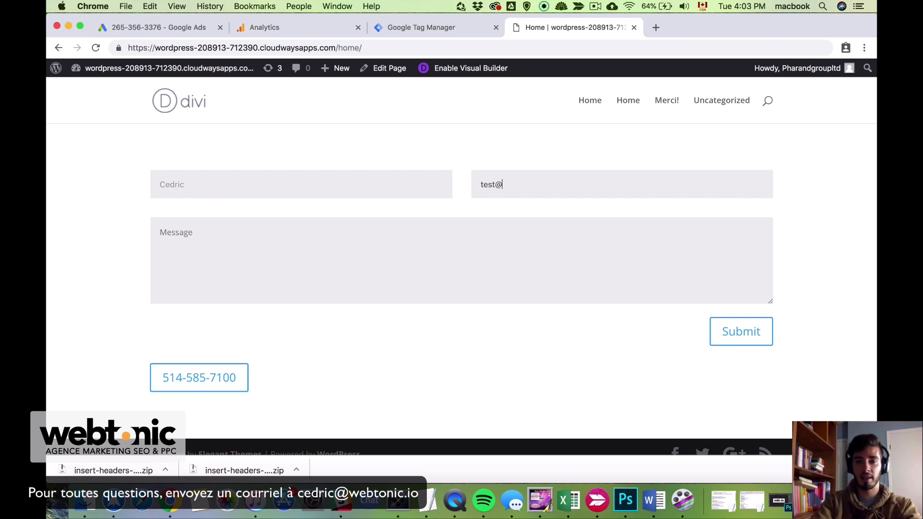
{"action": "key", "text": "BackSpace"}
{"action": "key", "text": "BackSpace"}
{"action": "key", "text": "BackSpace"}
{"action": "key", "text": "BackSpace"}
{"action": "key", "text": "BackSpace"}
{"action": "type", "text": "gmail.ciom"}
{"action": "key", "text": "BackSpace"}
{"action": "key", "text": "BackSpace"}
{"action": "key", "text": "BackSpace"}
{"action": "type", "text": "om"}
{"action": "key", "text": "Tab"}
{"action": "type", "text": "Bonjours"}
{"action": "key", "text": "BackSpace"}
{"action": "type", "text": ", je suis interressé par vos services"}
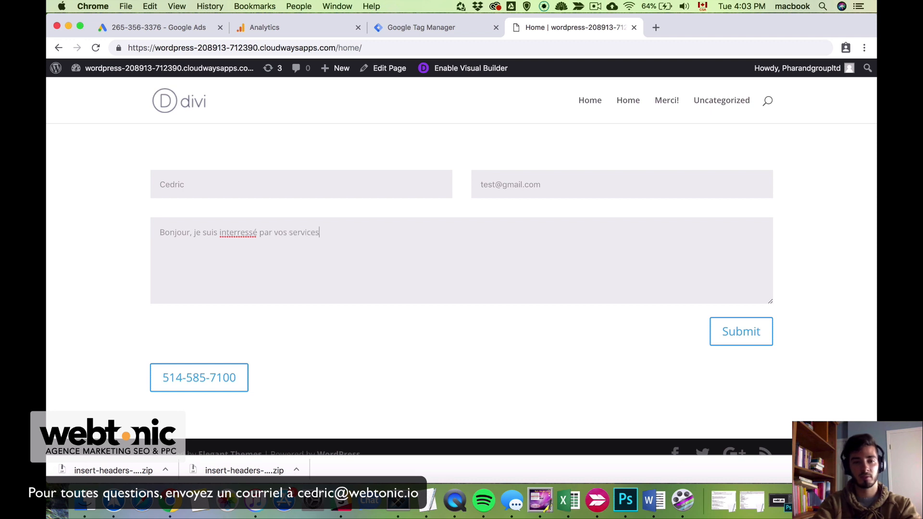
{"action": "type", "text": "."}
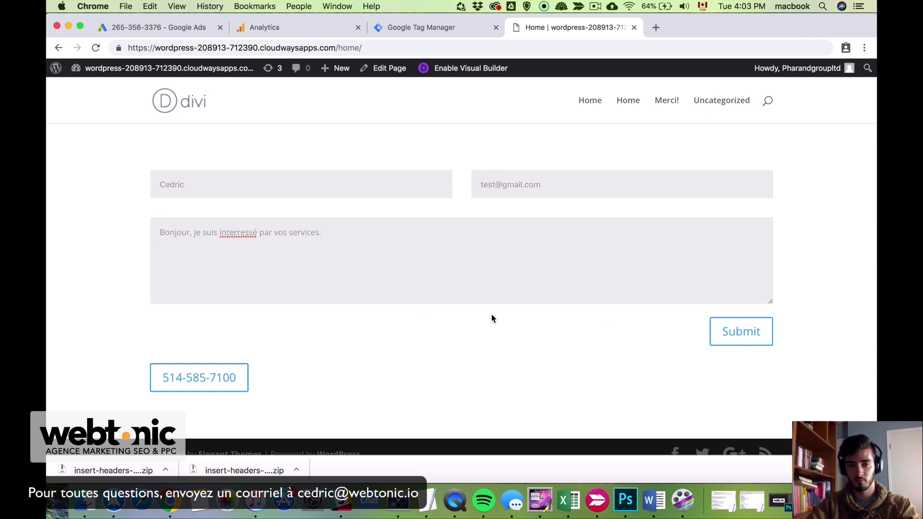
Submit the form and verify the /merci/ URL and thank-you confirmation message
{"action": "left_click", "coordinate": [753, 343]}
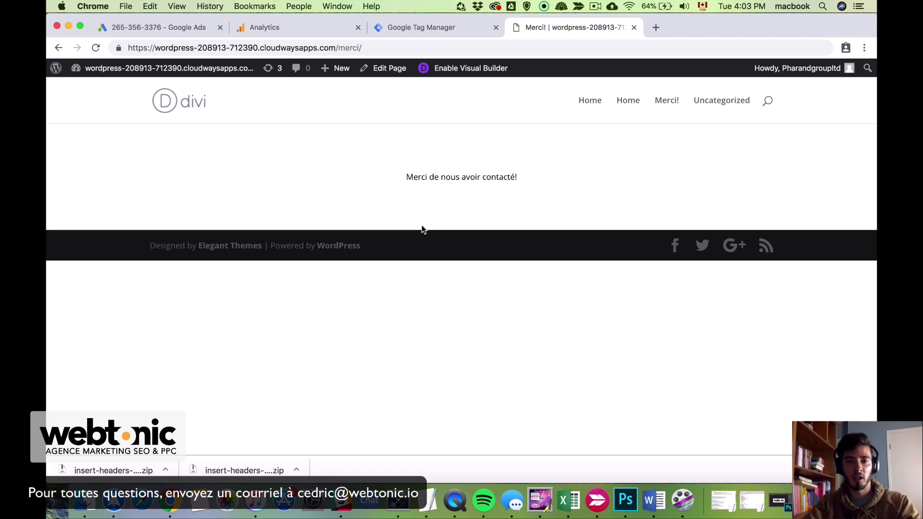
{"action": "left_click_drag", "start_coordinate": [337, 47], "coordinate": [379, 45]}
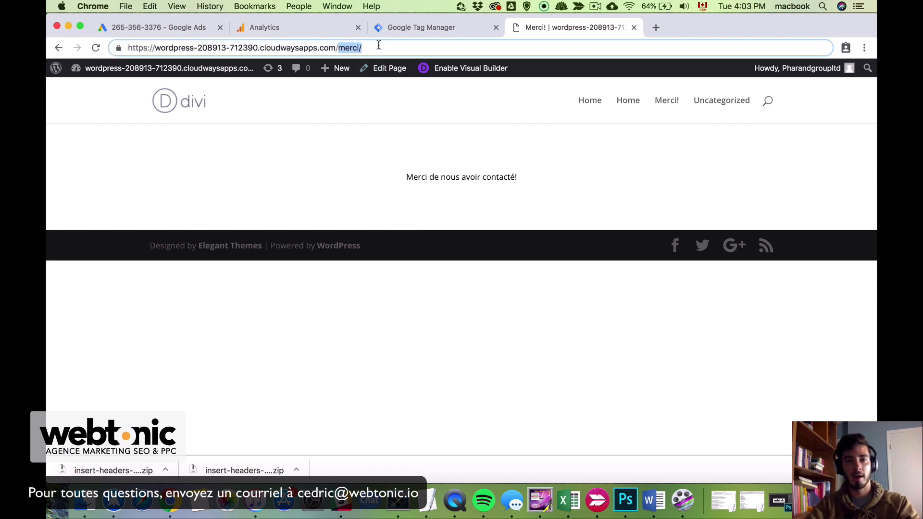
{"action": "left_click", "coordinate": [375, 46]}
{"action": "left_click_drag", "start_coordinate": [406, 177], "coordinate": [539, 186]}
{"action": "left_click", "coordinate": [539, 186]}
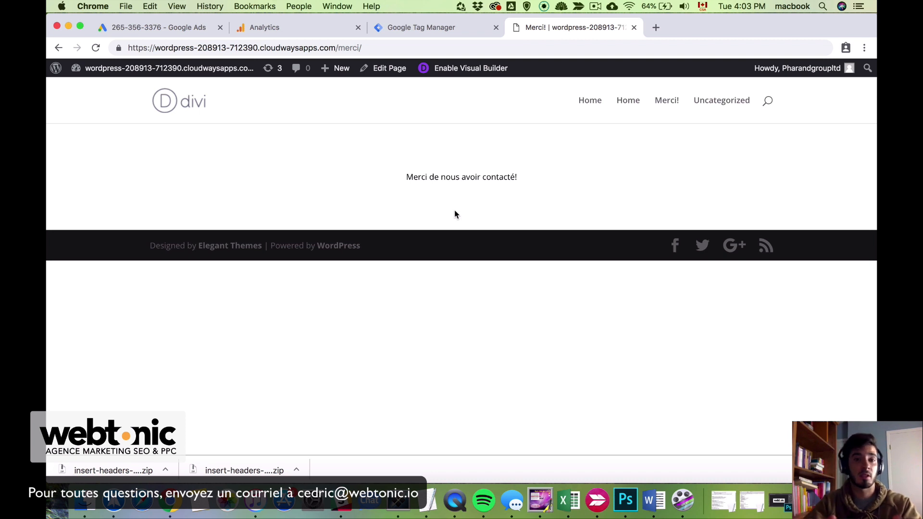
In Google Analytics Admin, start a new Custom goal from the view's Goals list
{"action": "mouse_move", "coordinate": [337, 69]}
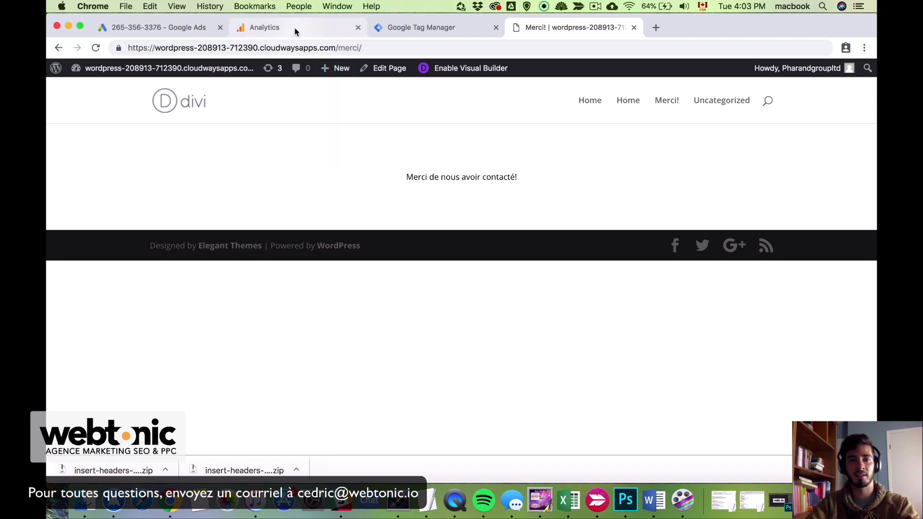
{"action": "left_click", "coordinate": [295, 32]}
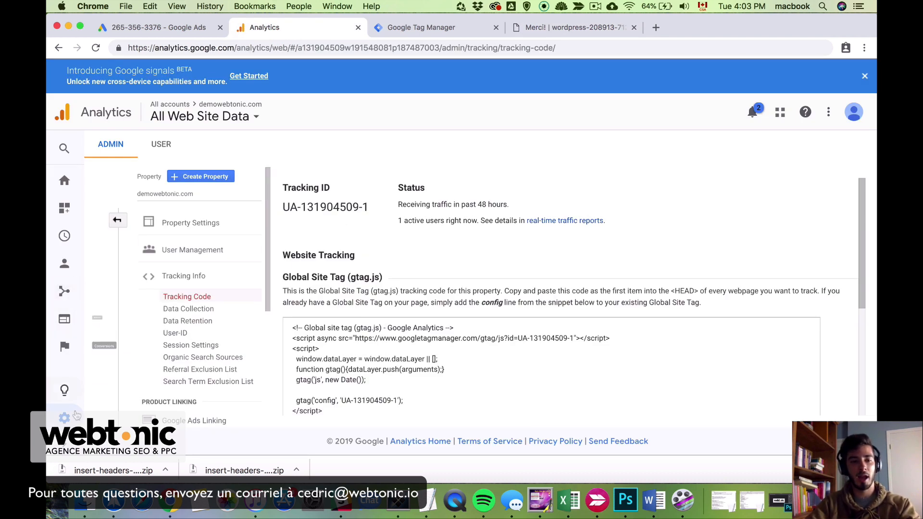
{"action": "mouse_move", "coordinate": [53, 305]}
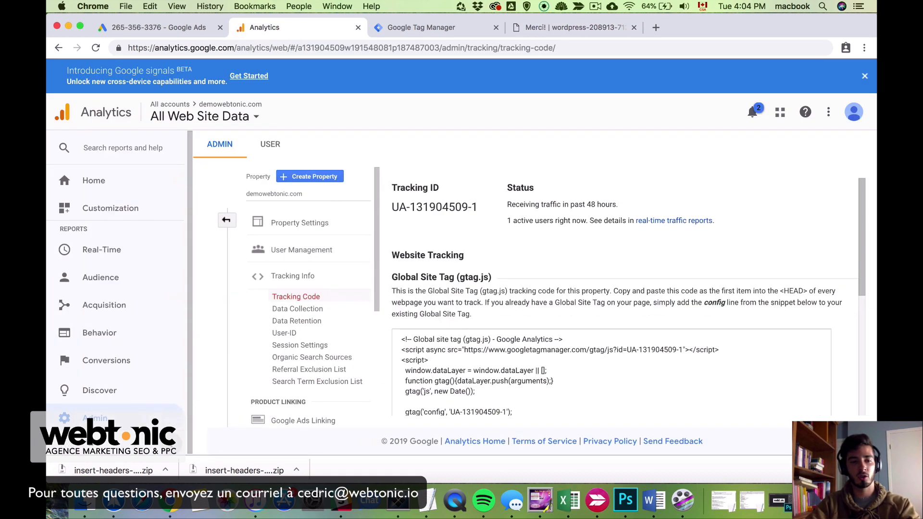
{"action": "left_click", "coordinate": [105, 417]}
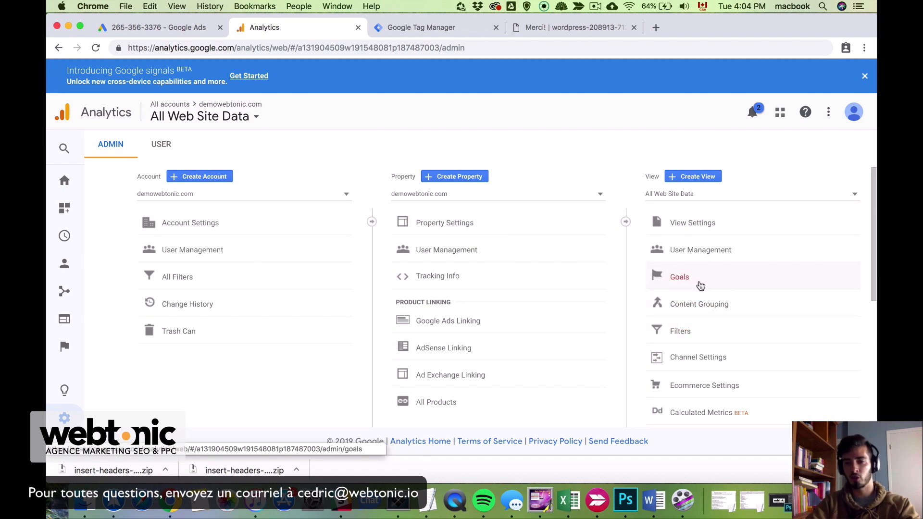
{"action": "left_click", "coordinate": [700, 285]}
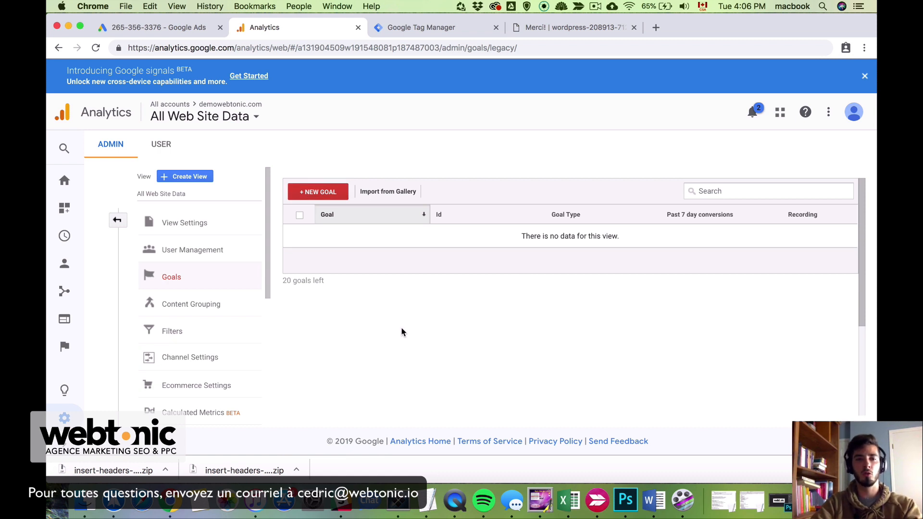
{"action": "left_click", "coordinate": [328, 193]}
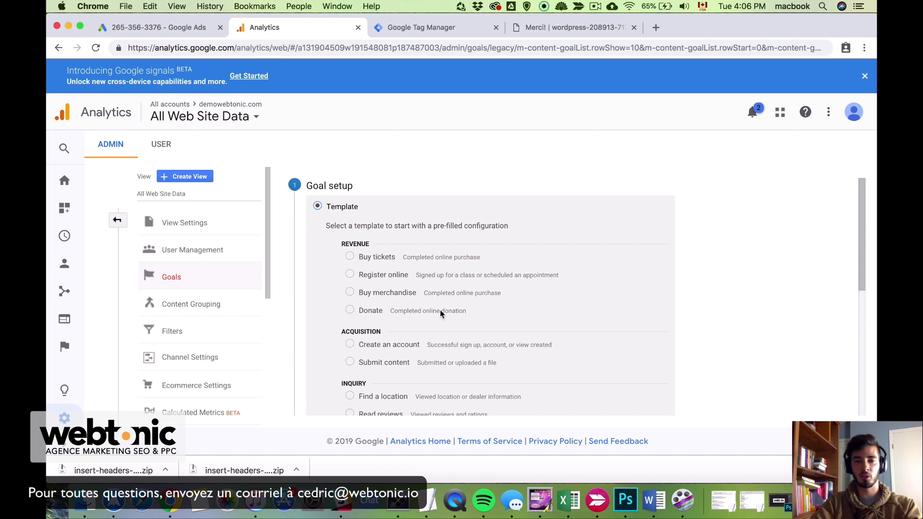
{"action": "scroll", "coordinate": [439, 309], "scroll_direction": "down", "scroll_amount": 5}
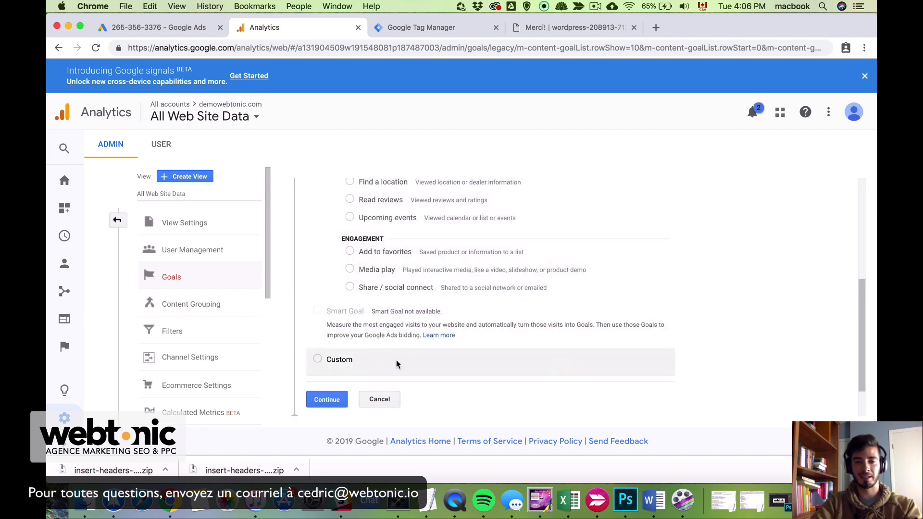
{"action": "left_click", "coordinate": [317, 359]}
{"action": "left_click", "coordinate": [328, 400]}
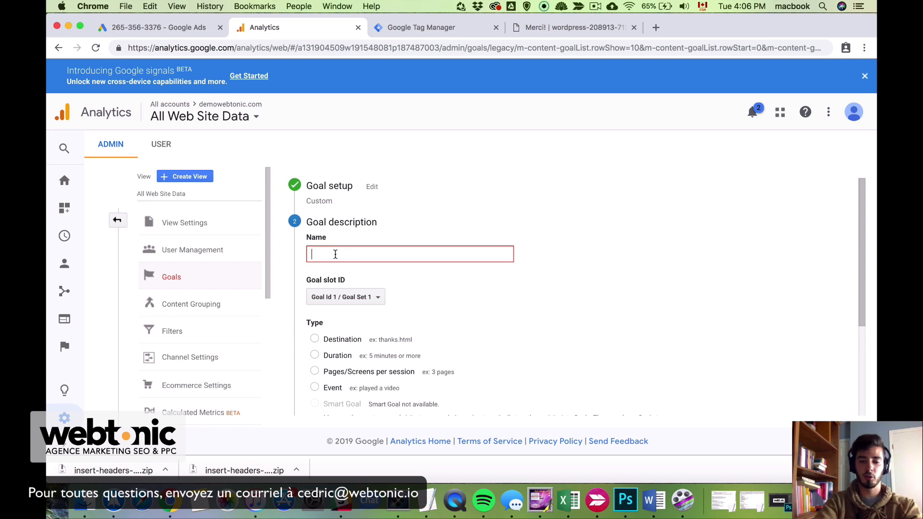
Name the goal 'visit thank you page', set its type to Destination and continue
{"action": "type", "text": "thank"}
{"action": "type", "text": "you page"}
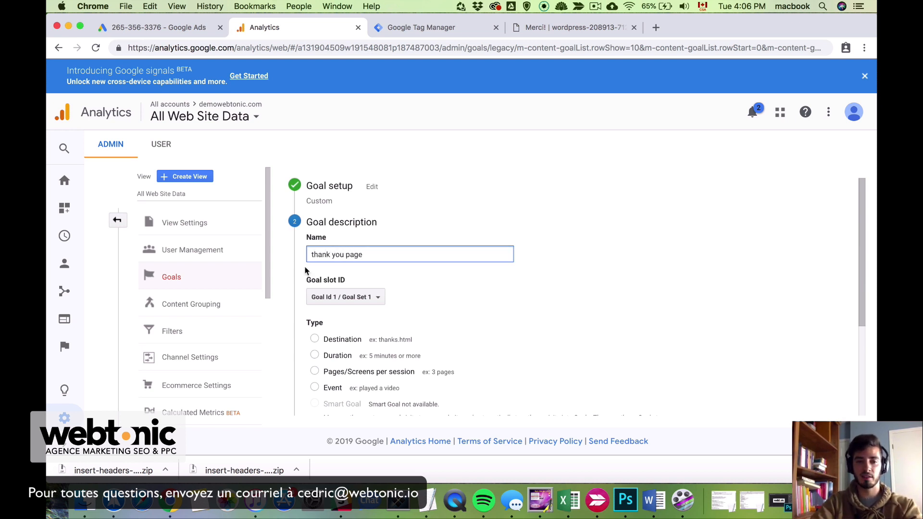
{"action": "key", "text": "super+Left"}
{"action": "type", "text": "visit"}
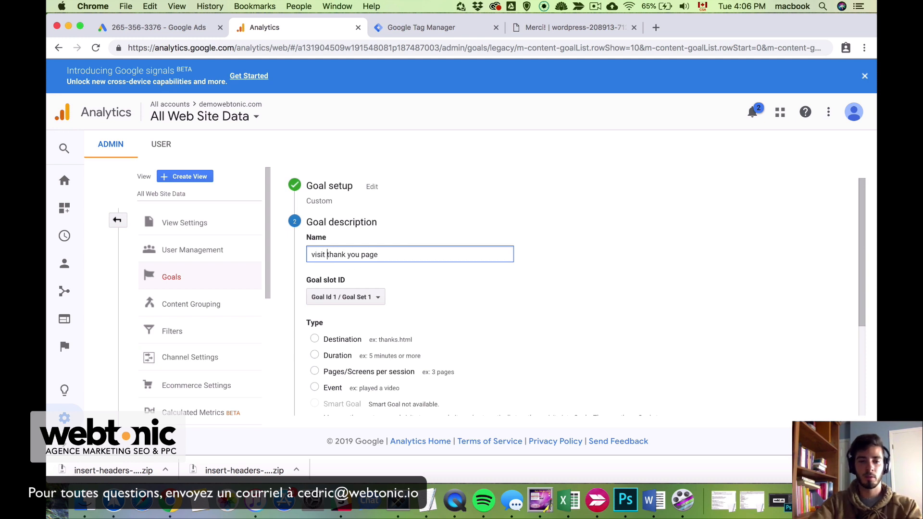
{"action": "scroll", "coordinate": [413, 322], "scroll_direction": "down", "scroll_amount": 2}
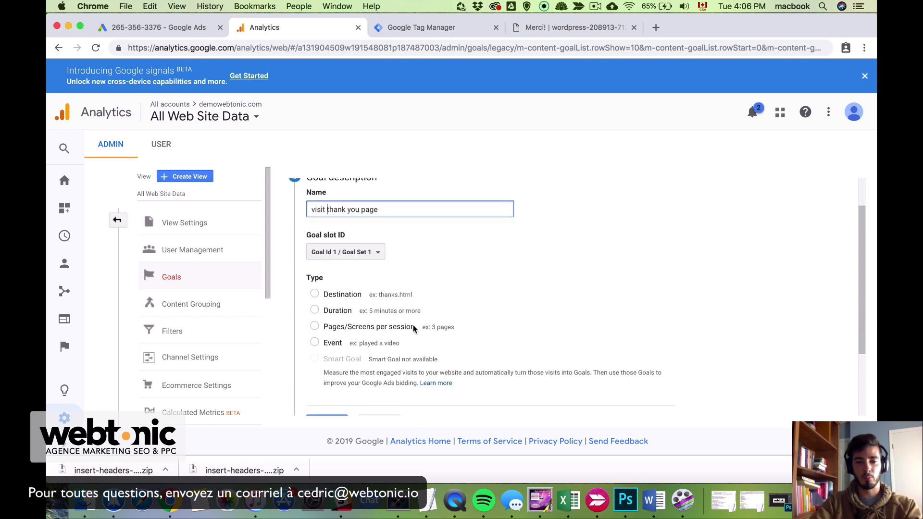
{"action": "left_click", "coordinate": [315, 294]}
{"action": "scroll", "coordinate": [416, 355], "scroll_direction": "down", "scroll_amount": 4}
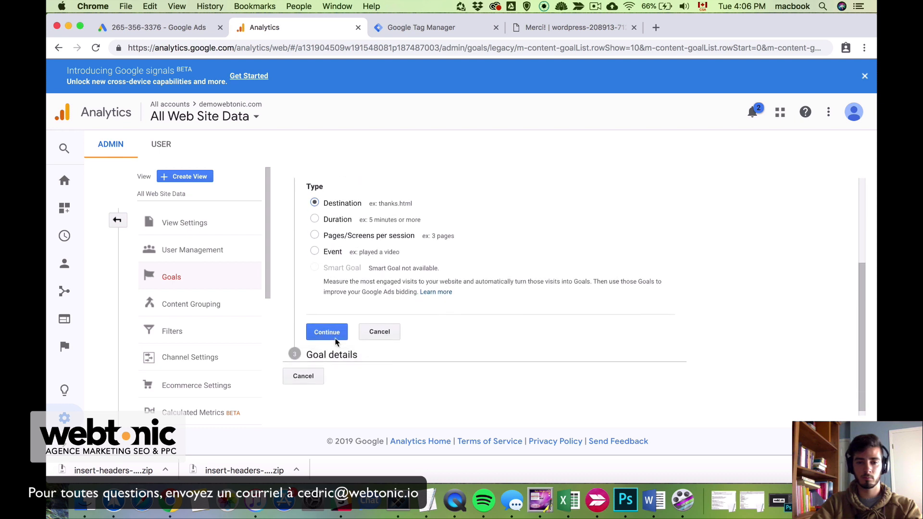
{"action": "left_click", "coordinate": [342, 336]}
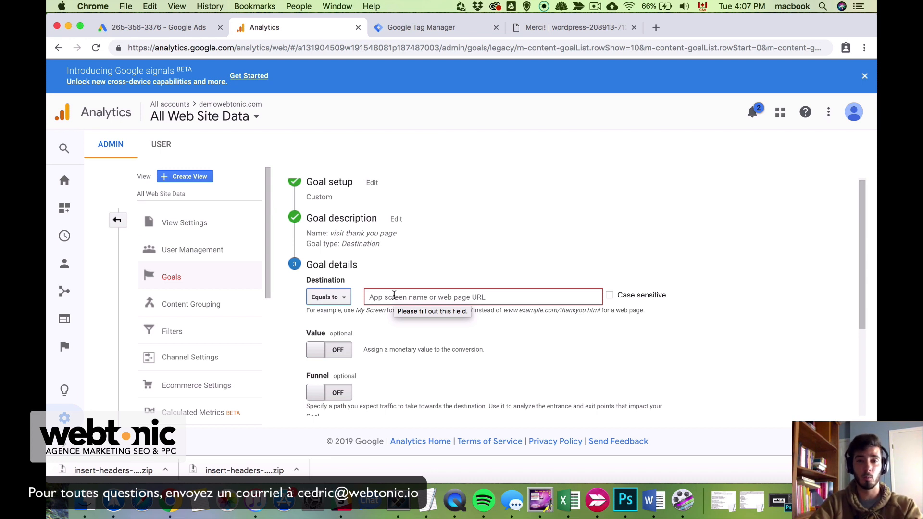
Copy the /merci/ path from the thank-you page and set the goal destination to /merci
{"action": "left_click", "coordinate": [544, 28]}
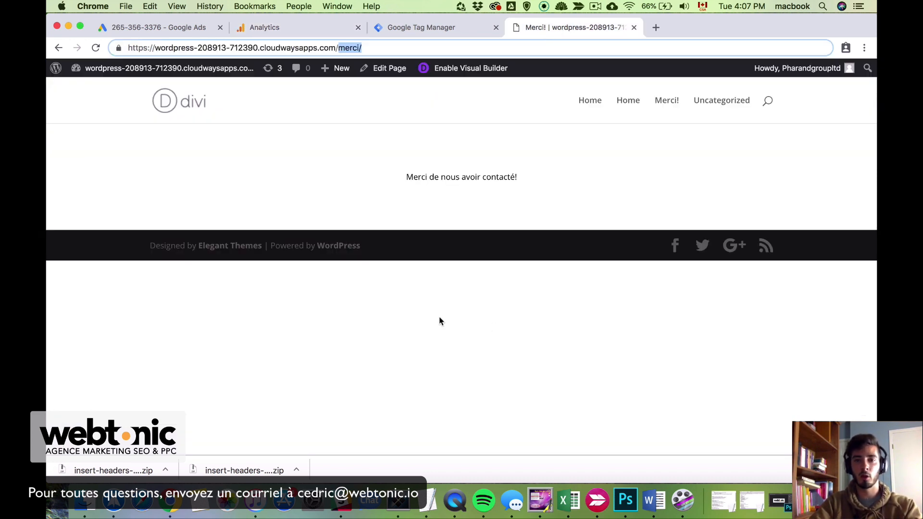
{"action": "left_click", "coordinate": [369, 219]}
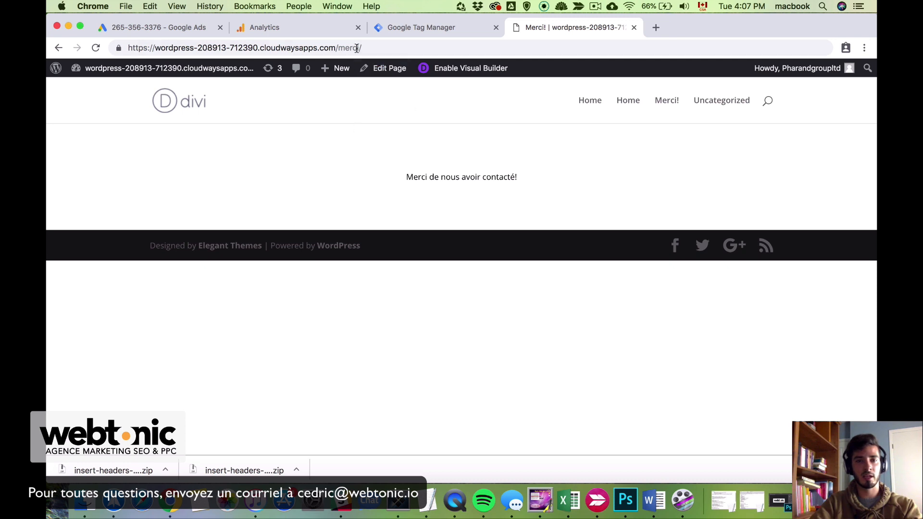
{"action": "left_click_drag", "start_coordinate": [338, 48], "coordinate": [368, 48]}
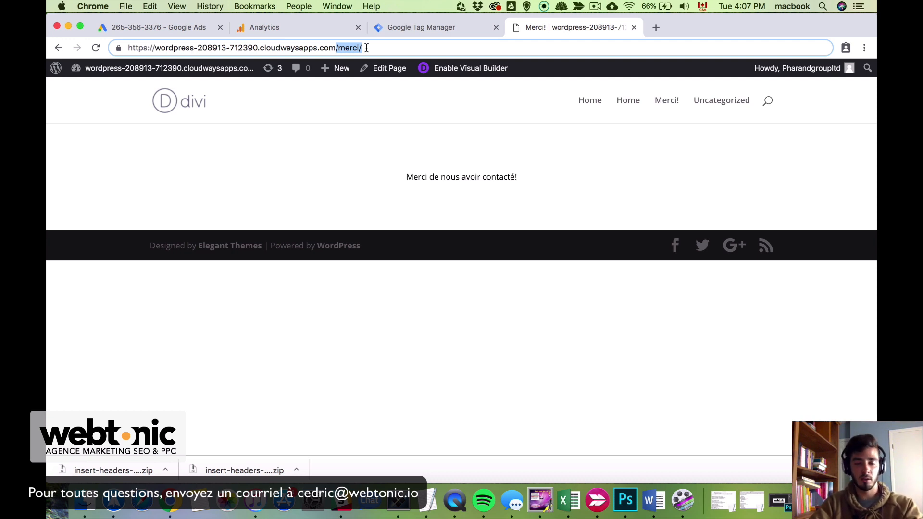
{"action": "left_click", "coordinate": [348, 48]}
{"action": "left_click_drag", "start_coordinate": [336, 47], "coordinate": [373, 48]}
{"action": "key", "text": "super+c"}
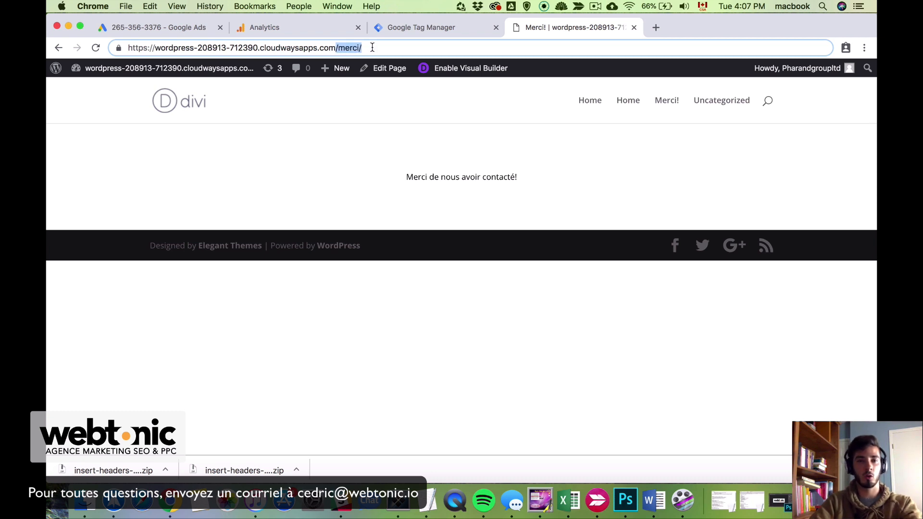
{"action": "left_click", "coordinate": [390, 26]}
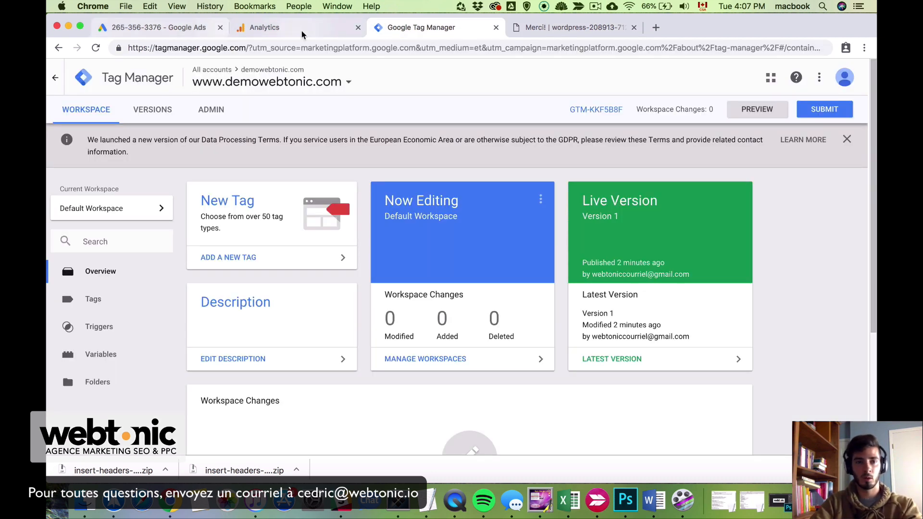
{"action": "left_click", "coordinate": [299, 35]}
{"action": "left_click", "coordinate": [466, 298]}
{"action": "key", "text": "super+v"}
{"action": "key", "text": "BackSpace"}
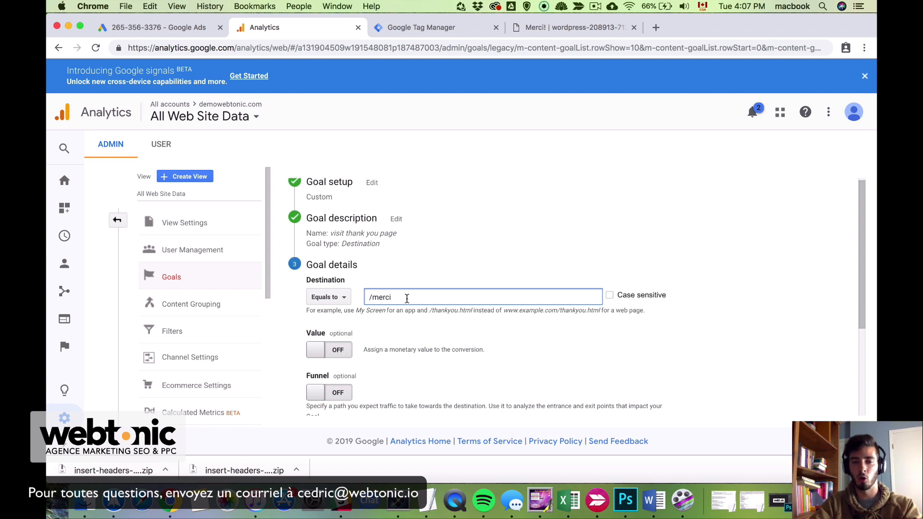
{"action": "scroll", "coordinate": [385, 388], "scroll_direction": "down", "scroll_amount": 2}
{"action": "left_click", "coordinate": [312, 283]}
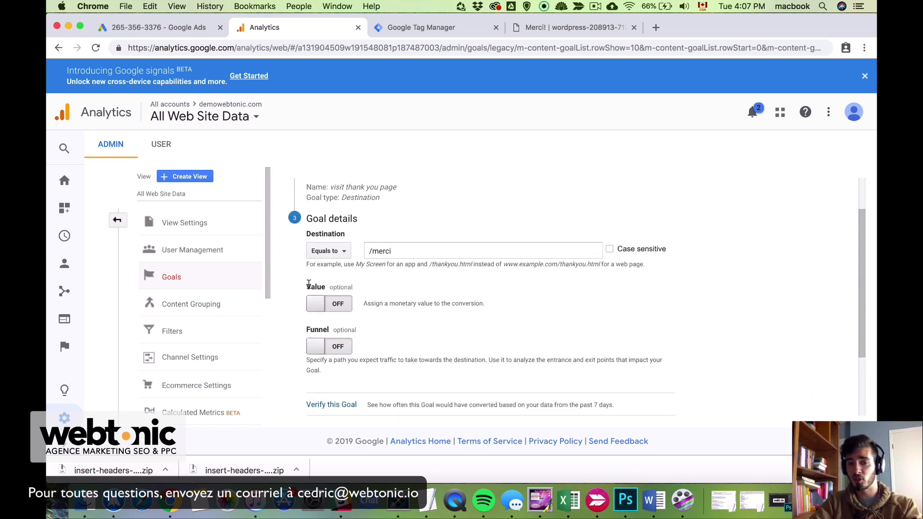
Leave the goal without a monetary value, toggling Value on with 1000 then off again
{"action": "left_click", "coordinate": [331, 304]}
{"action": "left_click", "coordinate": [398, 304]}
{"action": "type", "text": "1000"}
{"action": "key", "text": "BackSpace"}
{"action": "key", "text": "BackSpace"}
{"action": "key", "text": "BackSpace"}
{"action": "key", "text": "BackSpace"}
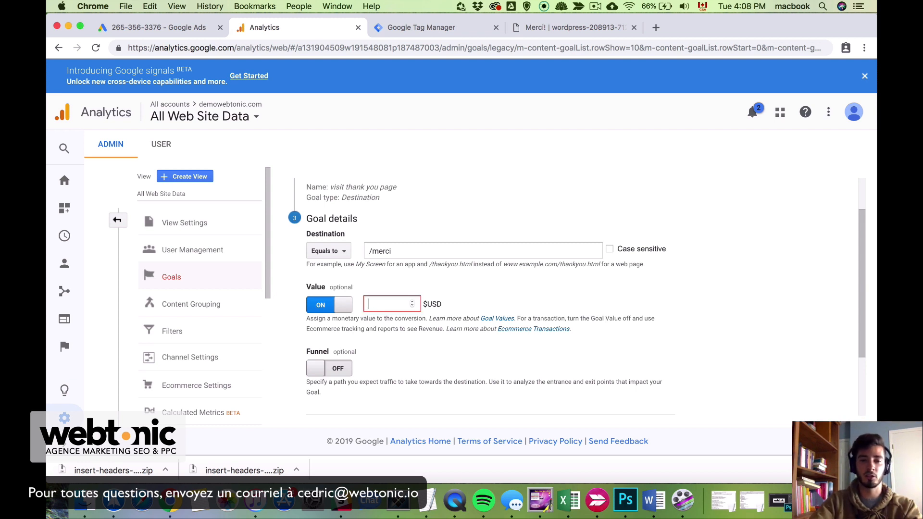
{"action": "left_click", "coordinate": [331, 305]}
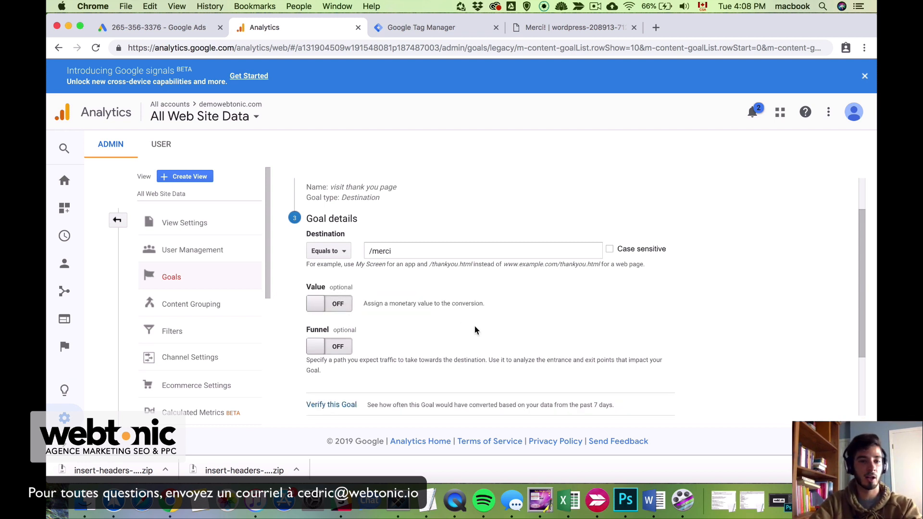
{"action": "scroll", "coordinate": [474, 325], "scroll_direction": "down", "scroll_amount": 2}
{"action": "scroll", "coordinate": [474, 326], "scroll_direction": "down", "scroll_amount": 1}
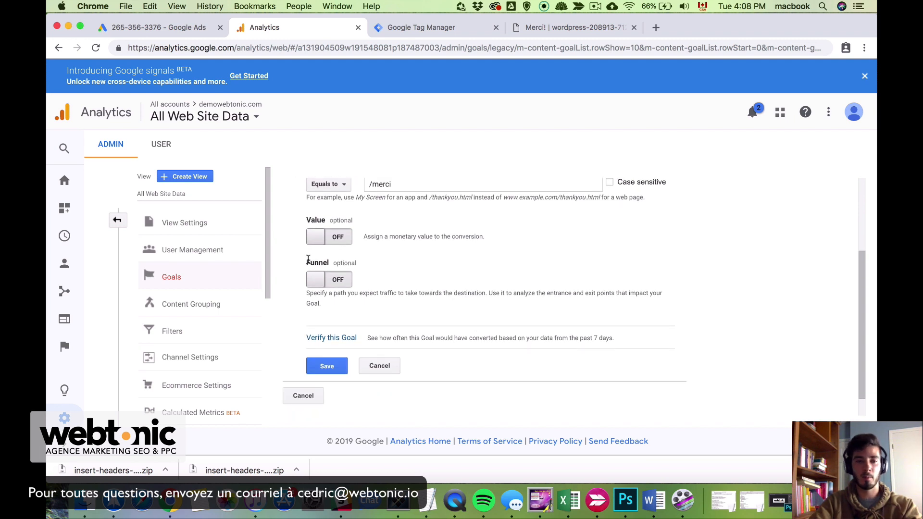
{"action": "scroll", "coordinate": [431, 332], "scroll_direction": "down", "scroll_amount": 1}
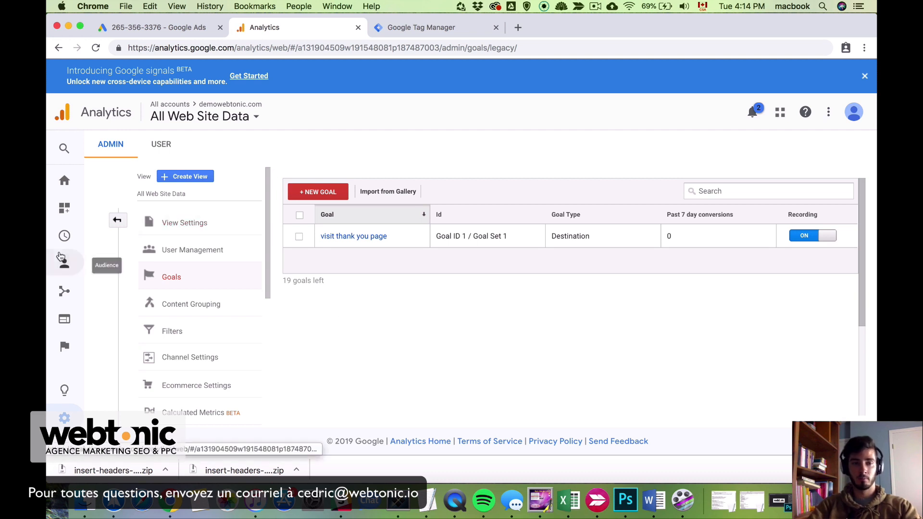
Open the Real-Time Conversions report to see the 'visit thank you page' goal converting
{"action": "left_click", "coordinate": [63, 238]}
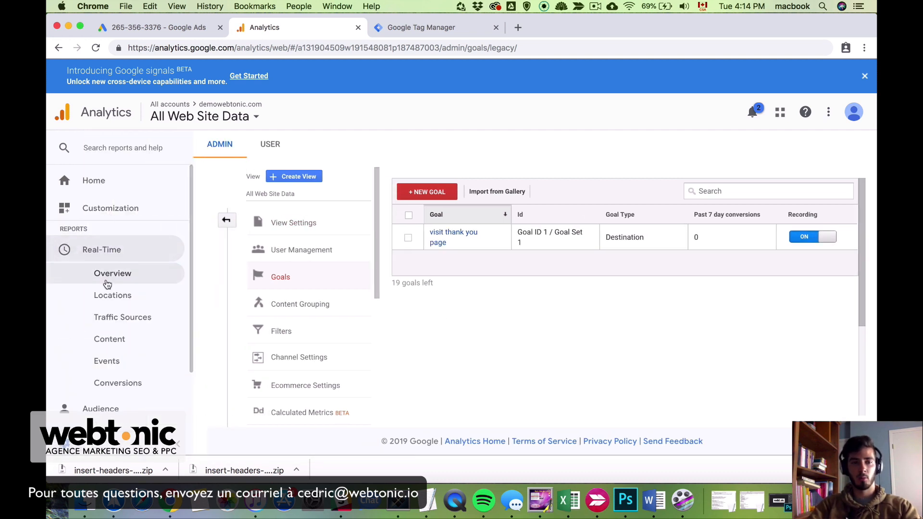
{"action": "left_click", "coordinate": [130, 383]}
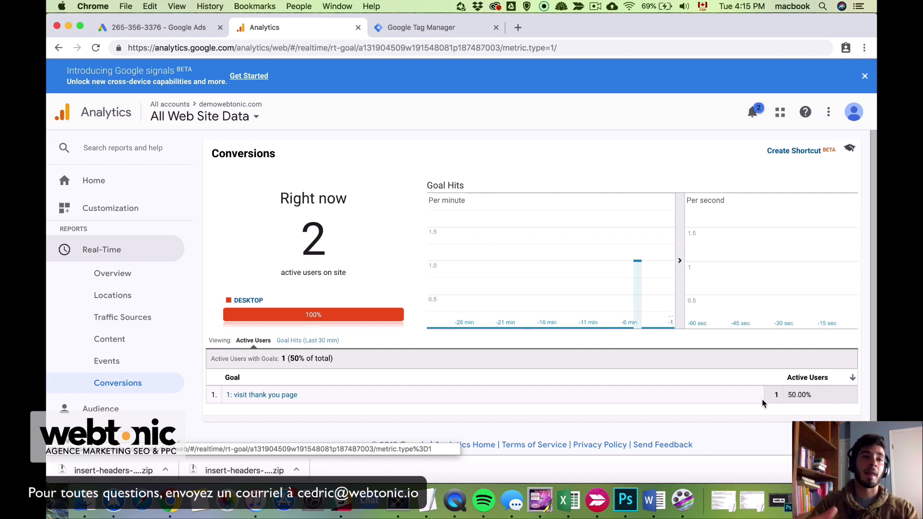
Submit a test contact form on the WordPress site with a placeholder name, e-mail and message
{"action": "key", "text": "ctrl+Up"}
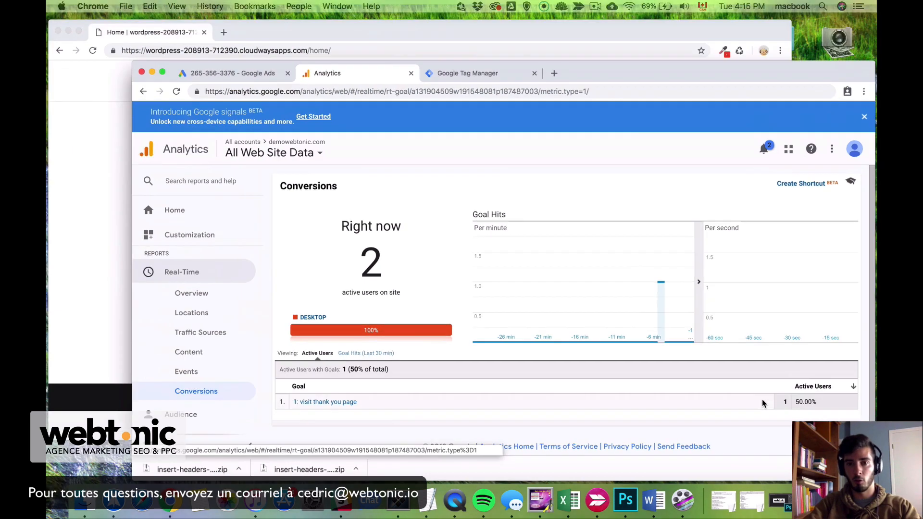
{"action": "left_click", "coordinate": [324, 206]}
{"action": "left_click", "coordinate": [263, 166]}
{"action": "type", "text": "hbhbhj"}
{"action": "key", "text": "Tab"}
{"action": "type", "text": "jhbhjbhjb@gmail.com"}
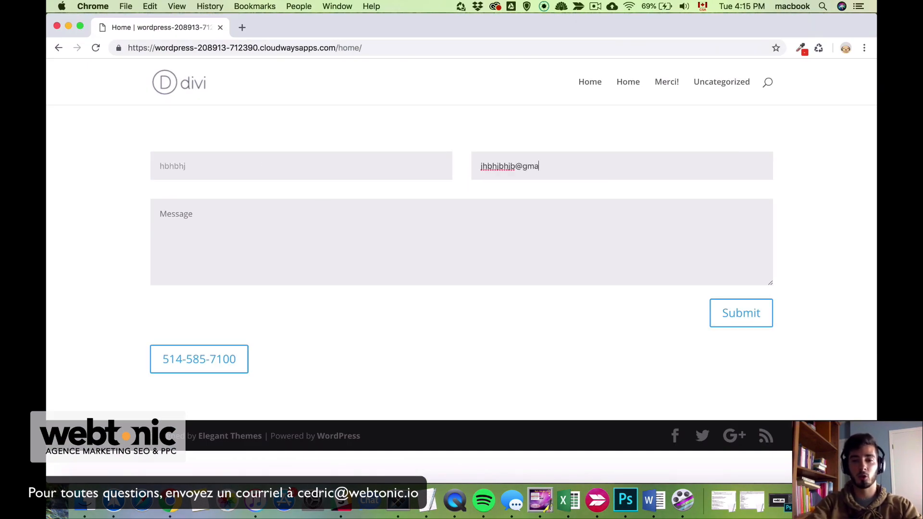
{"action": "key", "text": "Tab"}
{"action": "type", "text": "hvjhvhjvs"}
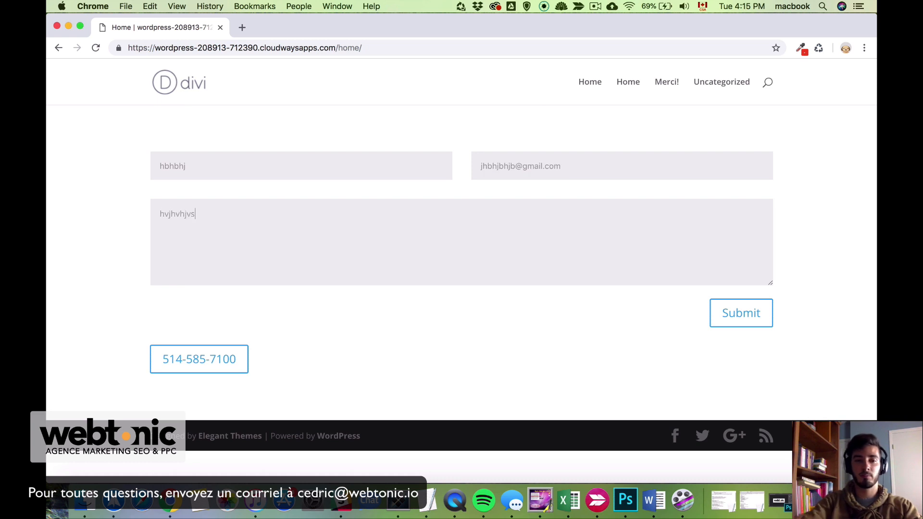
{"action": "left_click", "coordinate": [736, 313]}
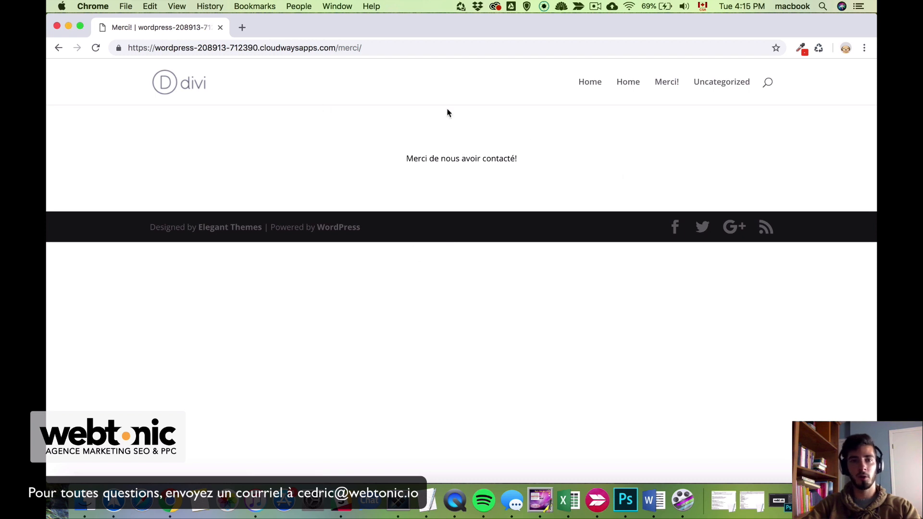
Confirm the address shows the merci thank-you page, then return to the Analytics window
{"action": "left_click", "coordinate": [340, 46]}
{"action": "left_click_drag", "start_coordinate": [338, 47], "coordinate": [380, 46]}
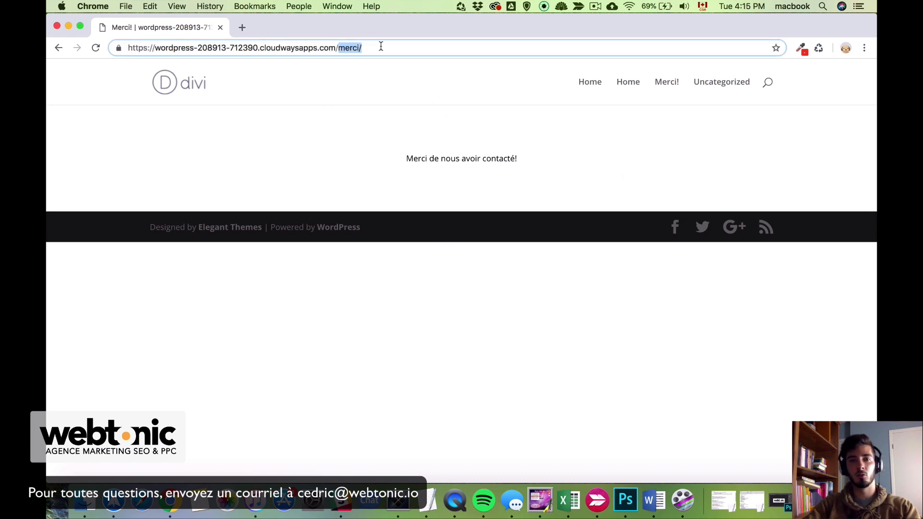
{"action": "left_click", "coordinate": [371, 128]}
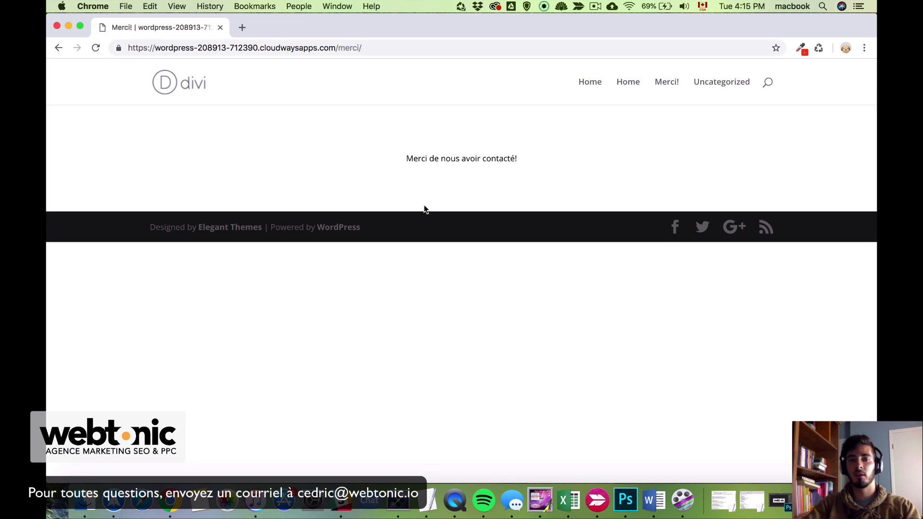
{"action": "key", "text": "ctrl+Up"}
{"action": "left_click", "coordinate": [344, 325]}
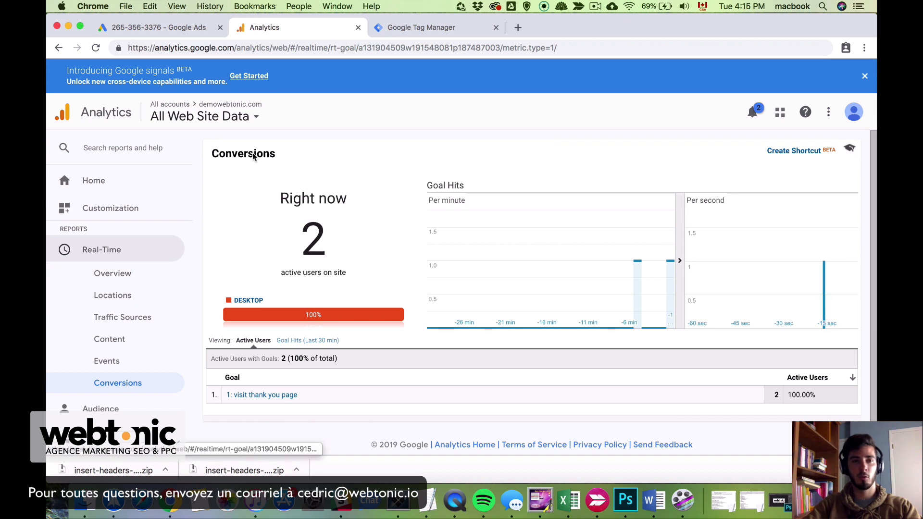
Reload the real-time Conversions report to show 2 users on the goal
{"action": "left_click", "coordinate": [96, 49]}
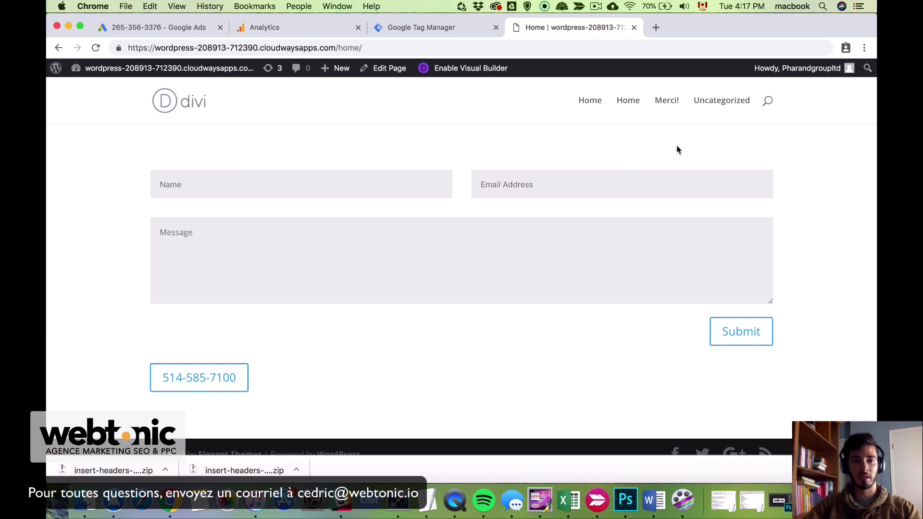
Submit the home page contact form with a test name, e-mail and message
{"action": "left_click", "coordinate": [343, 187]}
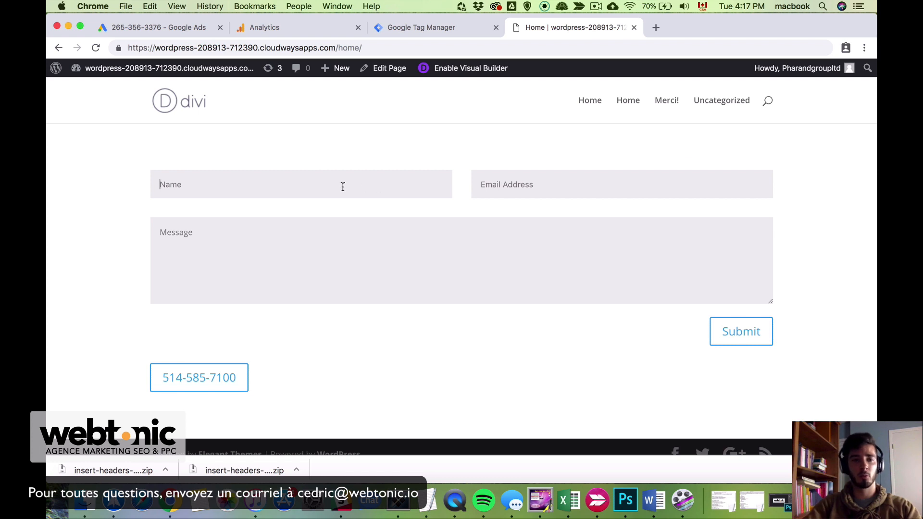
{"action": "type", "text": "cedric"}
{"action": "key", "text": "Tab"}
{"action": "type", "text": "dhdhdh@gmail.com"}
{"action": "key", "text": "Tab"}
{"action": "type", "text": "jbkjbjkdbqwkjbdkjbqwd"}
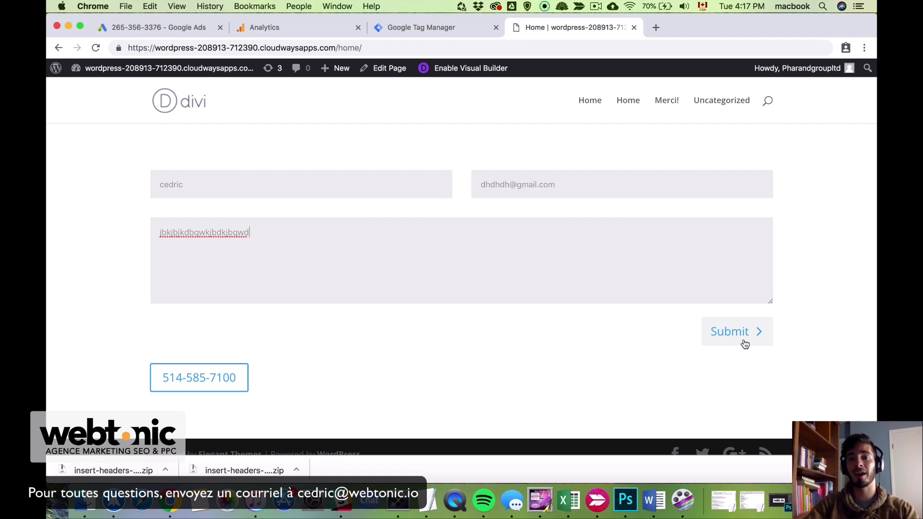
{"action": "left_click", "coordinate": [744, 344]}
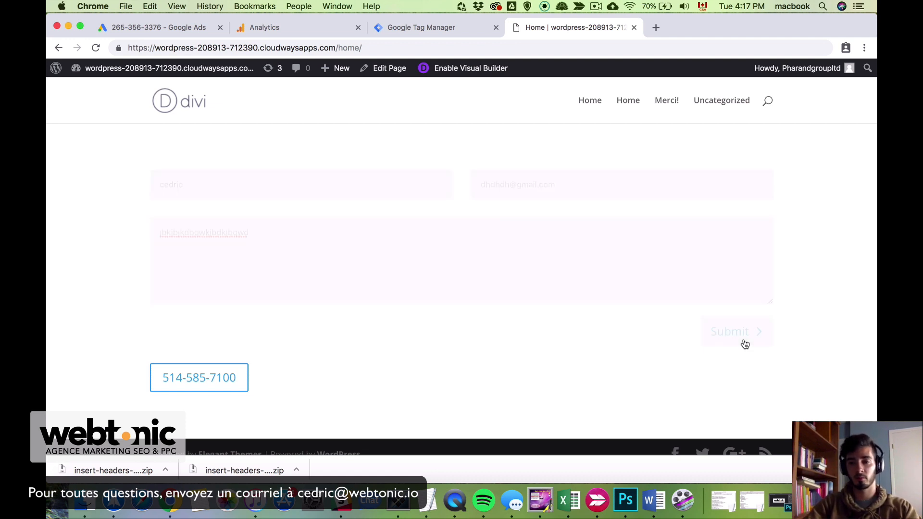
Verify 'Thanks for contacting us' appears on the same page, then go to Tag Manager
{"action": "left_click_drag", "start_coordinate": [149, 178], "coordinate": [261, 181]}
{"action": "left_click", "coordinate": [275, 189]}
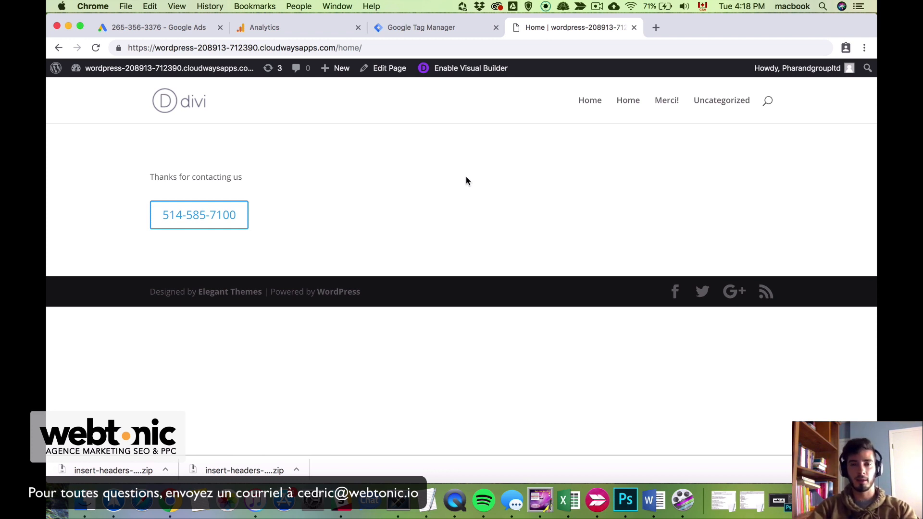
{"action": "left_click", "coordinate": [436, 30]}
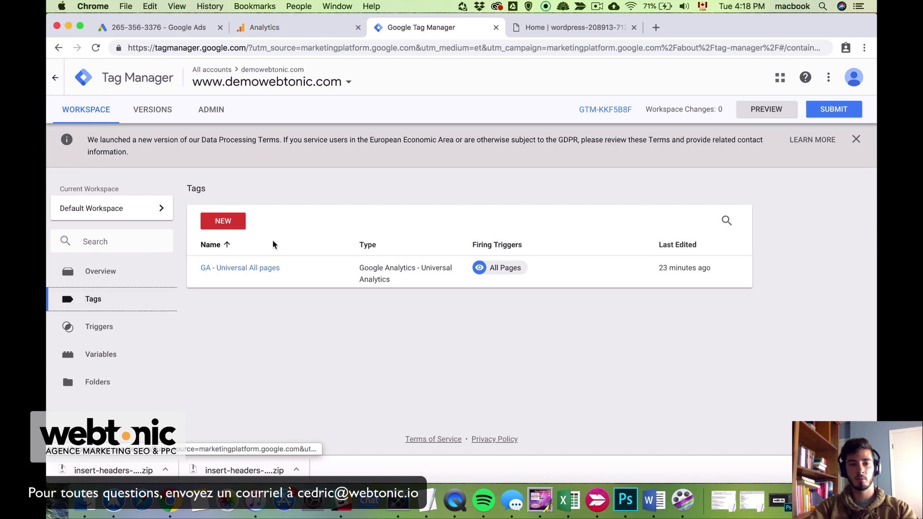
Create a new Universal Analytics tag with track type Event
{"action": "left_click", "coordinate": [226, 224]}
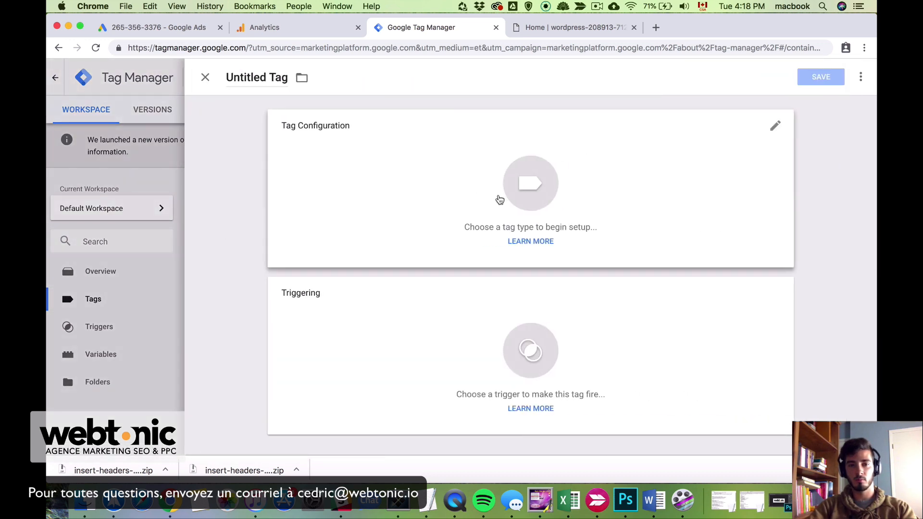
{"action": "left_click", "coordinate": [473, 166]}
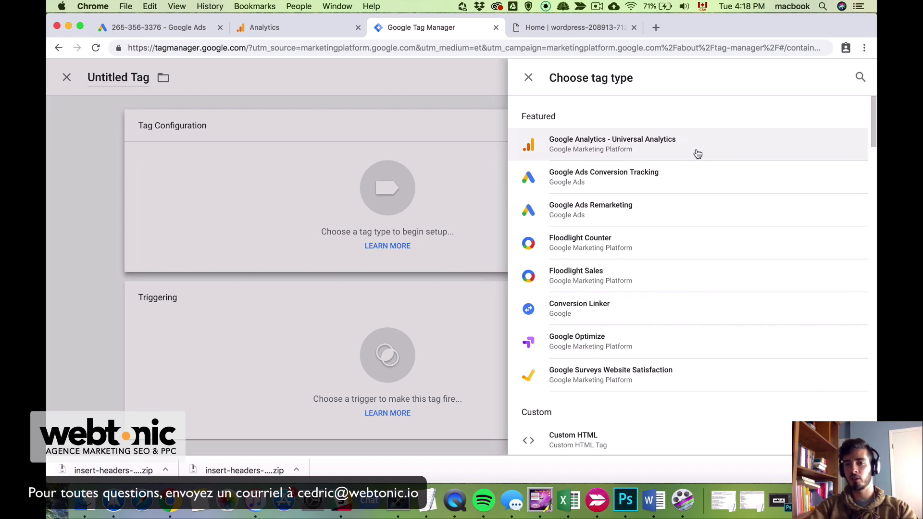
{"action": "left_click", "coordinate": [720, 150]}
{"action": "left_click", "coordinate": [416, 239]}
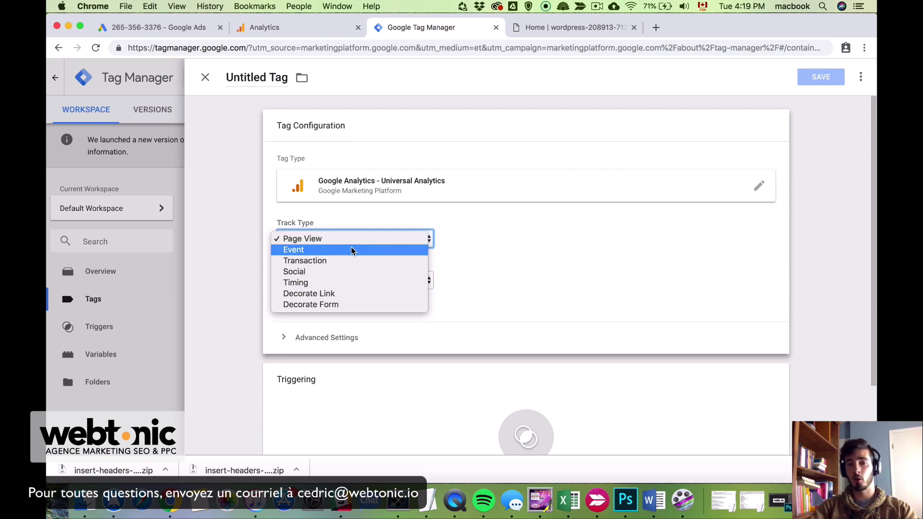
{"action": "left_click", "coordinate": [352, 250]}
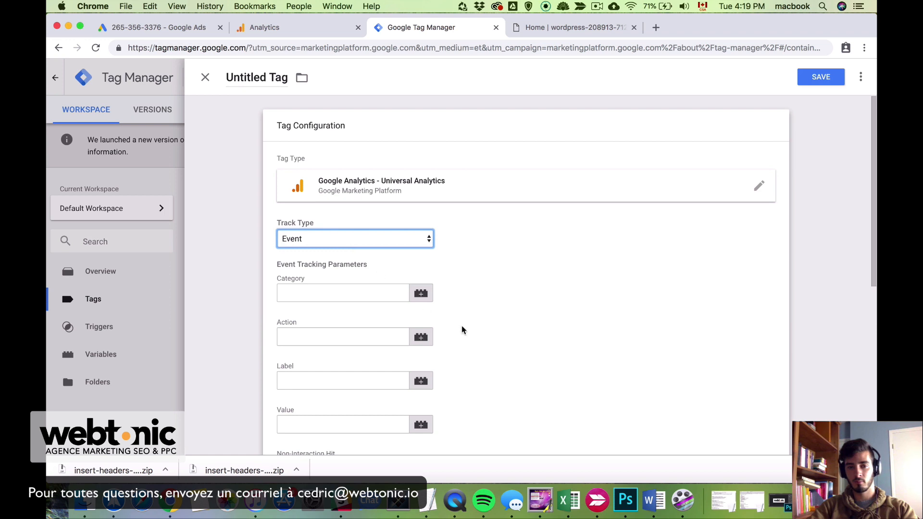
Set the event category to 'lead' and the event action to 'soumettre'
{"action": "scroll", "coordinate": [483, 339], "scroll_direction": "down", "scroll_amount": 2}
{"action": "left_click", "coordinate": [336, 249]}
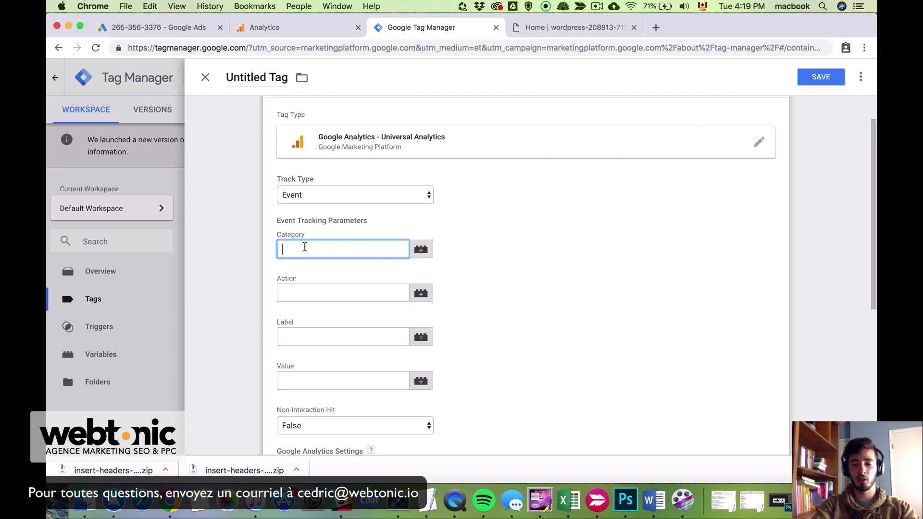
{"action": "type", "text": "lead"}
{"action": "key", "text": "Tab"}
{"action": "key", "text": "Tab"}
{"action": "type", "text": "soumettre"}
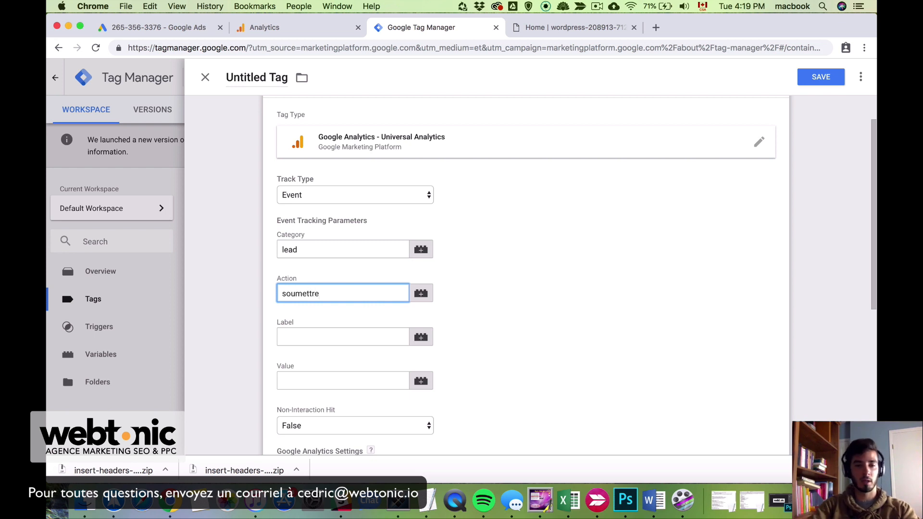
{"action": "scroll", "coordinate": [505, 307], "scroll_direction": "down", "scroll_amount": 3}
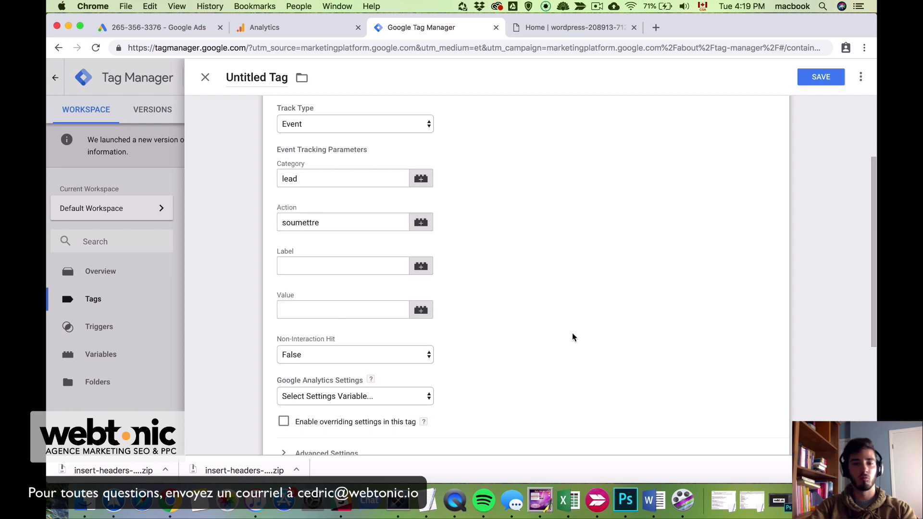
{"action": "scroll", "coordinate": [572, 337], "scroll_direction": "down", "scroll_amount": 5}
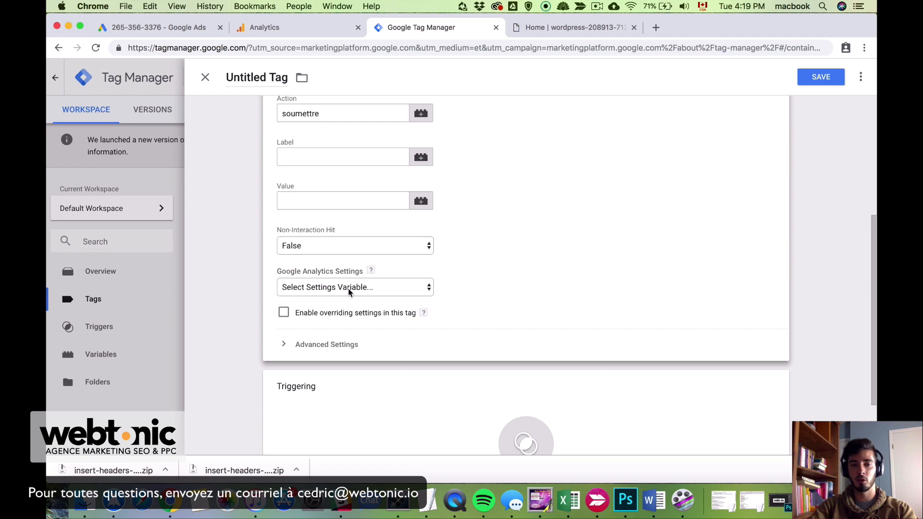
{"action": "left_click", "coordinate": [350, 288]}
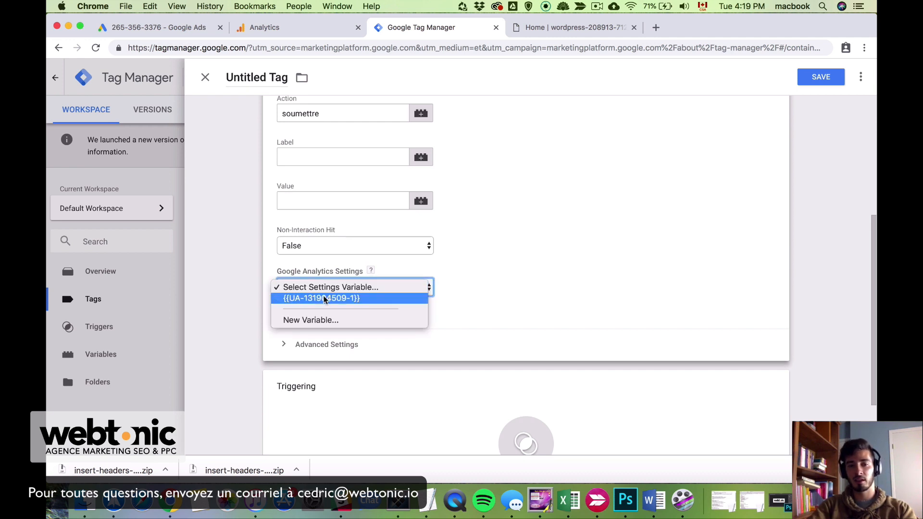
{"action": "left_click", "coordinate": [329, 298]}
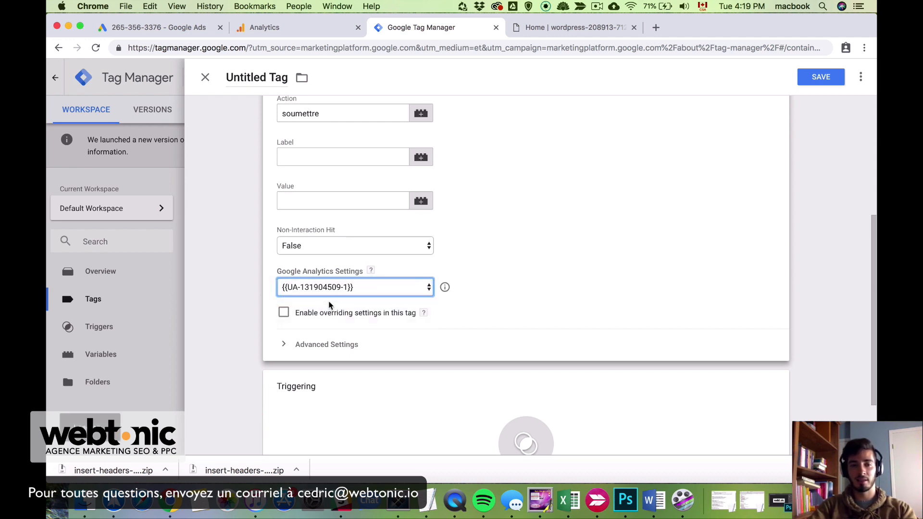
{"action": "scroll", "coordinate": [529, 302], "scroll_direction": "down", "scroll_amount": 3}
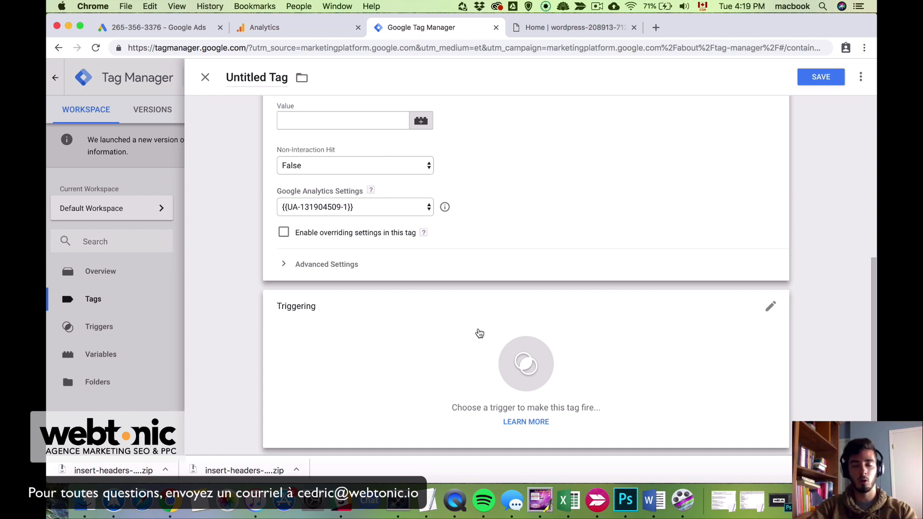
Add a new Form Submission trigger to the tag and name it 'Form Submission'
{"action": "left_click", "coordinate": [479, 333]}
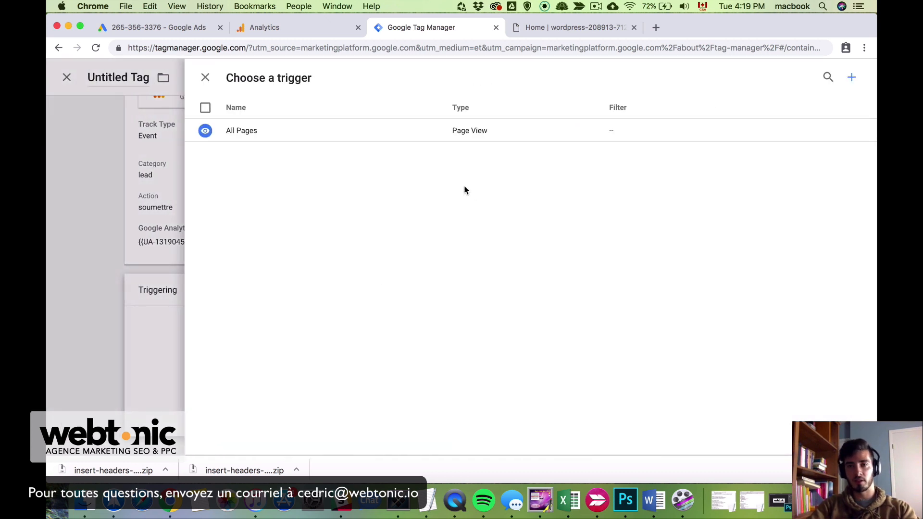
{"action": "left_click", "coordinate": [853, 78]}
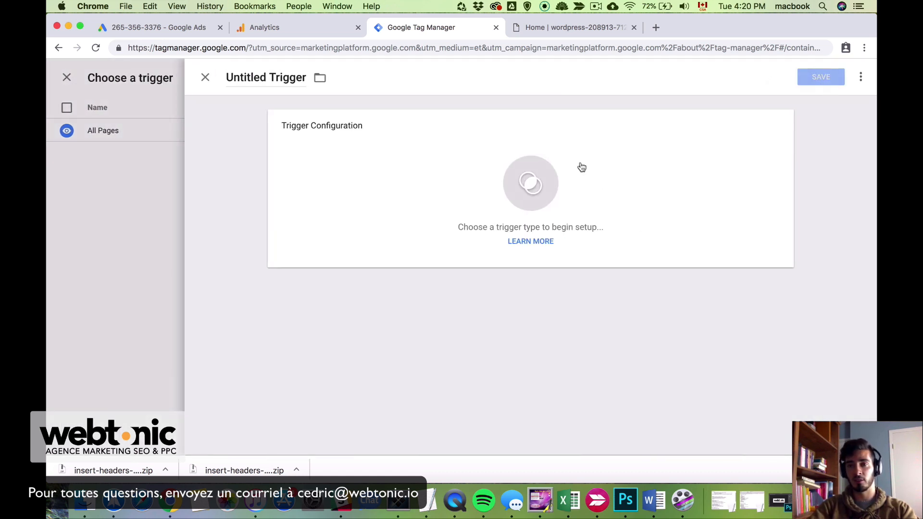
{"action": "left_click", "coordinate": [463, 191]}
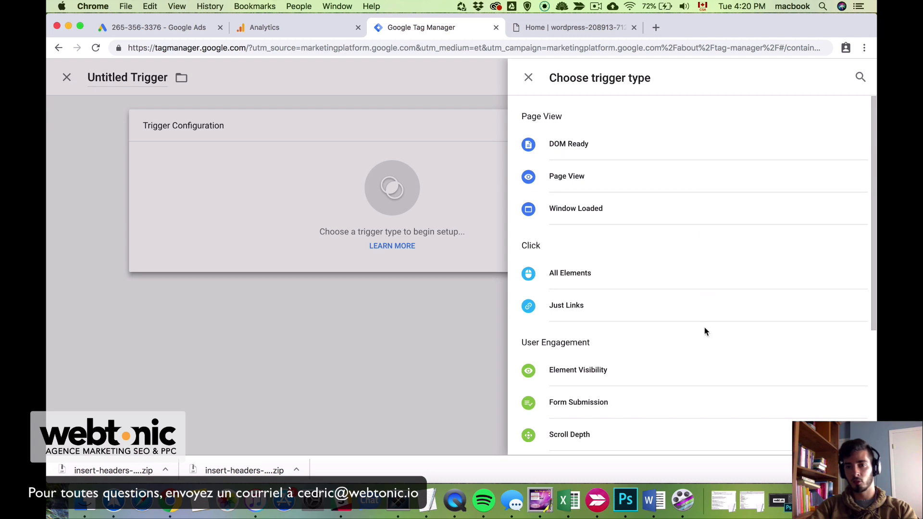
{"action": "scroll", "coordinate": [705, 329], "scroll_direction": "down", "scroll_amount": 5}
{"action": "scroll", "coordinate": [703, 330], "scroll_direction": "up", "scroll_amount": 4}
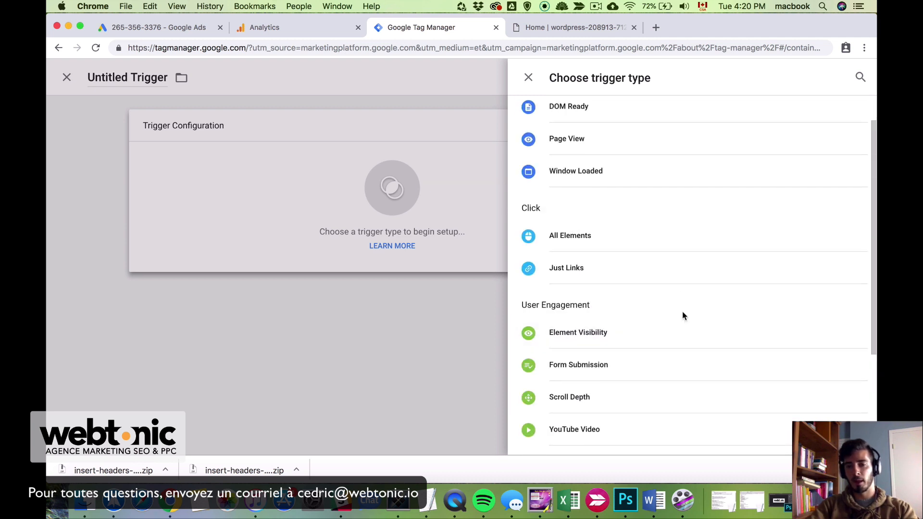
{"action": "scroll", "coordinate": [682, 315], "scroll_direction": "down", "scroll_amount": 2}
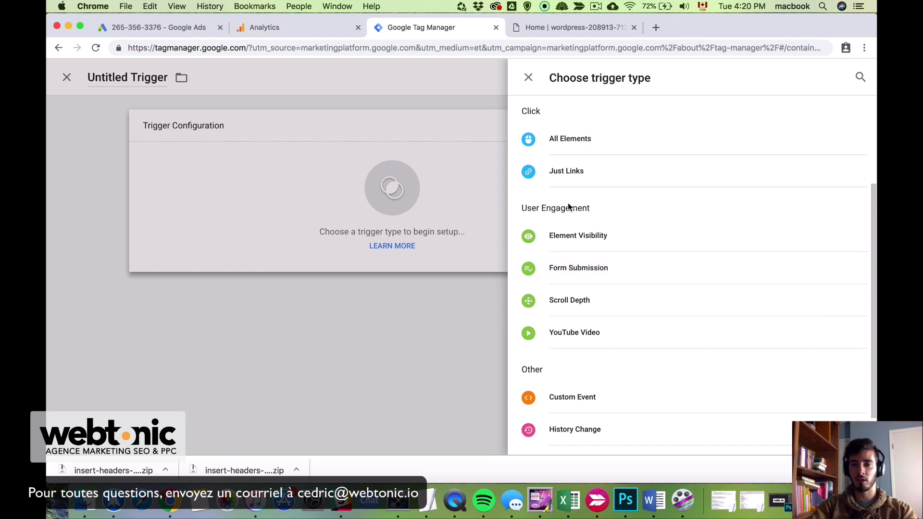
{"action": "left_click", "coordinate": [613, 270]}
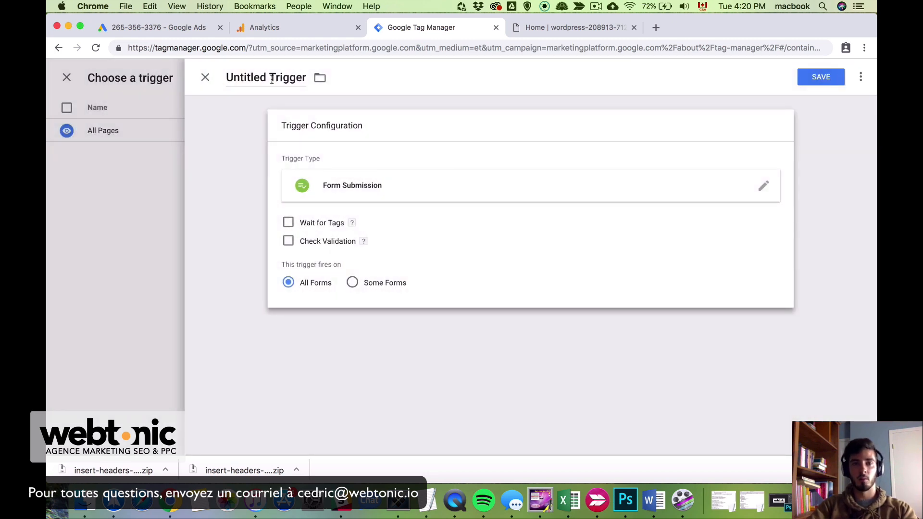
{"action": "left_click", "coordinate": [272, 79]}
{"action": "type", "text": "Form Submission"}
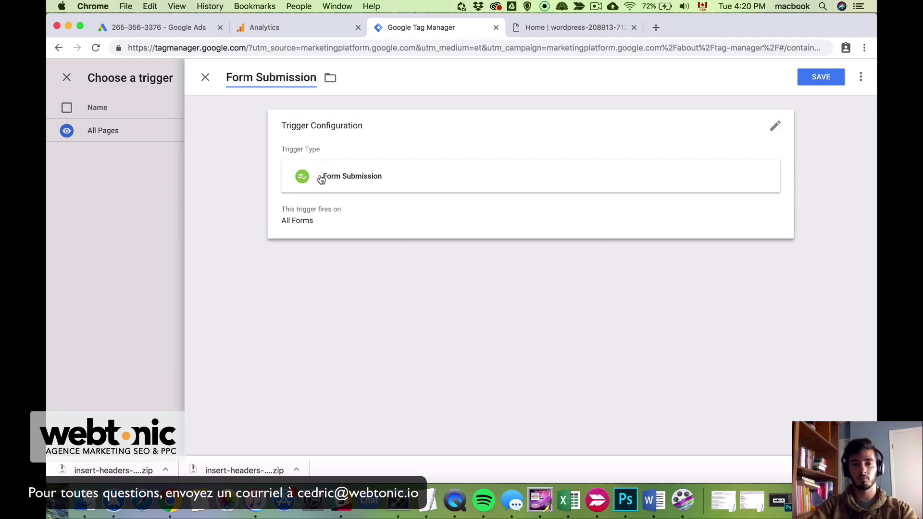
Keep the trigger firing on All Forms and save it
{"action": "left_click", "coordinate": [325, 223]}
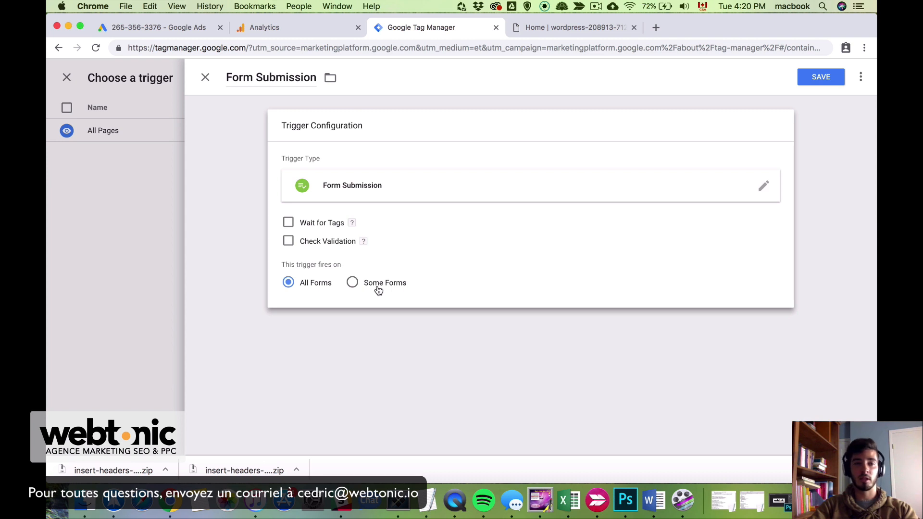
{"action": "left_click", "coordinate": [378, 290]}
{"action": "left_click", "coordinate": [374, 328]}
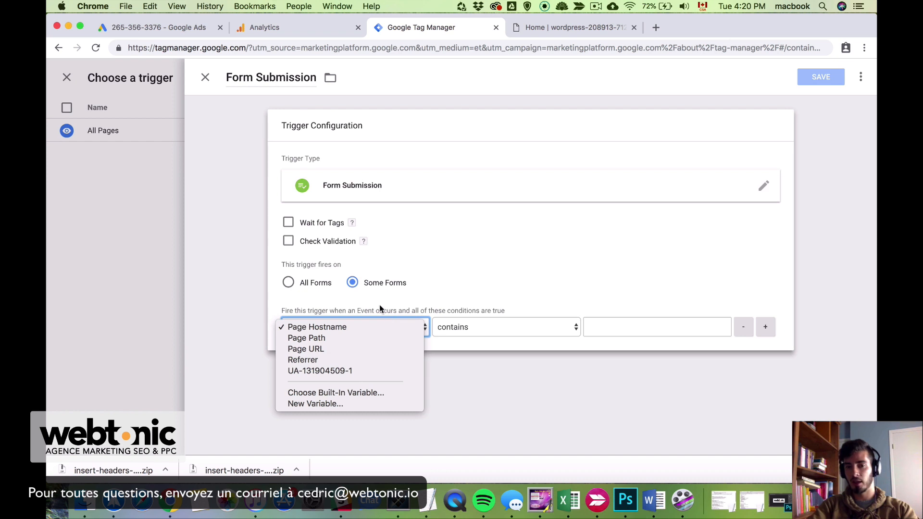
{"action": "left_click", "coordinate": [388, 312]}
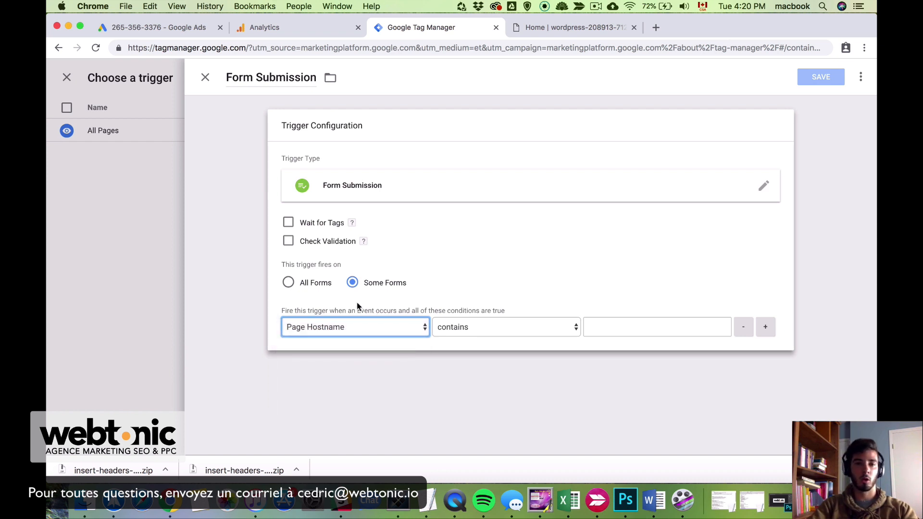
{"action": "left_click", "coordinate": [314, 287]}
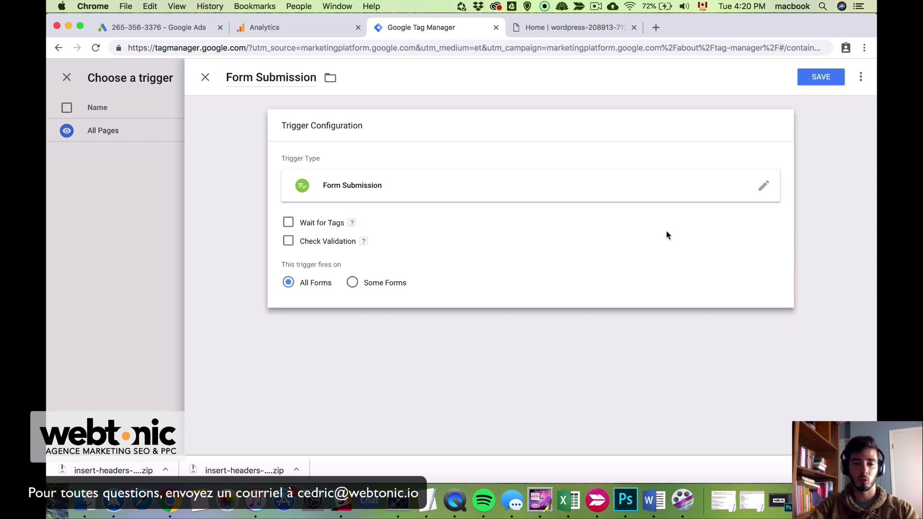
{"action": "left_click", "coordinate": [832, 79]}
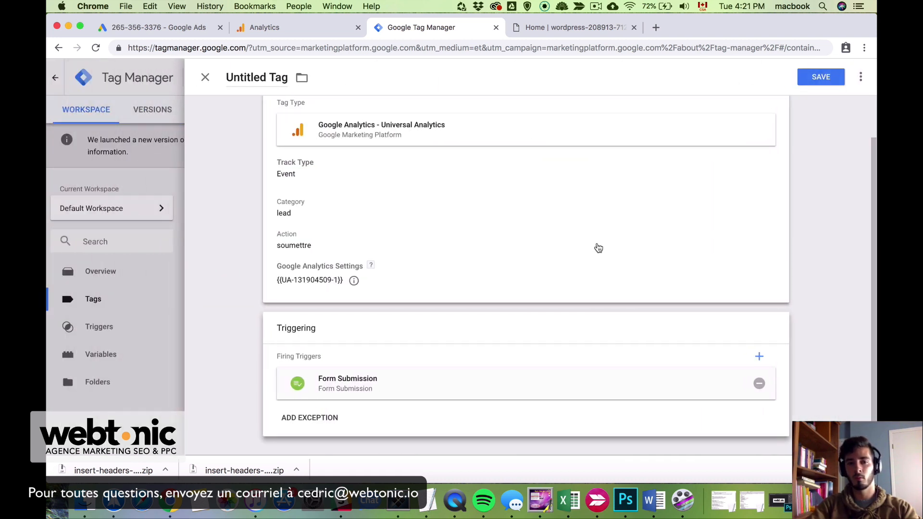
Retitle the untitled event tag 'GA - Form Submission' and save it
{"action": "scroll", "coordinate": [598, 248], "scroll_direction": "up", "scroll_amount": 2}
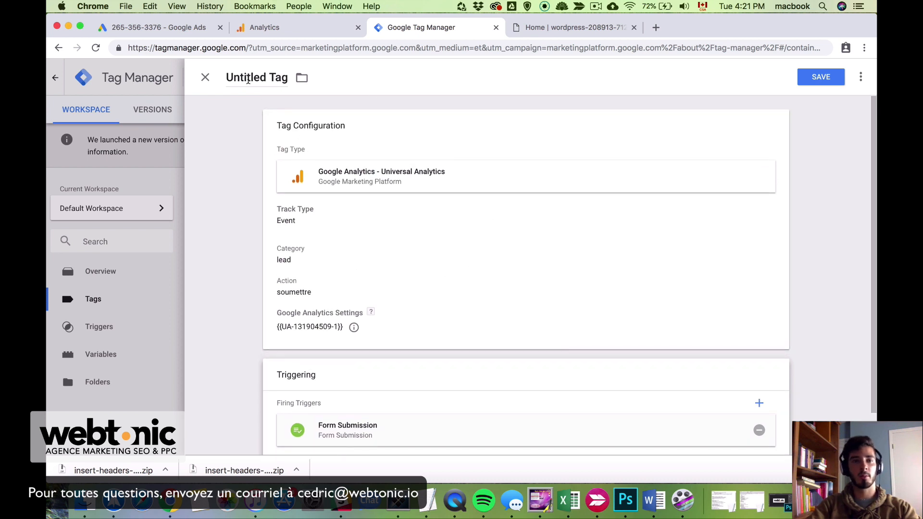
{"action": "double_click", "coordinate": [248, 80]}
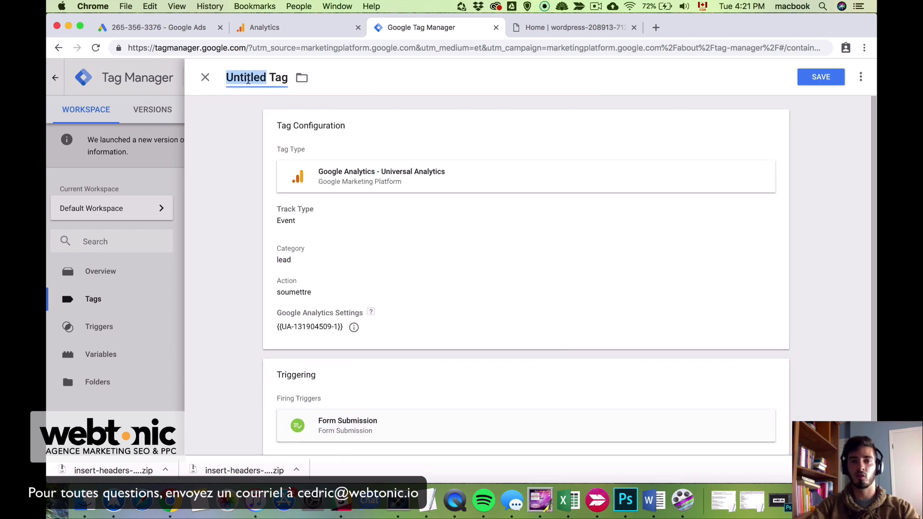
{"action": "key", "text": "super+a"}
{"action": "type", "text": "GA"}
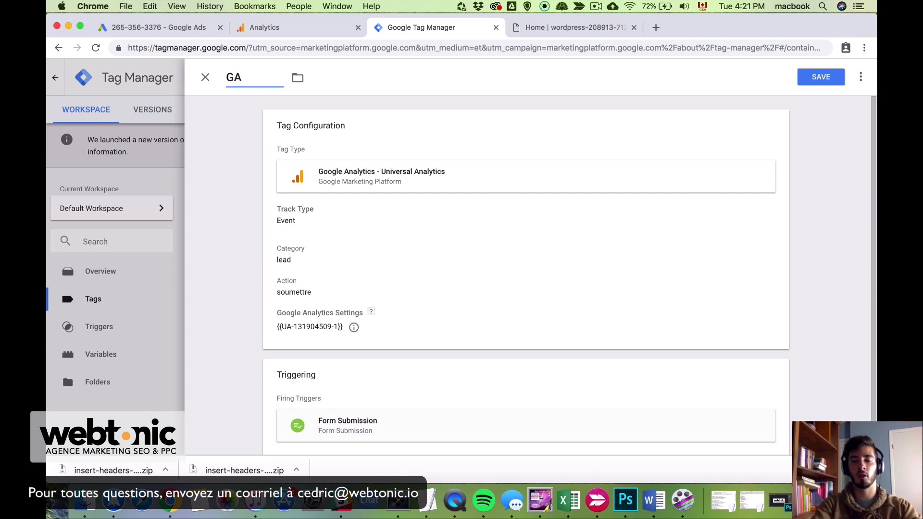
{"action": "type", "text": " - Form"}
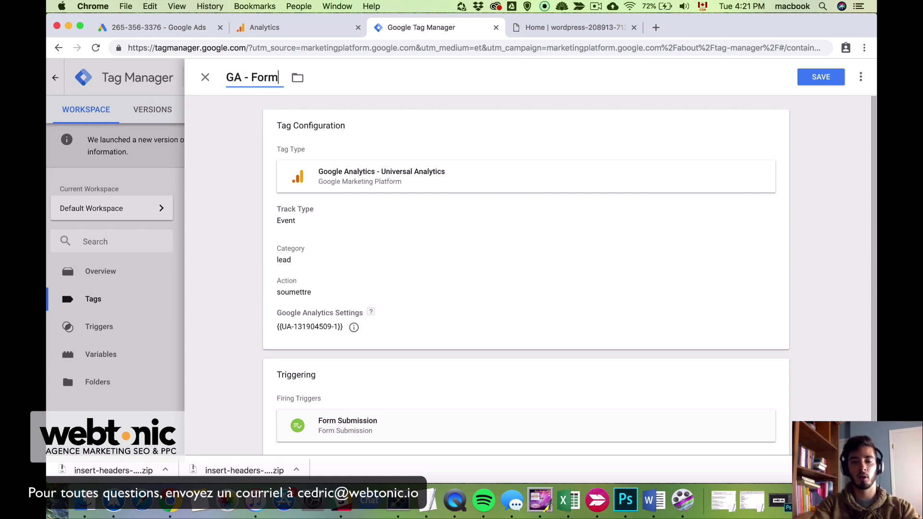
{"action": "type", "text": " Submission"}
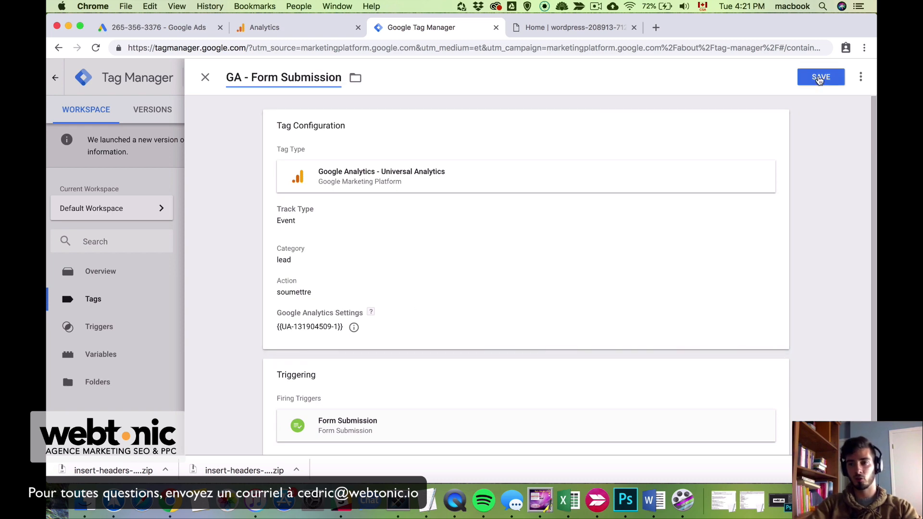
{"action": "left_click", "coordinate": [820, 79]}
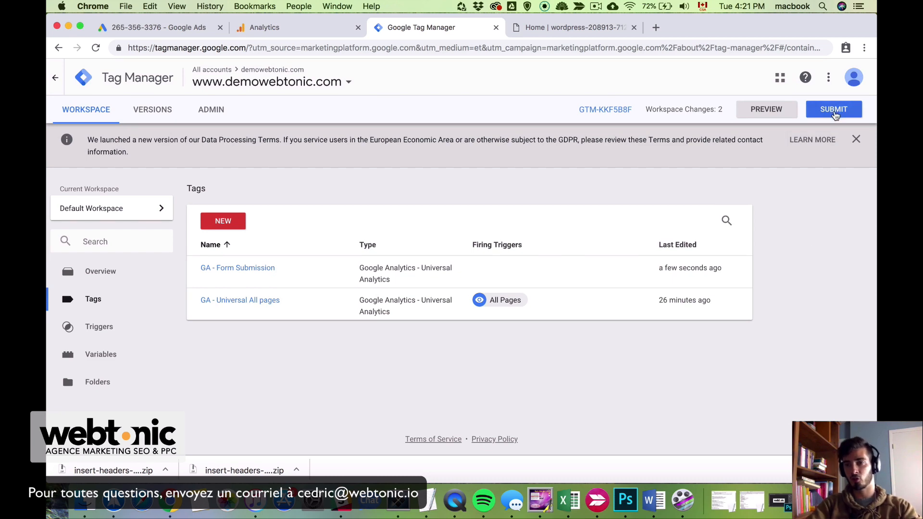
Submit and publish a new container version including the GA - Form Submission tag
{"action": "left_click", "coordinate": [835, 113]}
{"action": "left_click", "coordinate": [833, 76]}
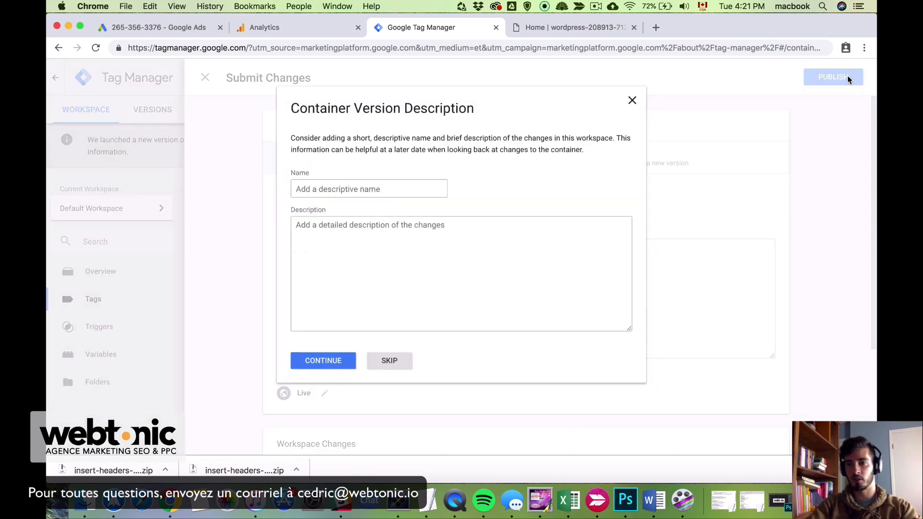
{"action": "left_click", "coordinate": [328, 363]}
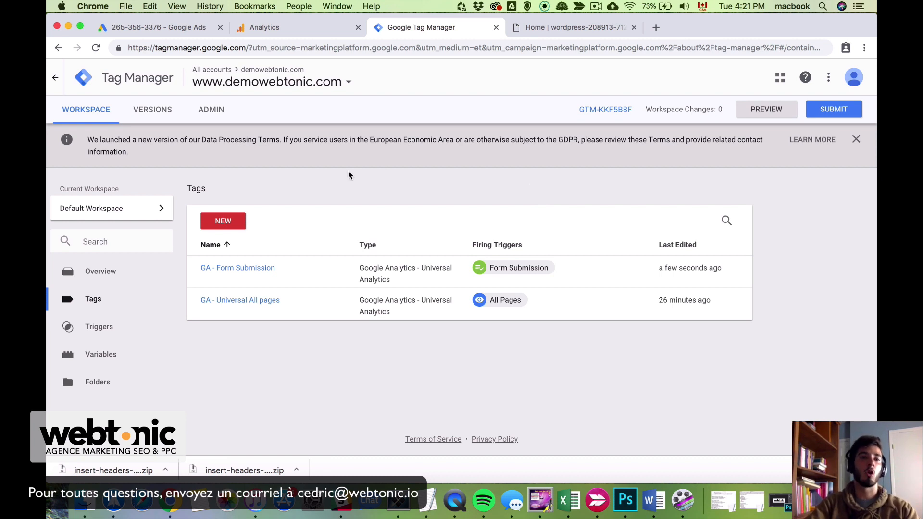
{"action": "left_click", "coordinate": [272, 28]}
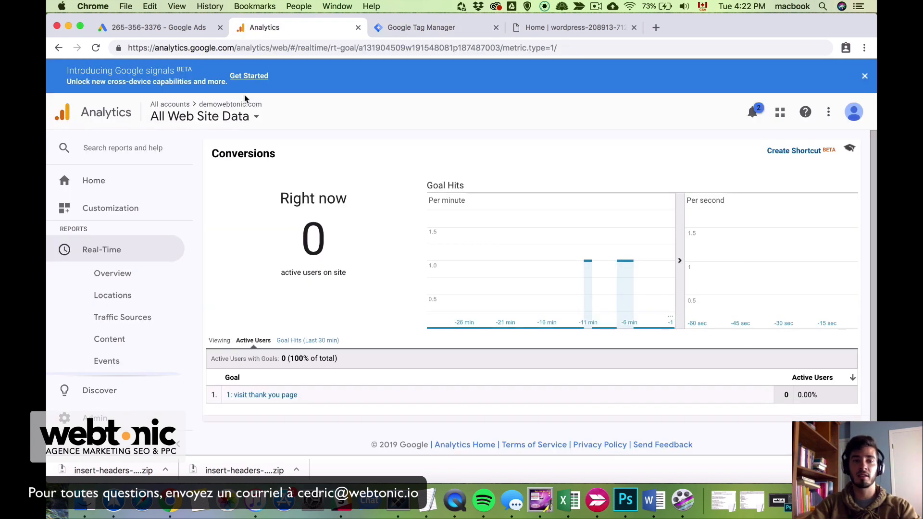
In Admin > Goals, add a new Custom goal named 'submit form same page'
{"action": "left_click", "coordinate": [106, 418]}
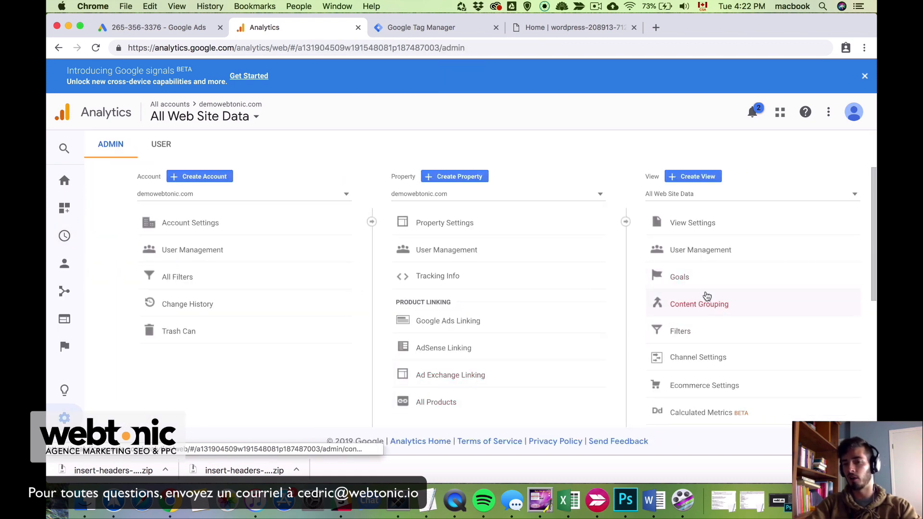
{"action": "left_click", "coordinate": [707, 276]}
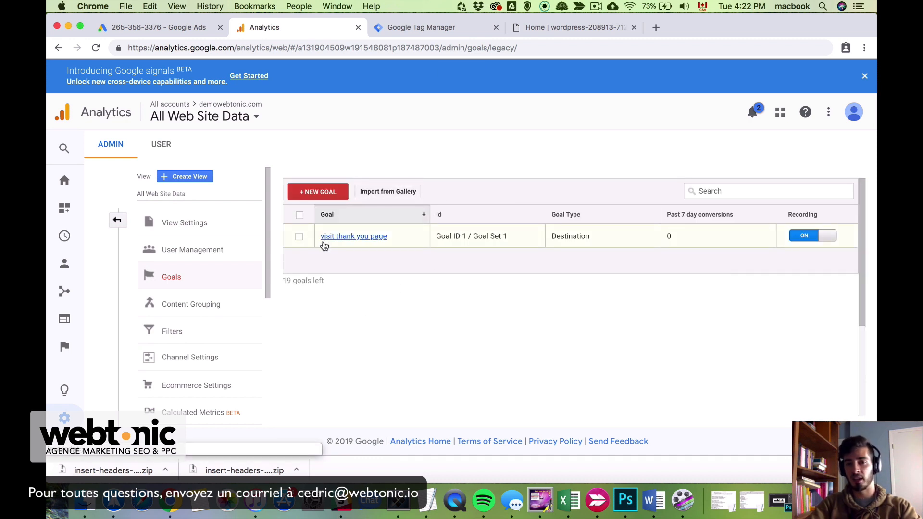
{"action": "left_click", "coordinate": [329, 200]}
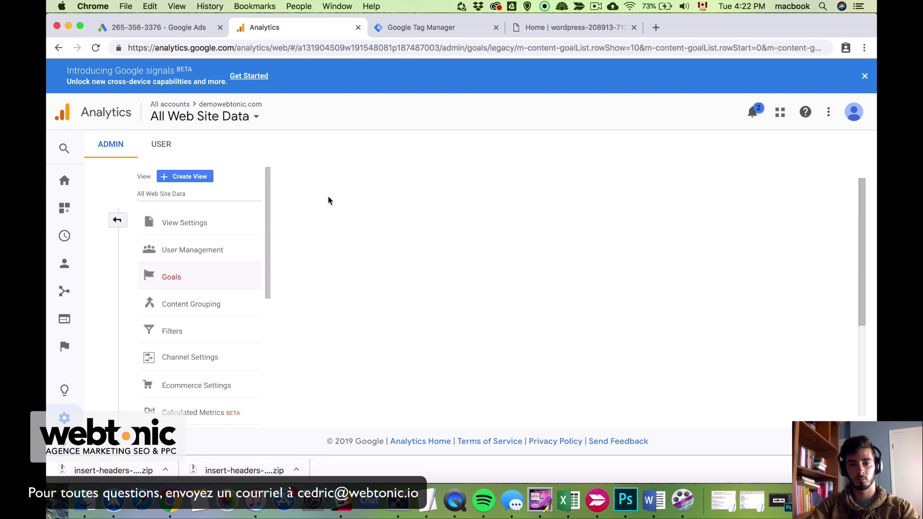
{"action": "scroll", "coordinate": [416, 296], "scroll_direction": "down", "scroll_amount": 3}
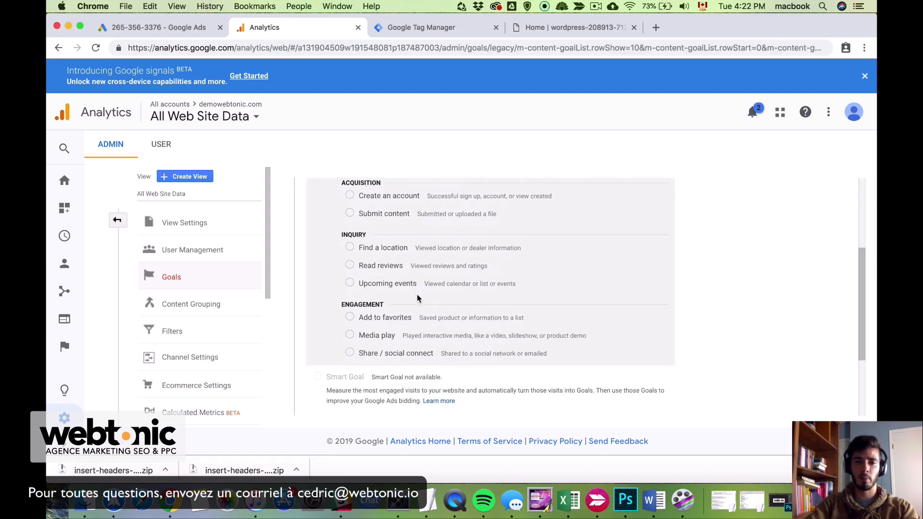
{"action": "scroll", "coordinate": [417, 294], "scroll_direction": "down", "scroll_amount": 2}
{"action": "left_click", "coordinate": [318, 374]}
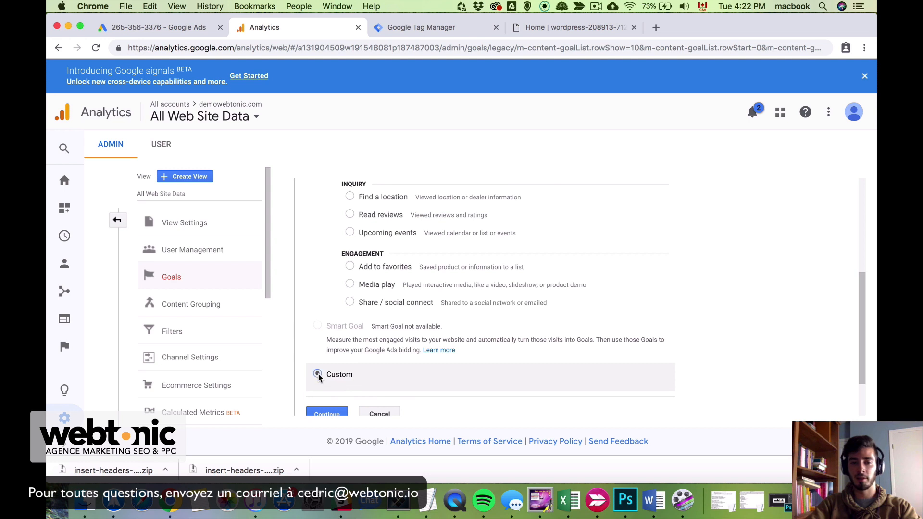
{"action": "scroll", "coordinate": [322, 380], "scroll_direction": "down", "scroll_amount": 1}
{"action": "left_click", "coordinate": [328, 387]}
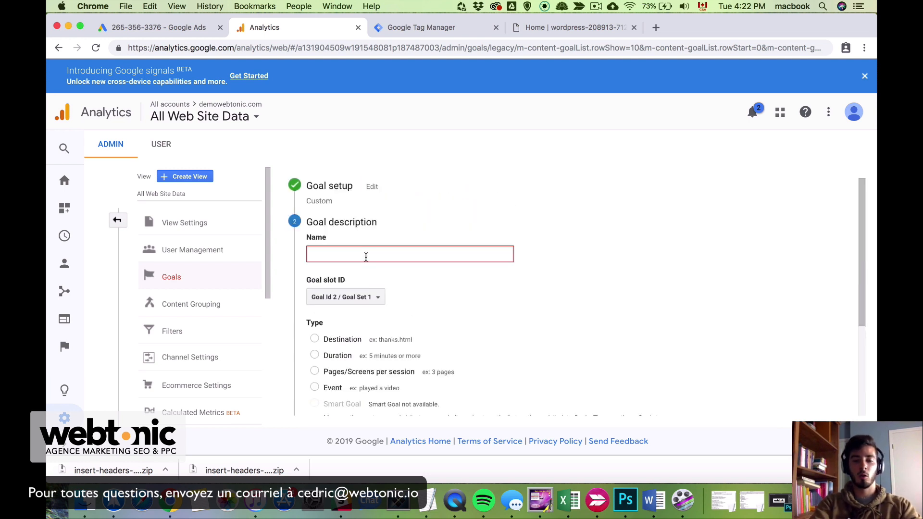
{"action": "type", "text": "submit form sa"}
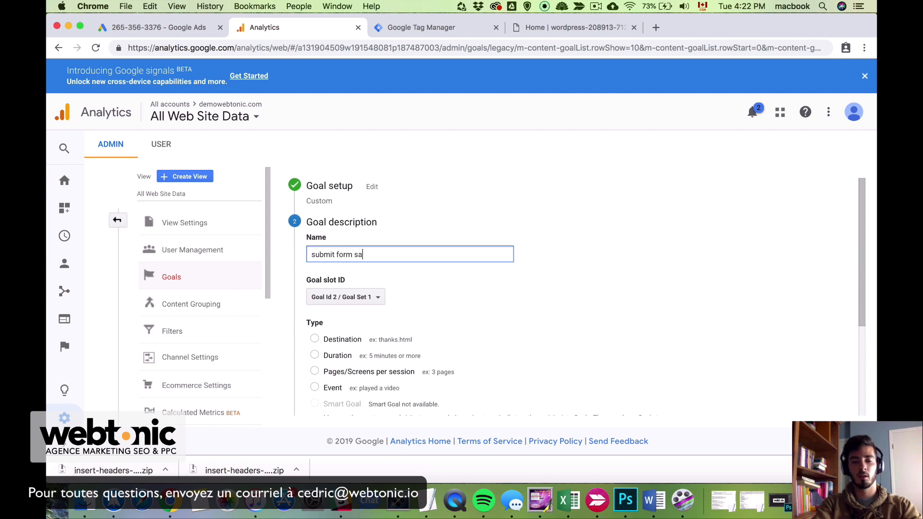
{"action": "type", "text": "me page"}
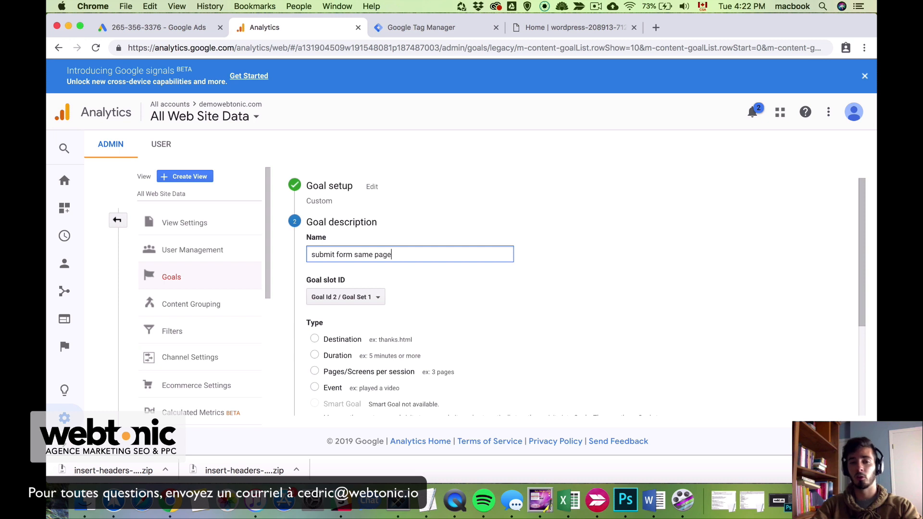
{"action": "scroll", "coordinate": [444, 246], "scroll_direction": "down", "scroll_amount": 2}
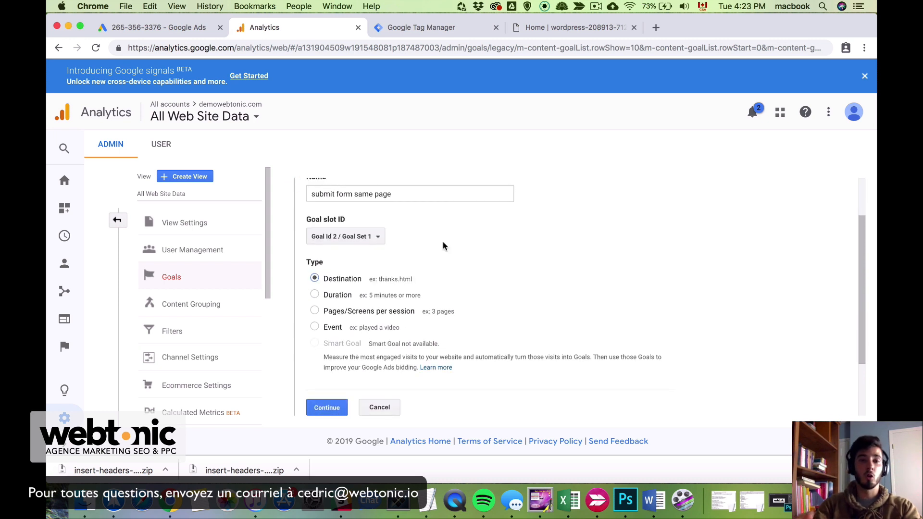
{"action": "scroll", "coordinate": [442, 246], "scroll_direction": "up", "scroll_amount": 1}
Set the 'submit form same page' goal type to Event and continue to goal details
{"action": "left_click", "coordinate": [319, 202]}
{"action": "triple_click", "coordinate": [320, 201]}
{"action": "left_click", "coordinate": [419, 238]}
{"action": "scroll", "coordinate": [344, 326], "scroll_direction": "down", "scroll_amount": 1}
{"action": "left_click", "coordinate": [315, 330]}
{"action": "scroll", "coordinate": [344, 380], "scroll_direction": "down", "scroll_amount": 2}
{"action": "left_click", "coordinate": [327, 393]}
{"action": "scroll", "coordinate": [560, 323], "scroll_direction": "down", "scroll_amount": 2}
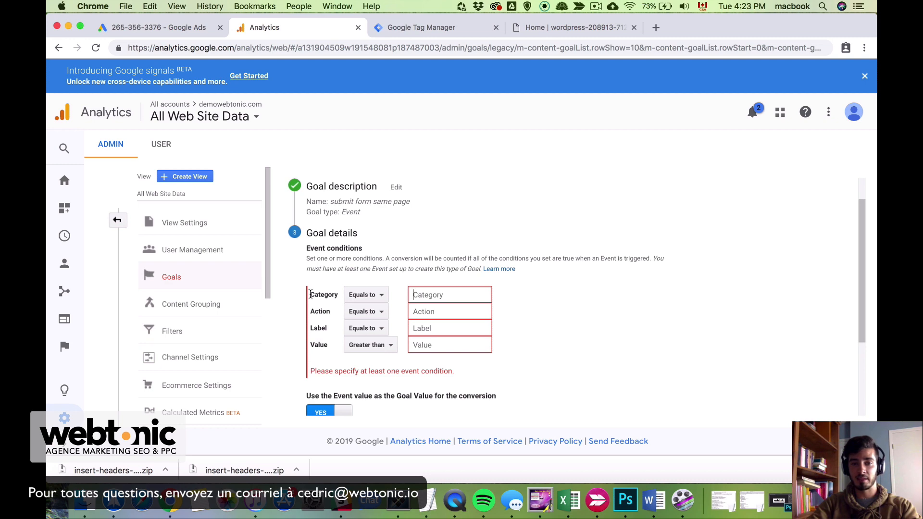
{"action": "left_click_drag", "start_coordinate": [311, 293], "coordinate": [333, 313]}
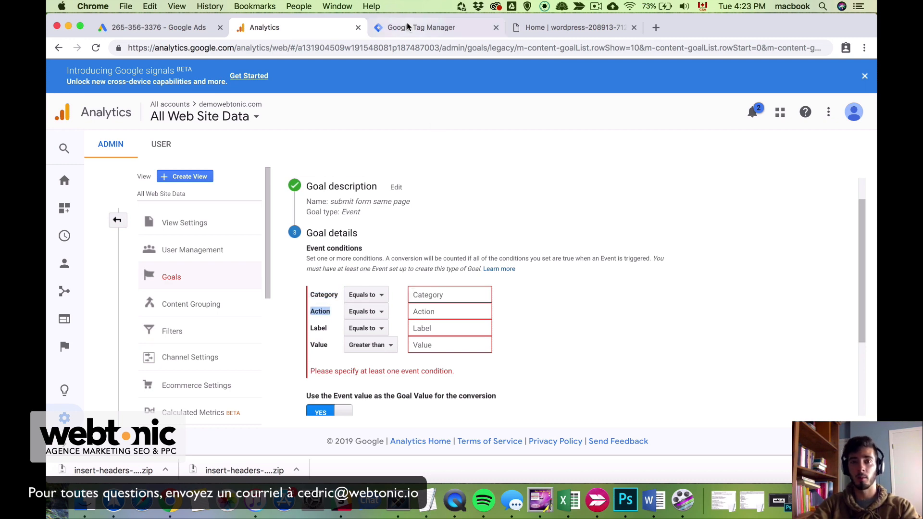
Enter event conditions Category 'lead' and Action 'soumettre', checking against the Tag Manager tags
{"action": "left_click", "coordinate": [410, 27]}
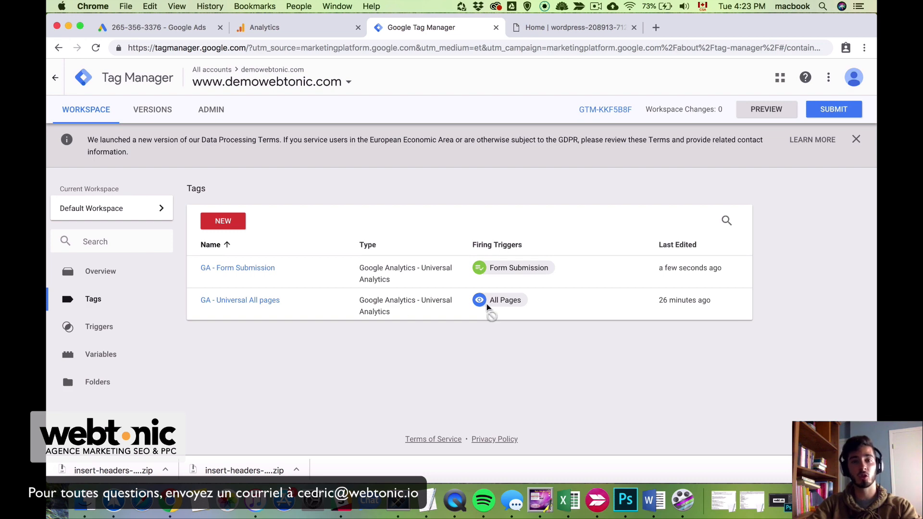
{"action": "left_click", "coordinate": [342, 29]}
{"action": "left_click", "coordinate": [424, 291]}
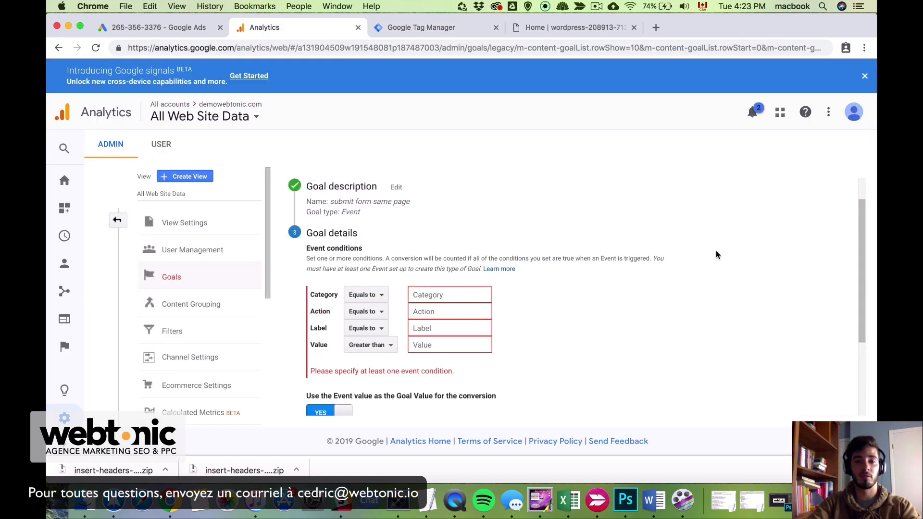
{"action": "type", "text": "lead"}
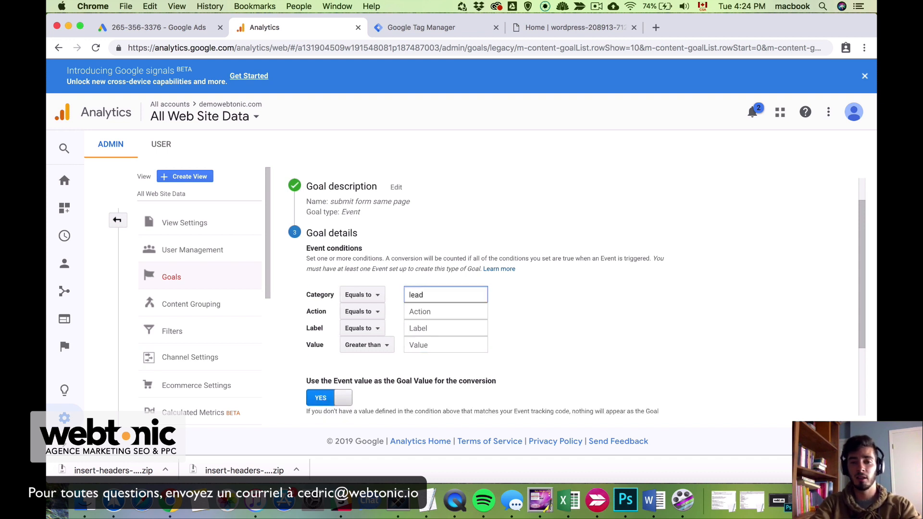
{"action": "key", "text": "Tab"}
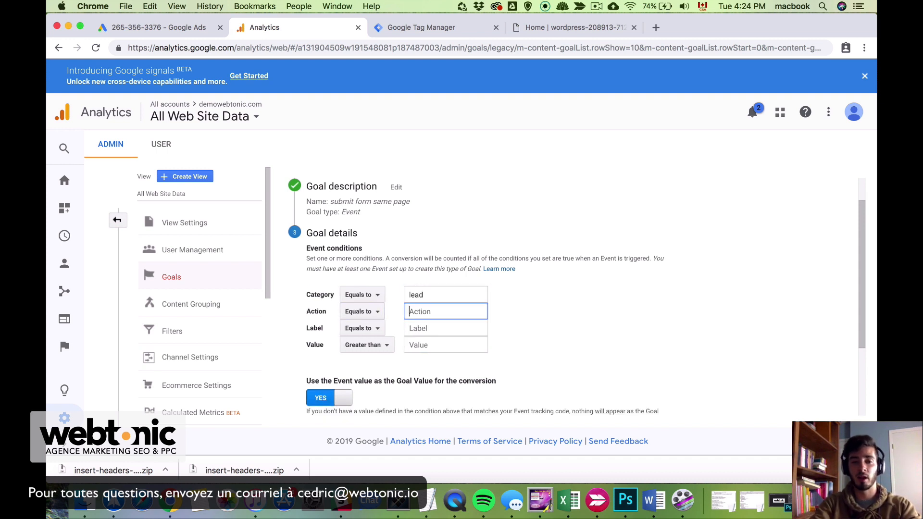
{"action": "type", "text": "soumettre"}
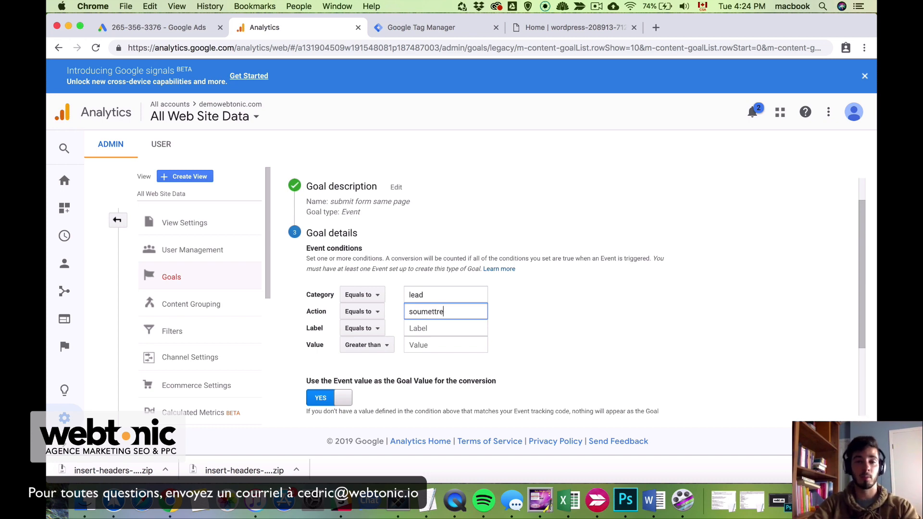
{"action": "left_click", "coordinate": [422, 29]}
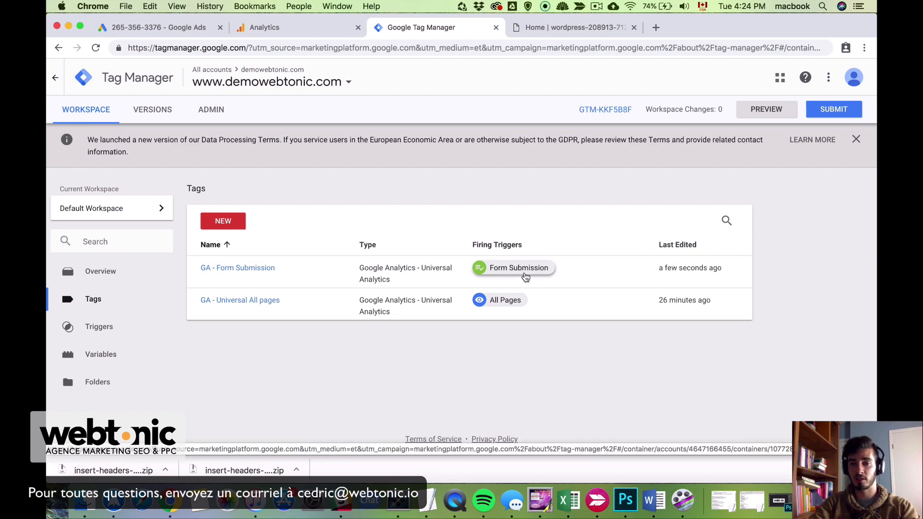
Open the Form Submission trigger and GA - Form Submission tag to confirm lead/soumettre values
{"action": "left_click", "coordinate": [546, 275]}
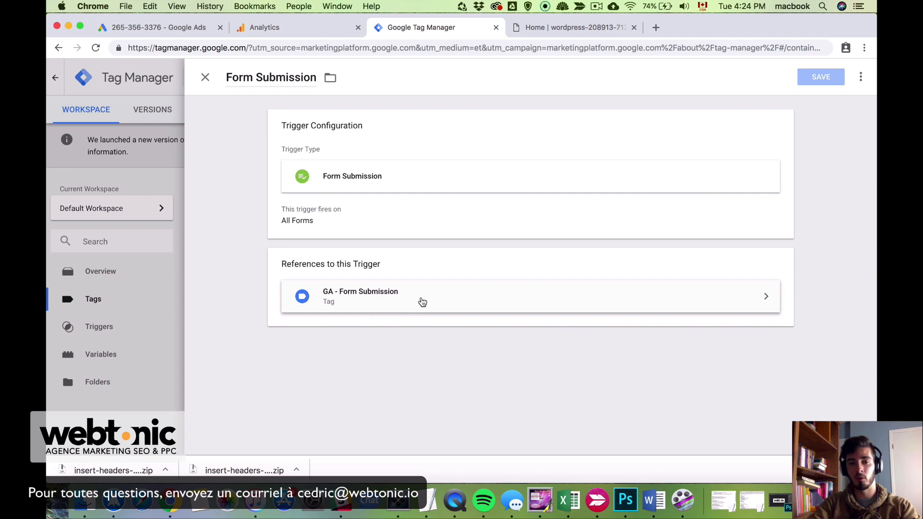
{"action": "left_click", "coordinate": [422, 302]}
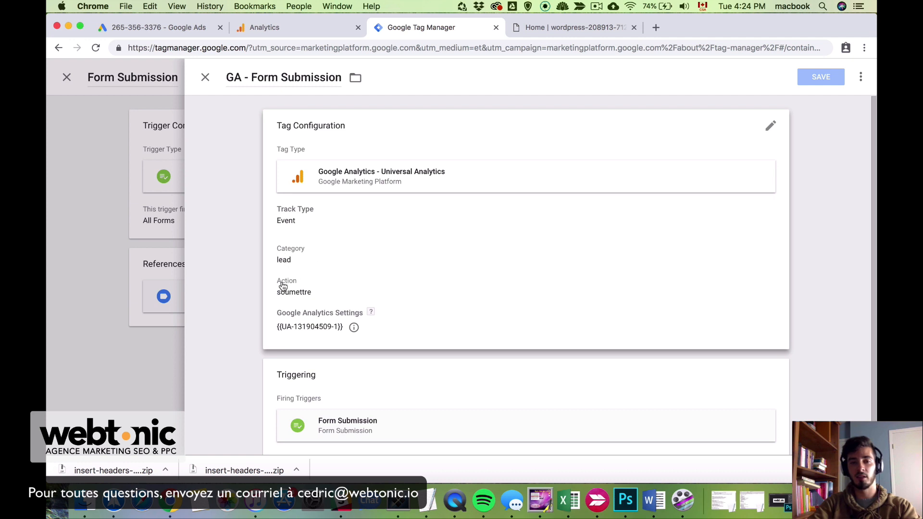
{"action": "left_click", "coordinate": [278, 30]}
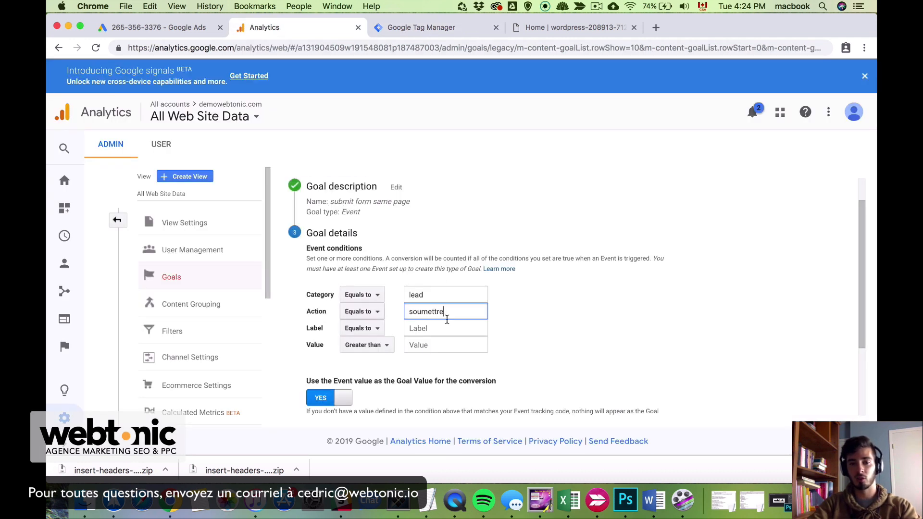
Save the 'submit form same page' event goal and view Real-Time > Conversions
{"action": "scroll", "coordinate": [548, 381], "scroll_direction": "down", "scroll_amount": 2}
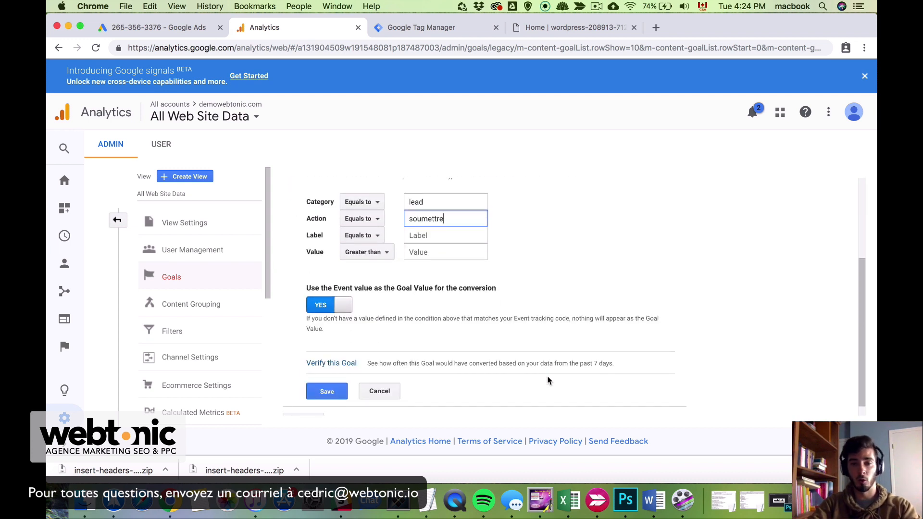
{"action": "scroll", "coordinate": [433, 382], "scroll_direction": "down", "scroll_amount": 1}
{"action": "left_click", "coordinate": [329, 380]}
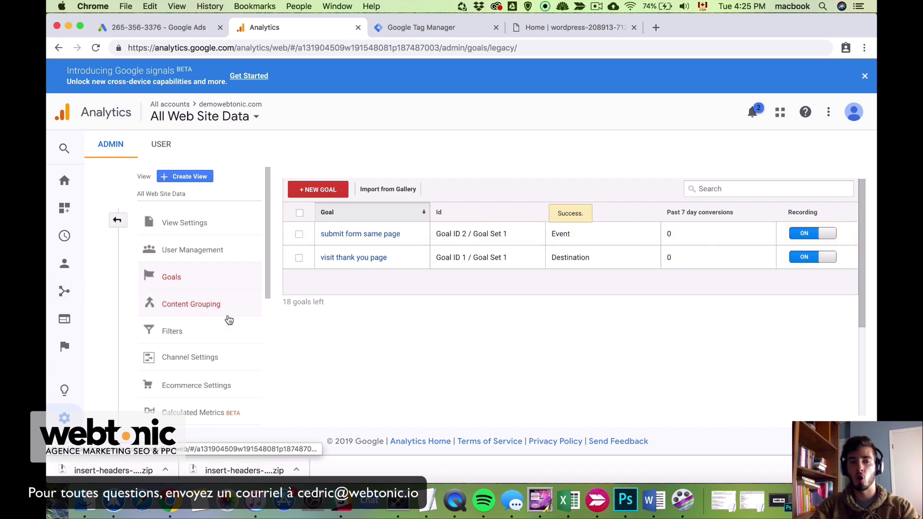
{"action": "left_click", "coordinate": [62, 237]}
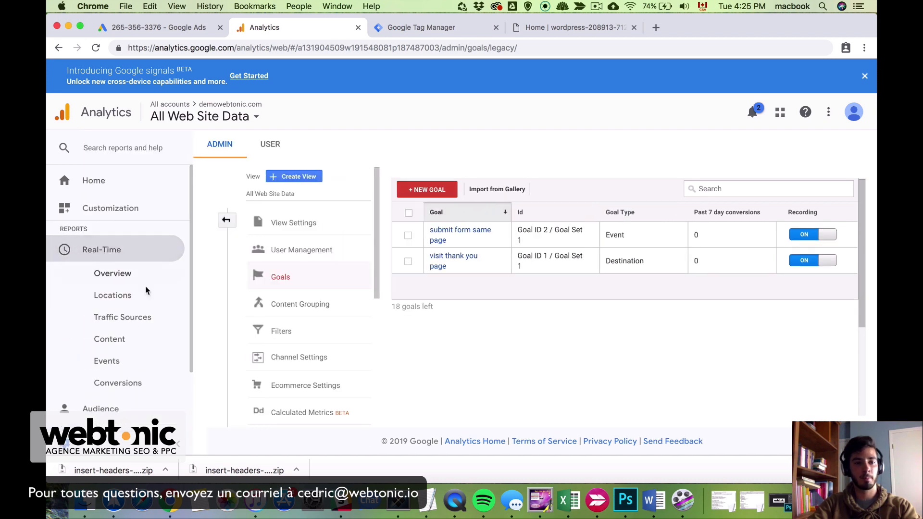
{"action": "left_click", "coordinate": [119, 383]}
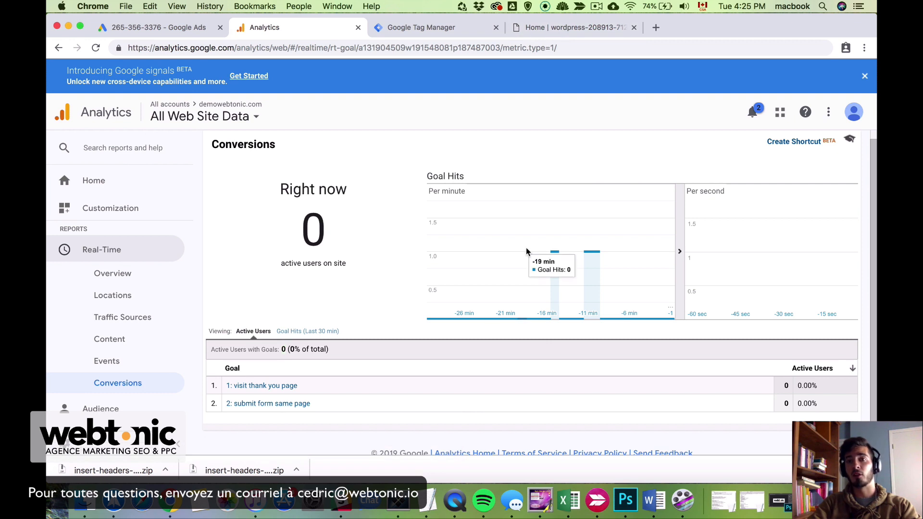
On the reloaded WordPress site, fill the contact form with a test name, e-mail and message
{"action": "left_click", "coordinate": [572, 24]}
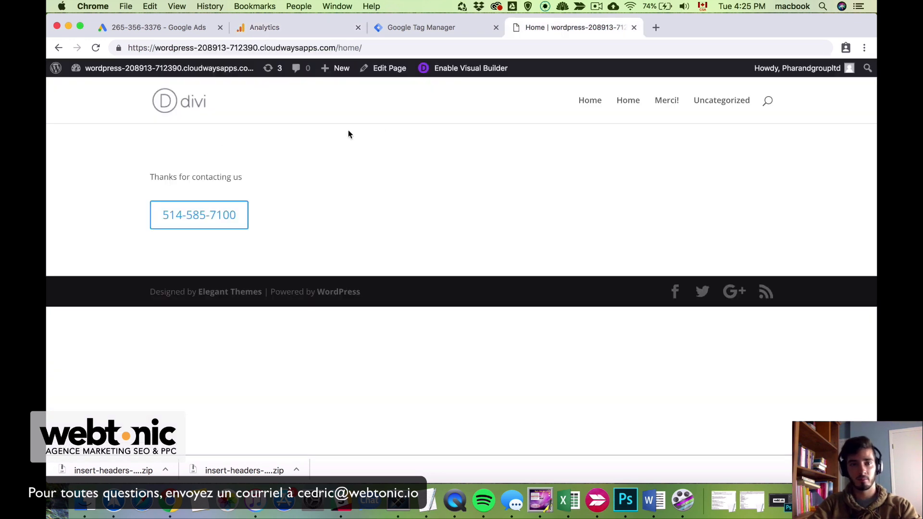
{"action": "left_click", "coordinate": [190, 96]}
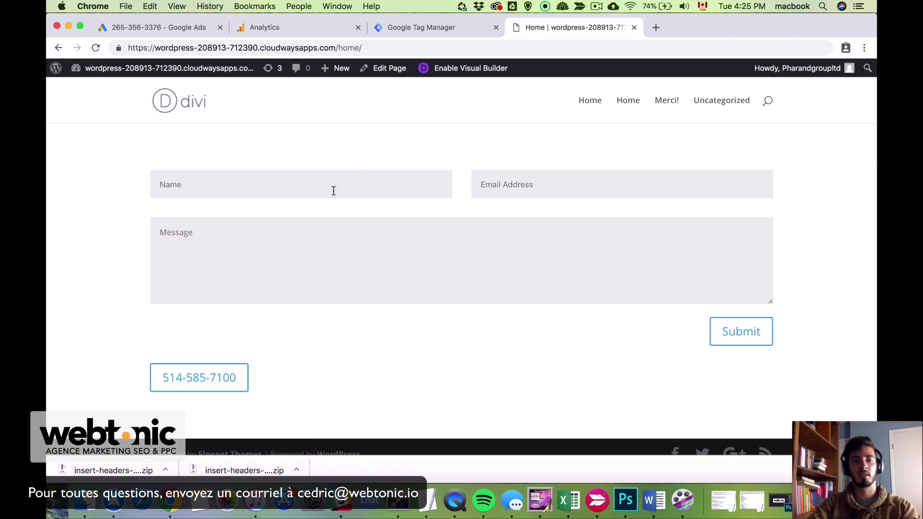
{"action": "type", "text": "tetetet"}
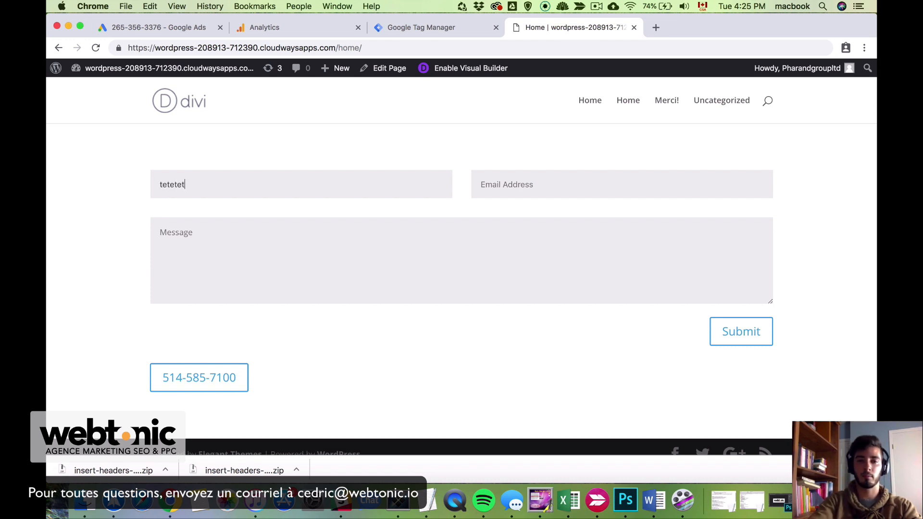
{"action": "key", "text": "Tab"}
{"action": "type", "text": "hdhdgh@gmail.com"}
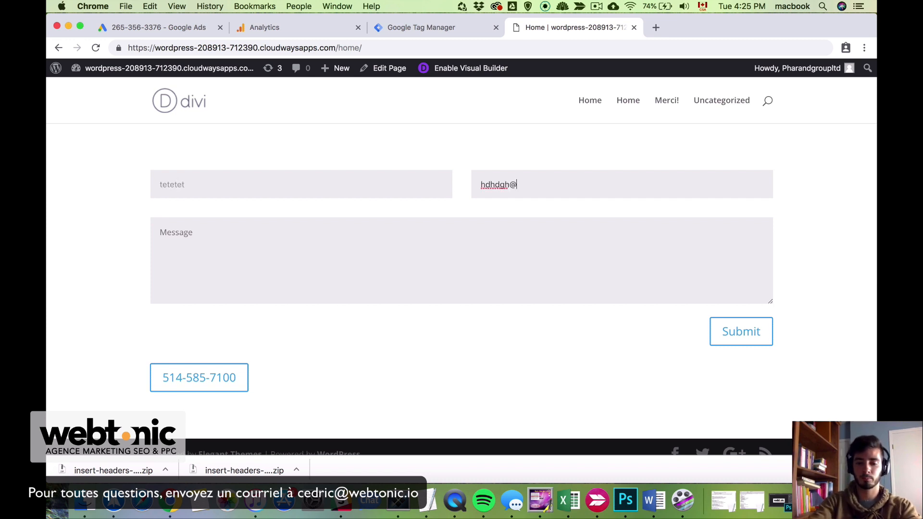
{"action": "key", "text": "Tab"}
{"action": "type", "text": "hjvdjhvhjdvhjvdhjd"}
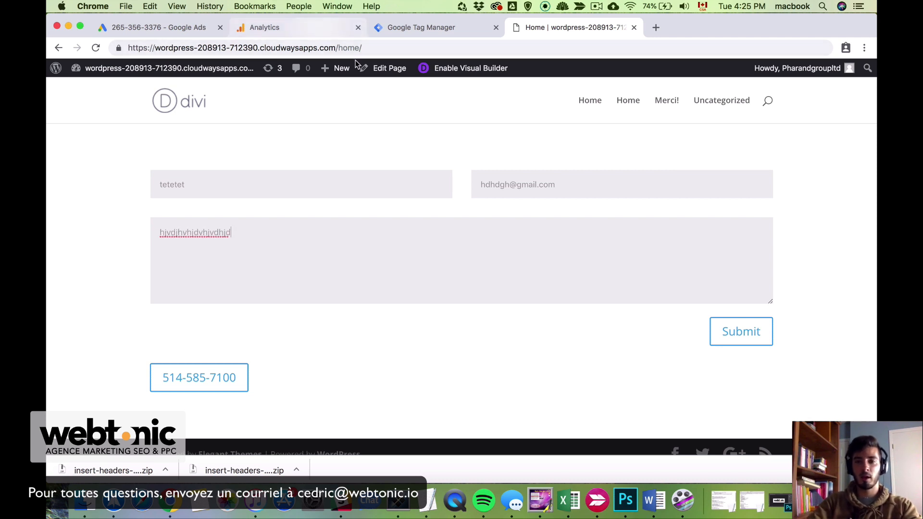
{"action": "left_click", "coordinate": [320, 28]}
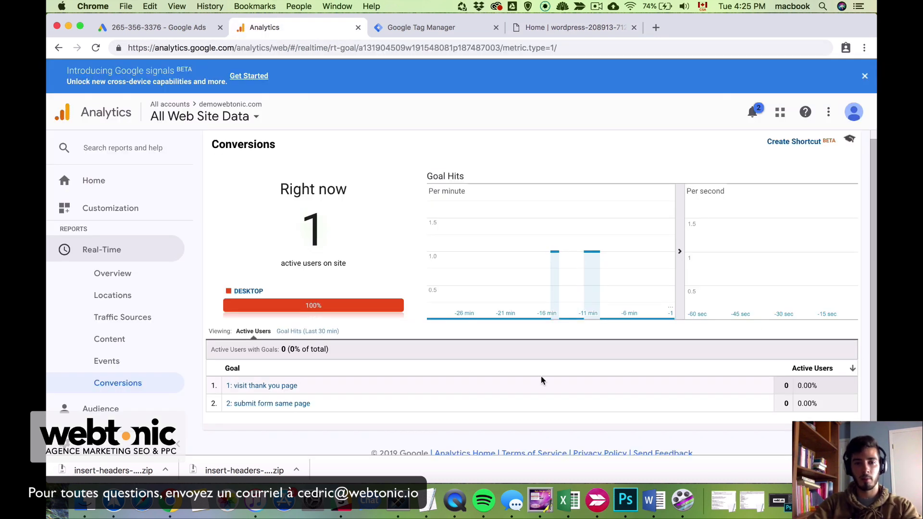
Check that Real-Time Conversions shows one active user but both goals still at 0
{"action": "scroll", "coordinate": [541, 380], "scroll_direction": "down", "scroll_amount": 1}
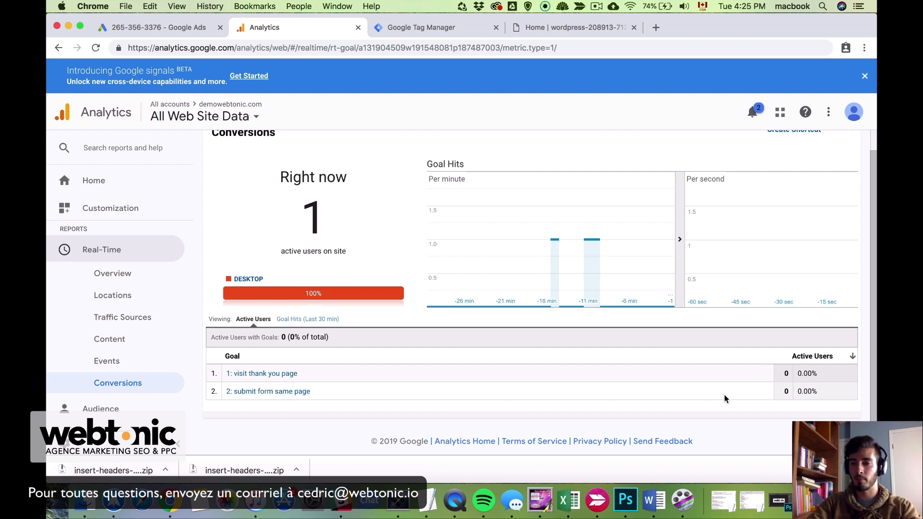
{"action": "left_click_drag", "start_coordinate": [784, 394], "coordinate": [784, 391]}
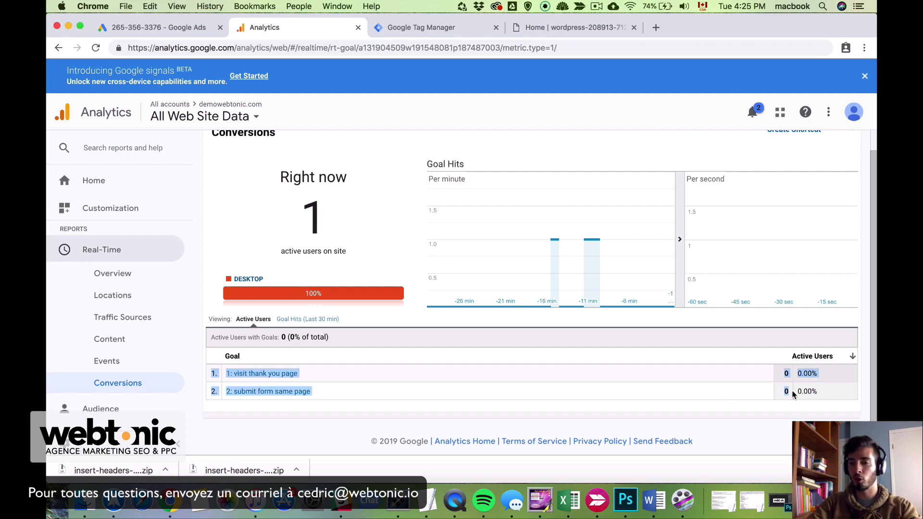
{"action": "left_click", "coordinate": [744, 332]}
Submit the filled test contact form and confirm the 'Thanks for contacting us' message appears
{"action": "left_click", "coordinate": [544, 30]}
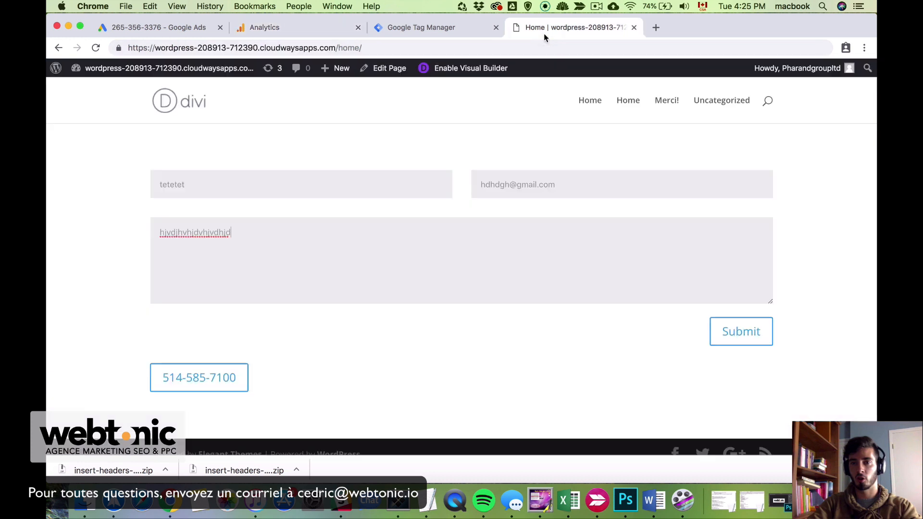
{"action": "left_click", "coordinate": [744, 333]}
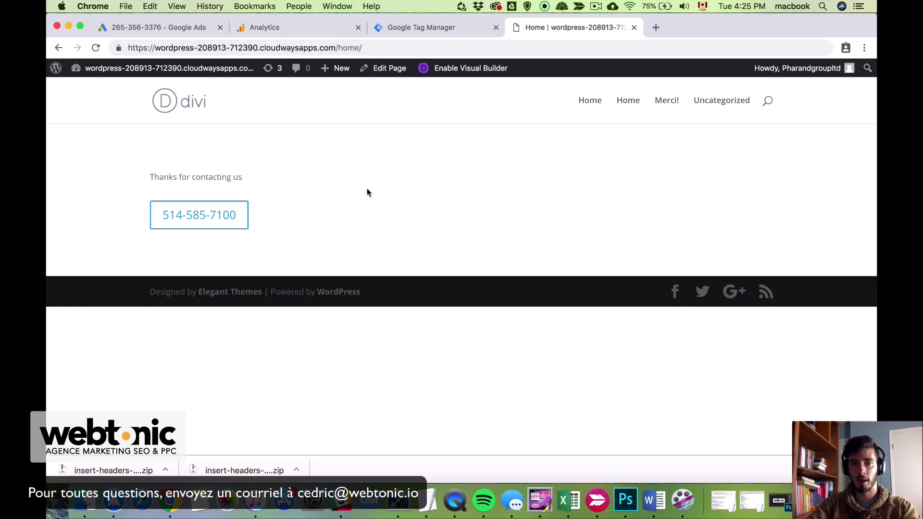
{"action": "left_click_drag", "start_coordinate": [262, 182], "coordinate": [159, 178]}
{"action": "left_click", "coordinate": [299, 182]}
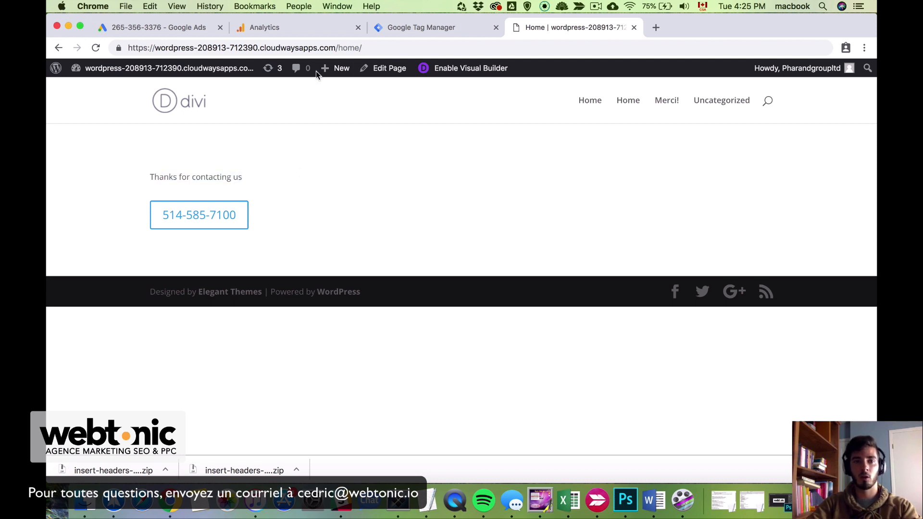
{"action": "left_click", "coordinate": [283, 28]}
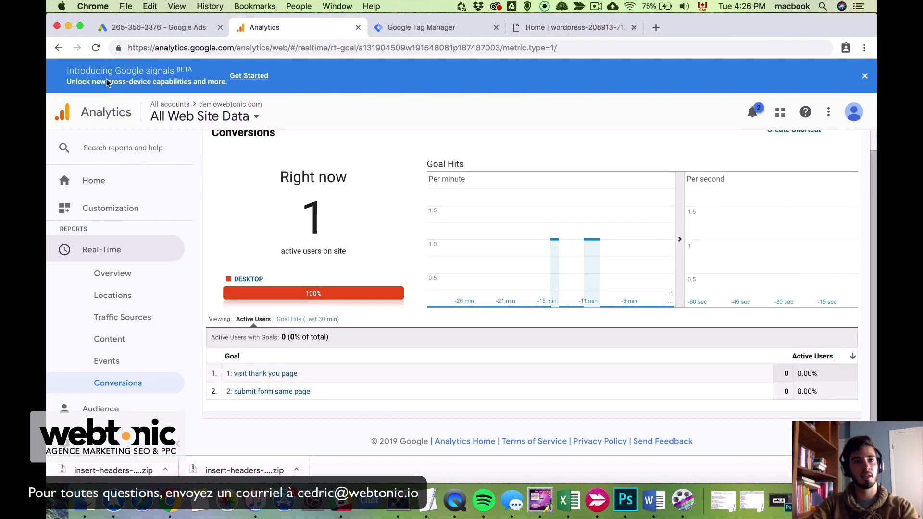
Reload the report and confirm 'submit form same page' shows 1 active user, 100% of total
{"action": "left_click", "coordinate": [95, 49]}
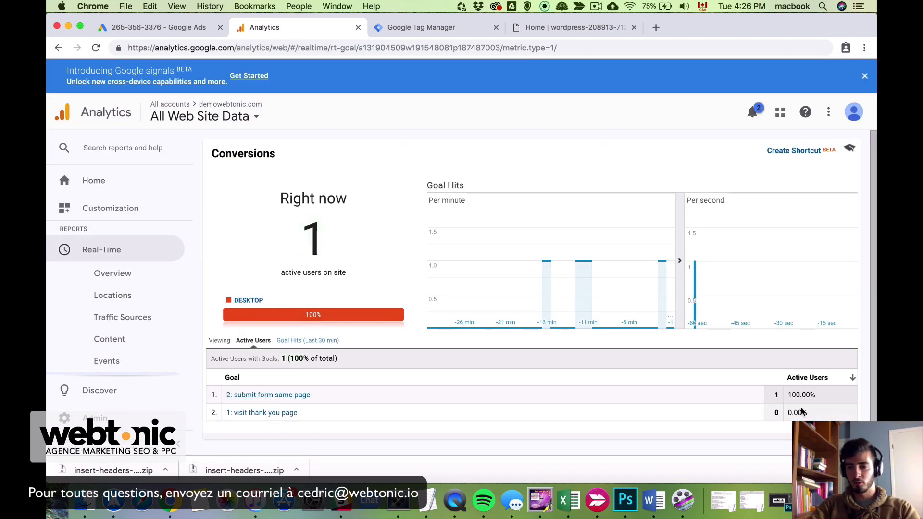
{"action": "double_click", "coordinate": [776, 395]}
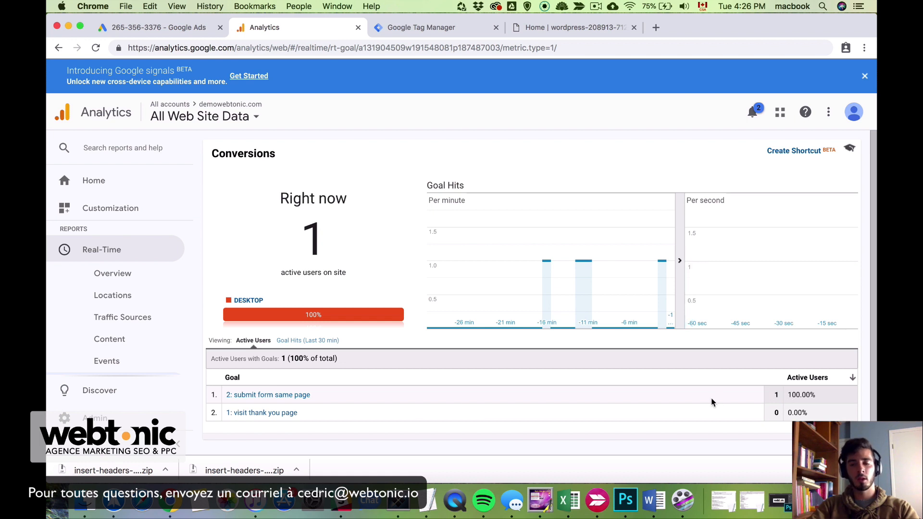
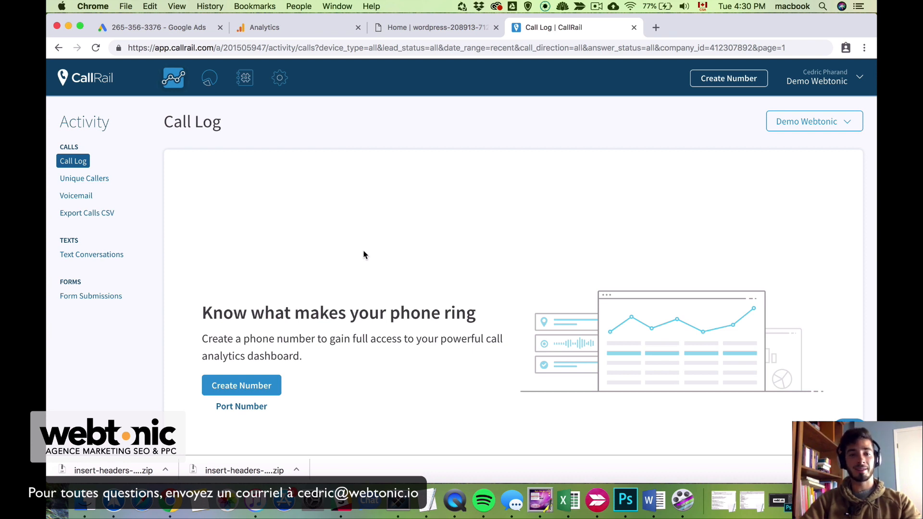
Start a new website tracking number in CallRail and choose to track visitor activity
{"action": "left_click", "coordinate": [262, 392]}
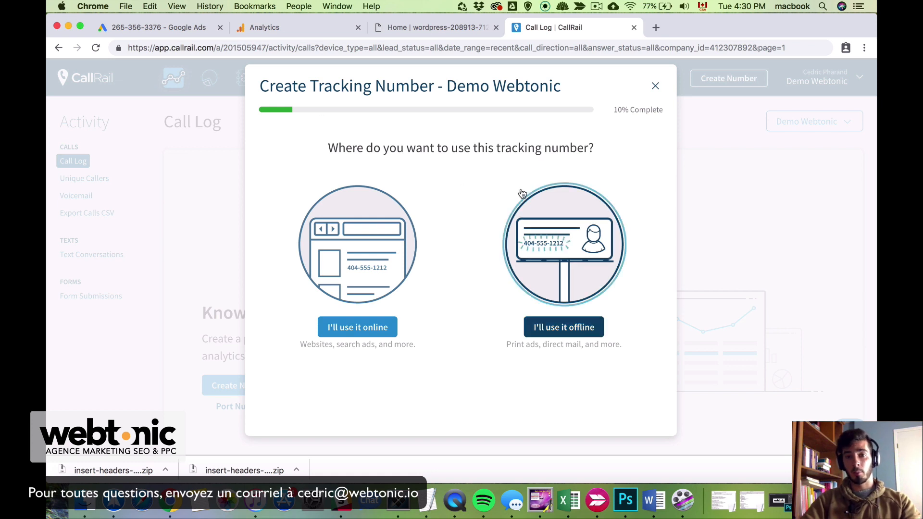
{"action": "left_click", "coordinate": [375, 261]}
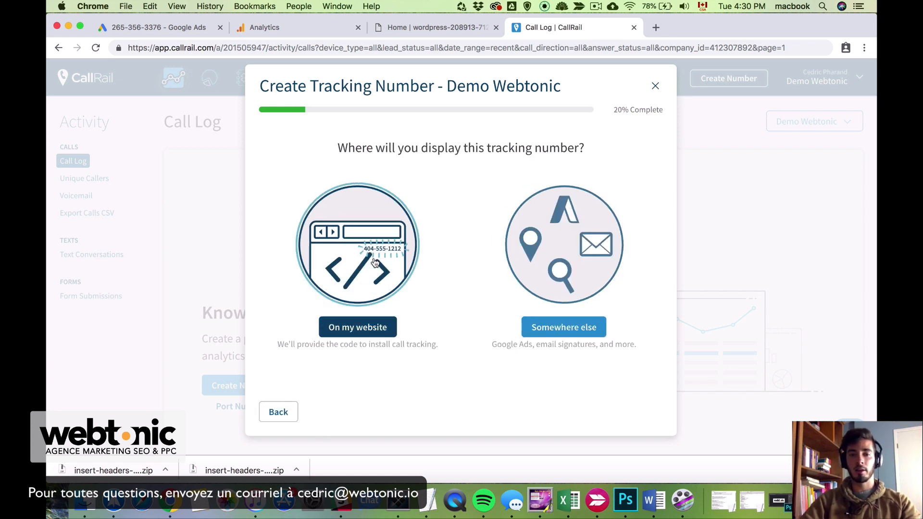
{"action": "left_click", "coordinate": [403, 267]}
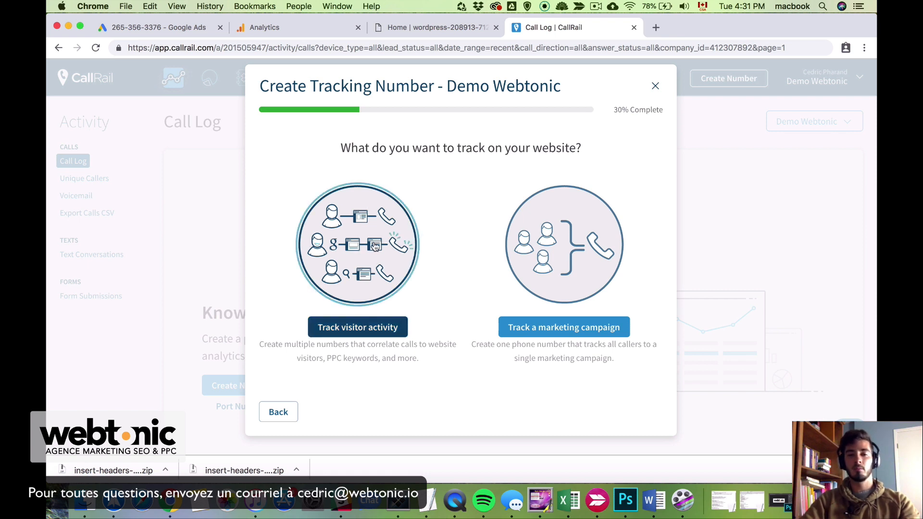
{"action": "left_click", "coordinate": [375, 246]}
Name the pool 'Google Adwords General', set pool size 4, and enter the business forwarding number
{"action": "left_click", "coordinate": [314, 193]}
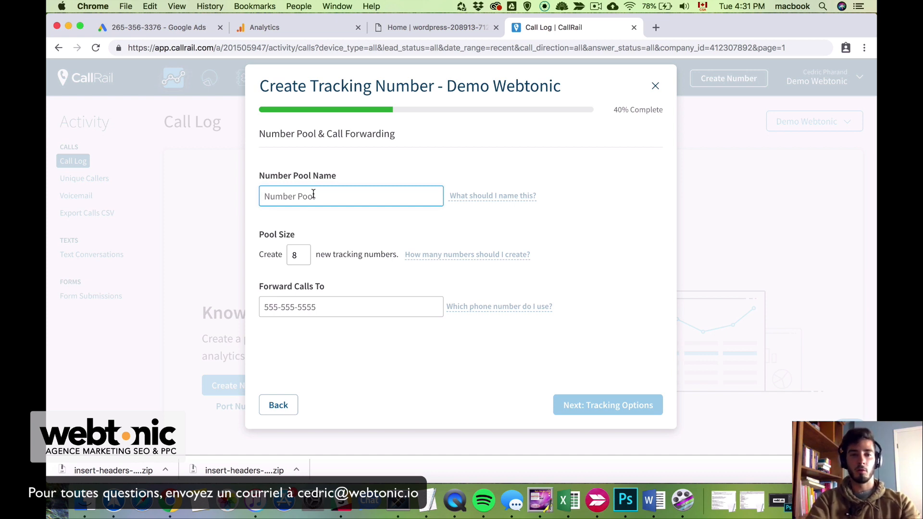
{"action": "type", "text": "Google "}
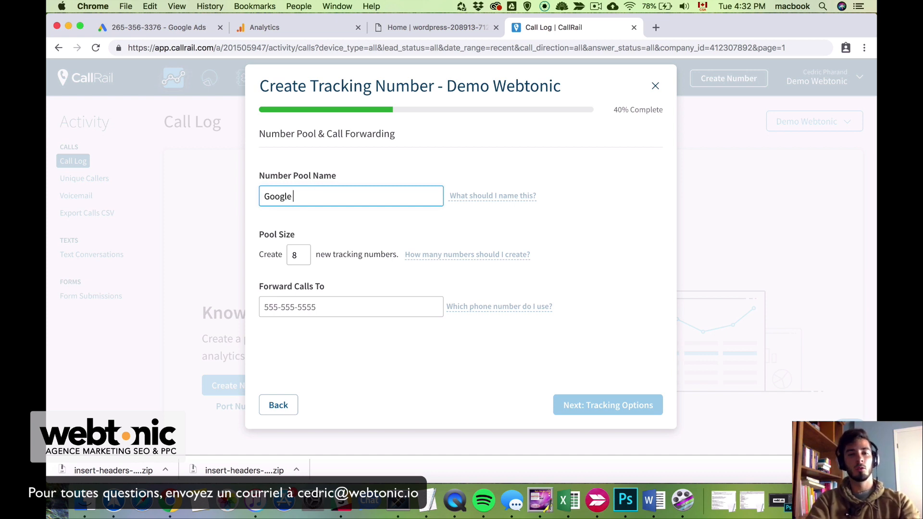
{"action": "type", "text": "Adwords"}
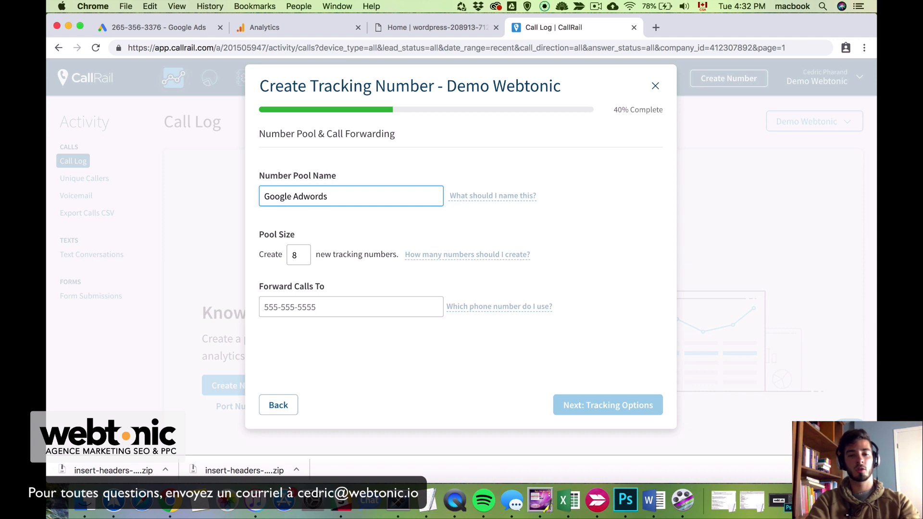
{"action": "type", "text": " General"}
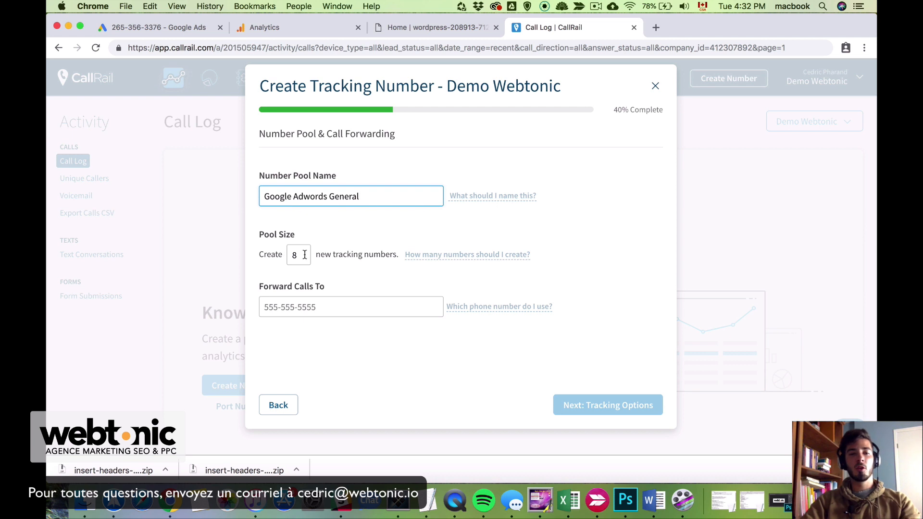
{"action": "key", "text": "Tab"}
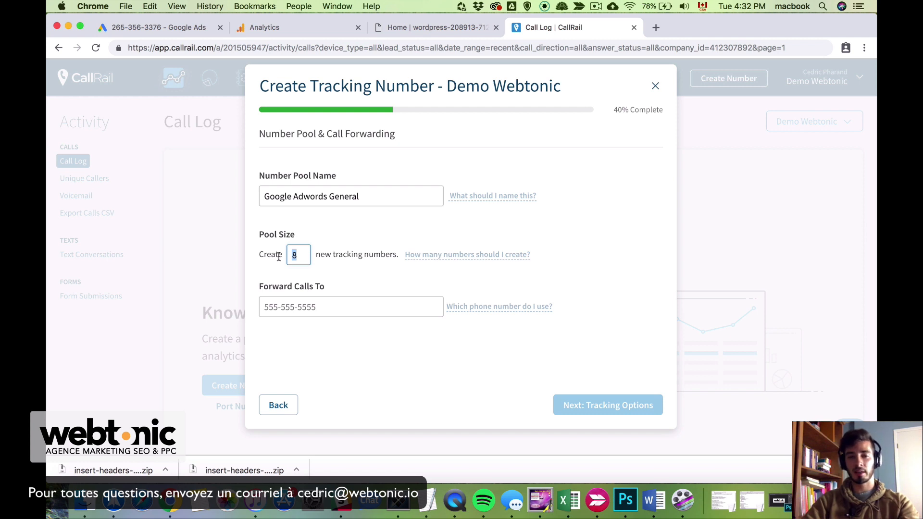
{"action": "type", "text": "4"}
{"action": "left_click", "coordinate": [302, 304]}
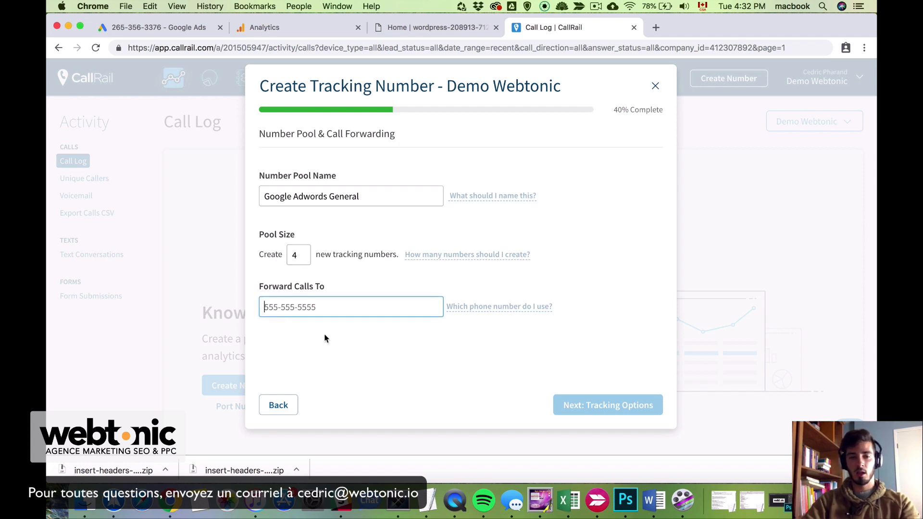
{"action": "type", "text": "514-"}
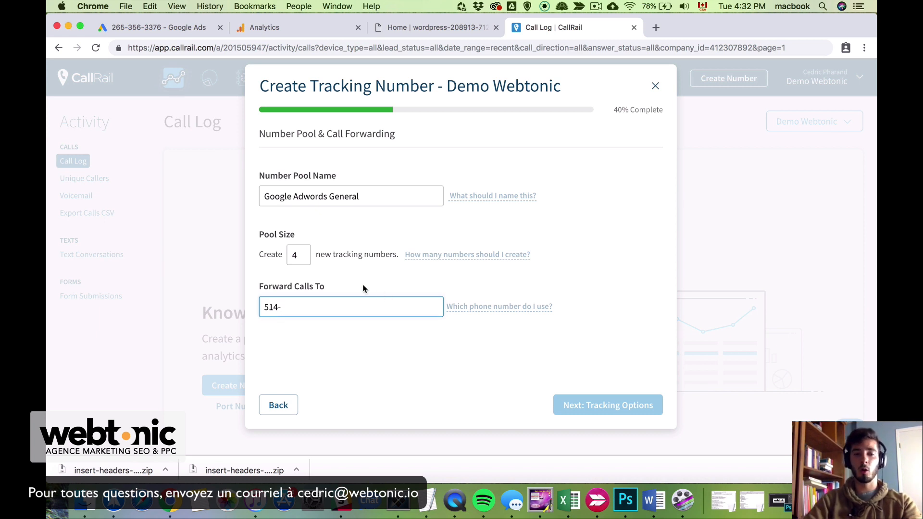
{"action": "type", "text": "777"}
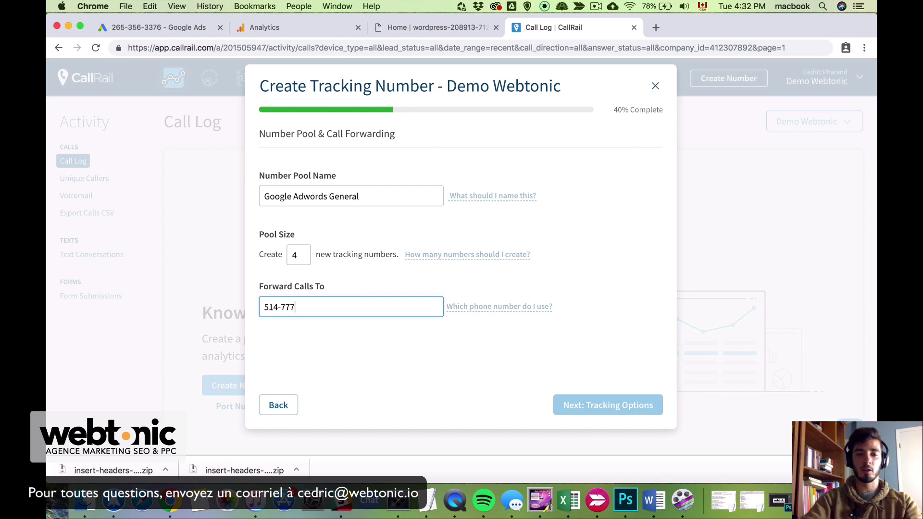
{"action": "type", "text": "-7777"}
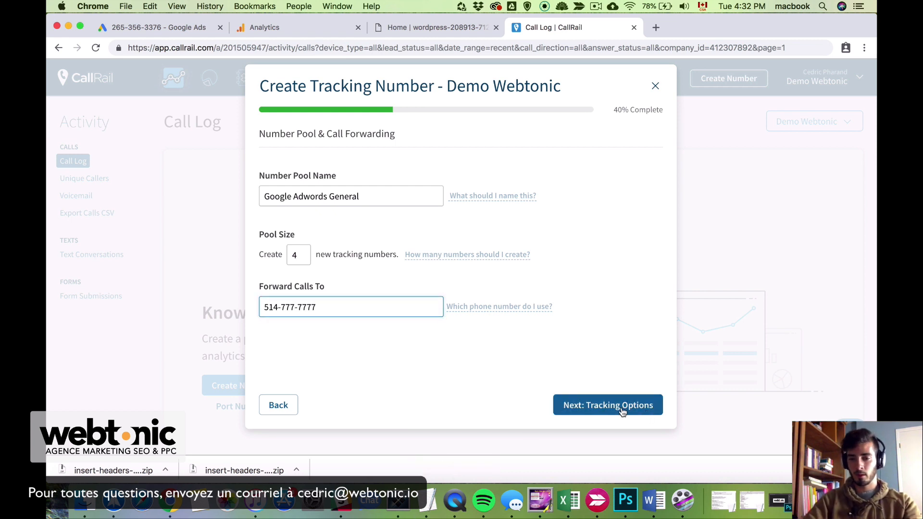
{"action": "left_click", "coordinate": [621, 406]}
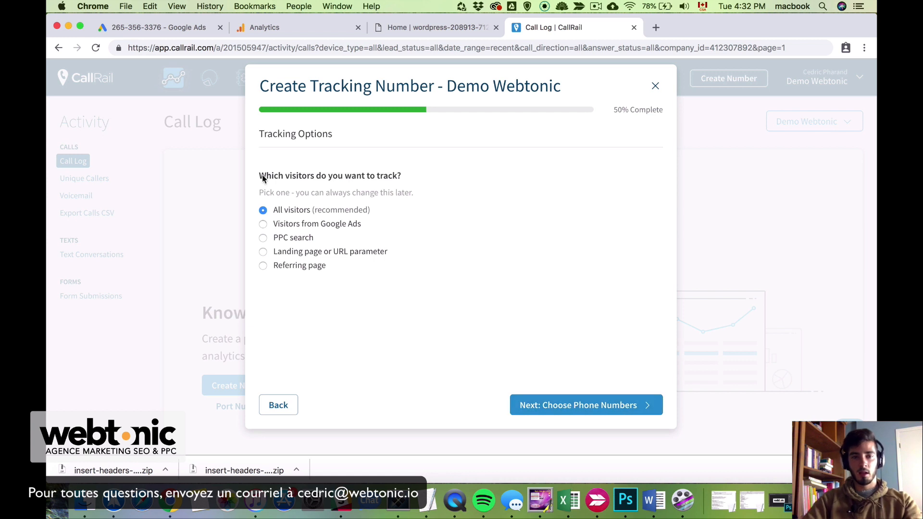
Compare the Google Ads and PPC visitor options, then keep All visitors selected
{"action": "left_click_drag", "start_coordinate": [260, 176], "coordinate": [365, 179]}
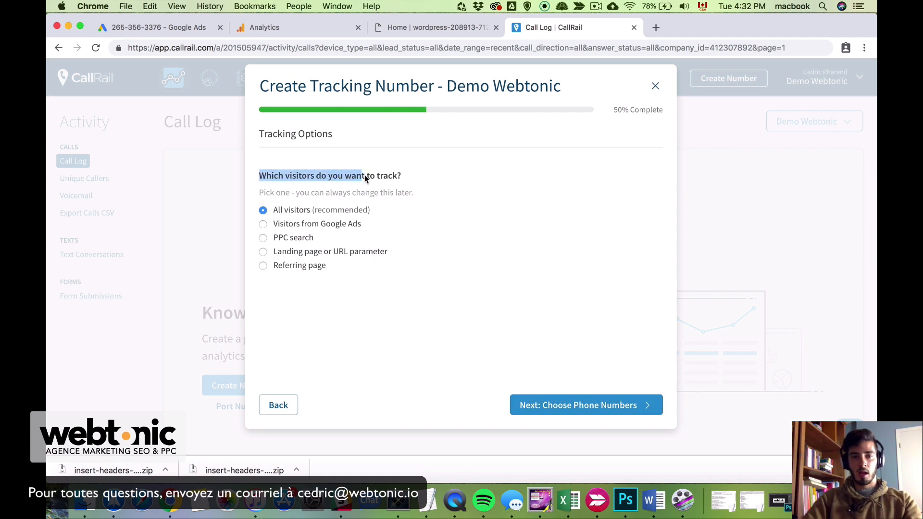
{"action": "left_click", "coordinate": [413, 172]}
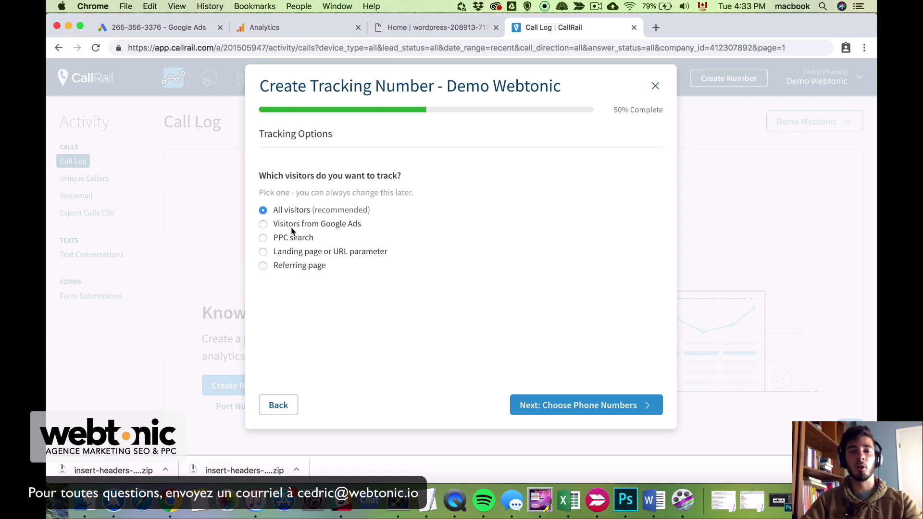
{"action": "left_click", "coordinate": [292, 232]}
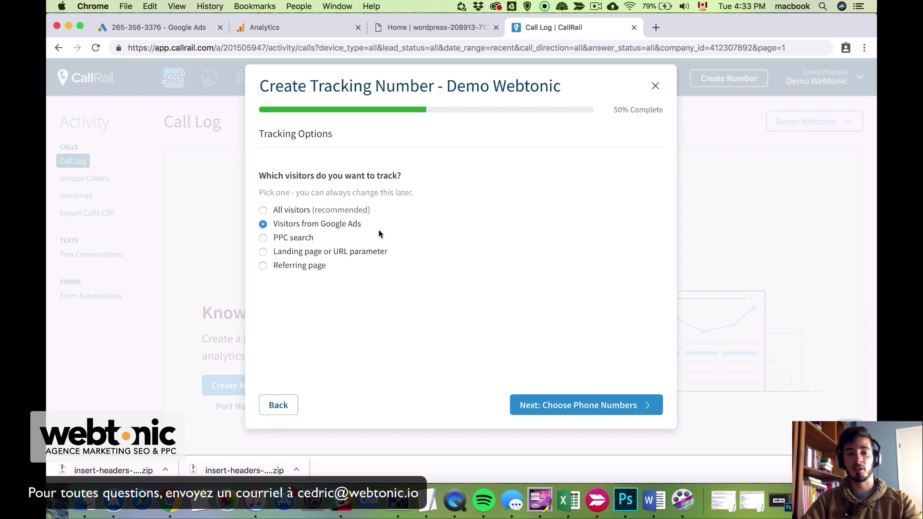
{"action": "left_click", "coordinate": [290, 237]}
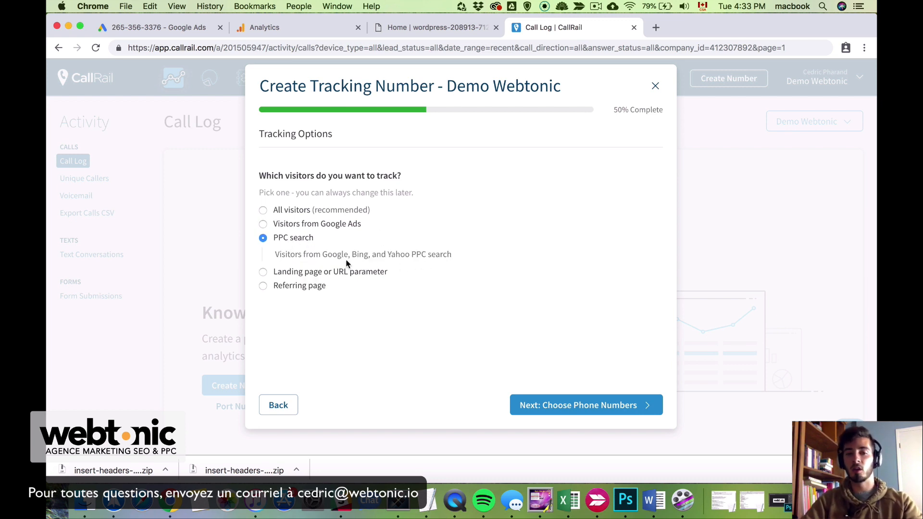
{"action": "left_click", "coordinate": [281, 213]}
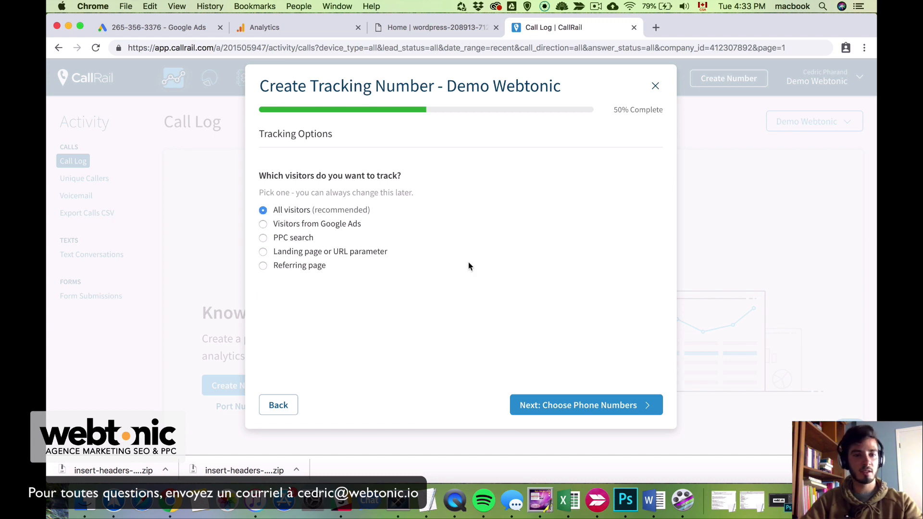
{"action": "left_click", "coordinate": [618, 409]}
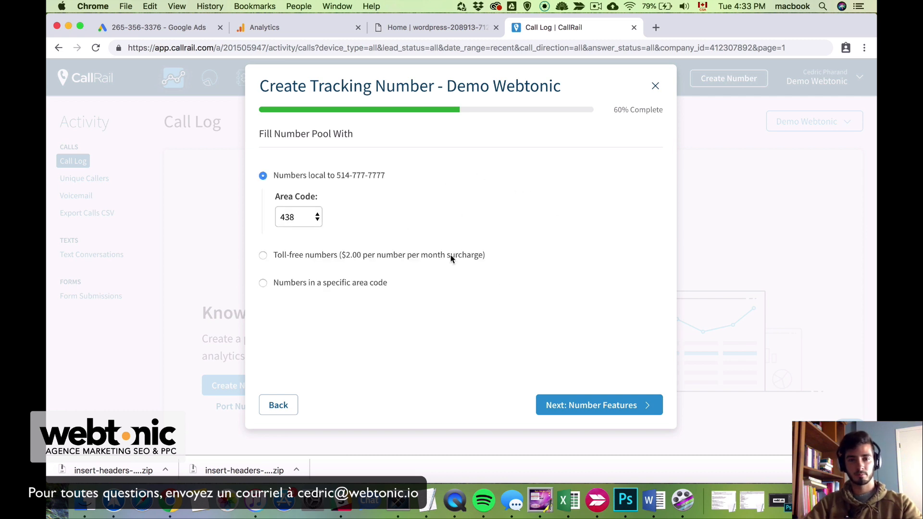
Switch the pool's local numbers from area code 438 to 514
{"action": "left_click", "coordinate": [308, 218]}
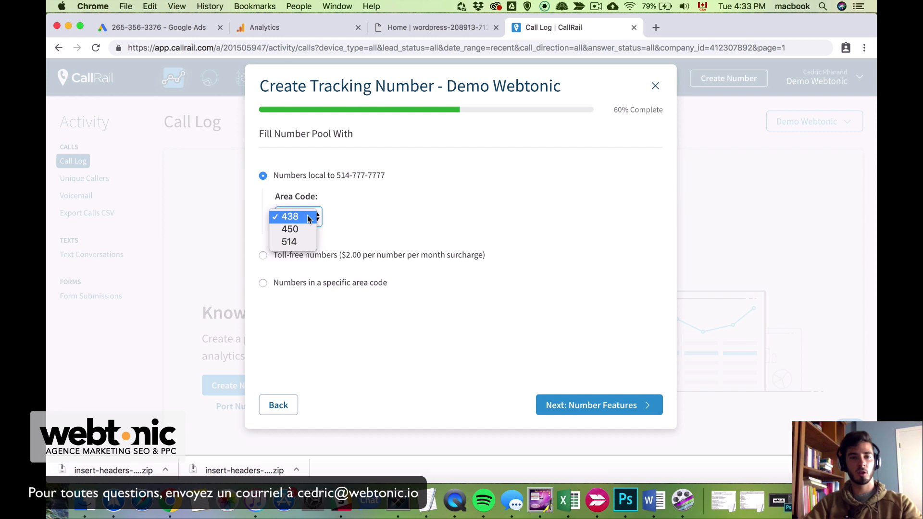
{"action": "left_click", "coordinate": [308, 242]}
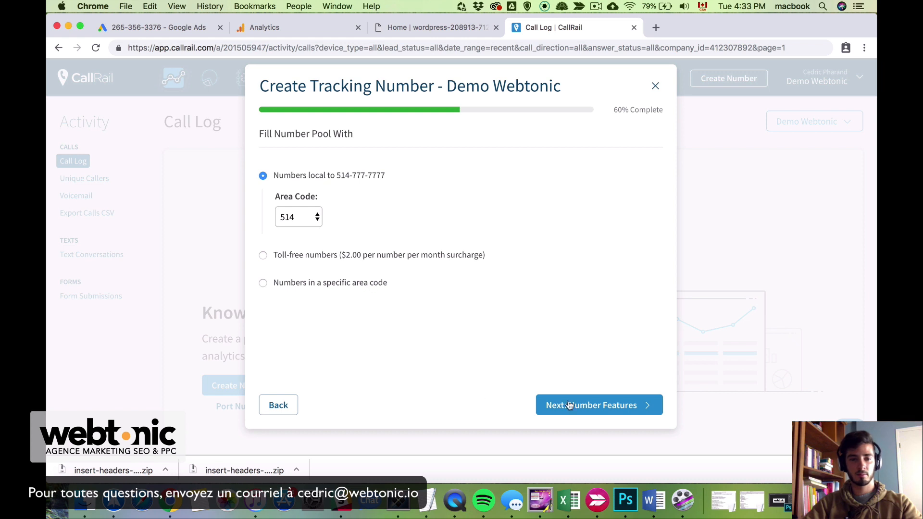
{"action": "left_click", "coordinate": [633, 411]}
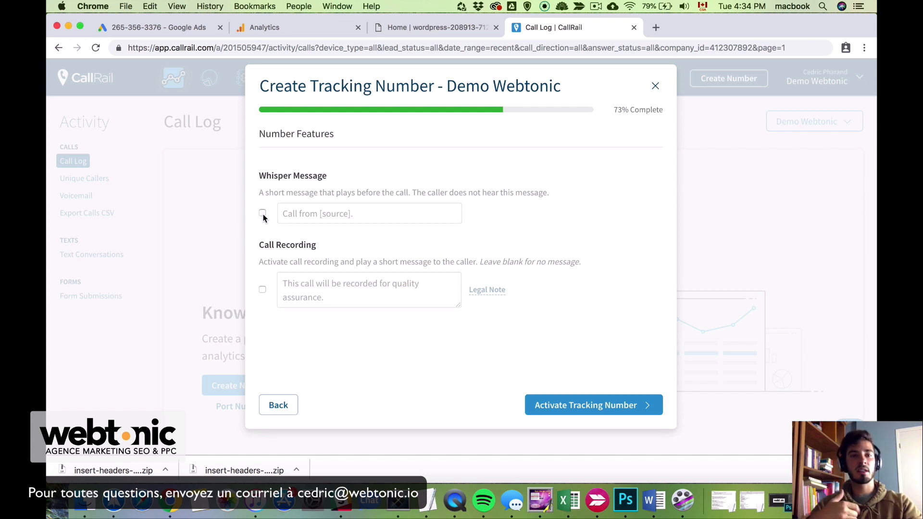
Enable the whisper message 'Appel marketing', activate the four-number pool, and finish the wizard
{"action": "left_click", "coordinate": [262, 213]}
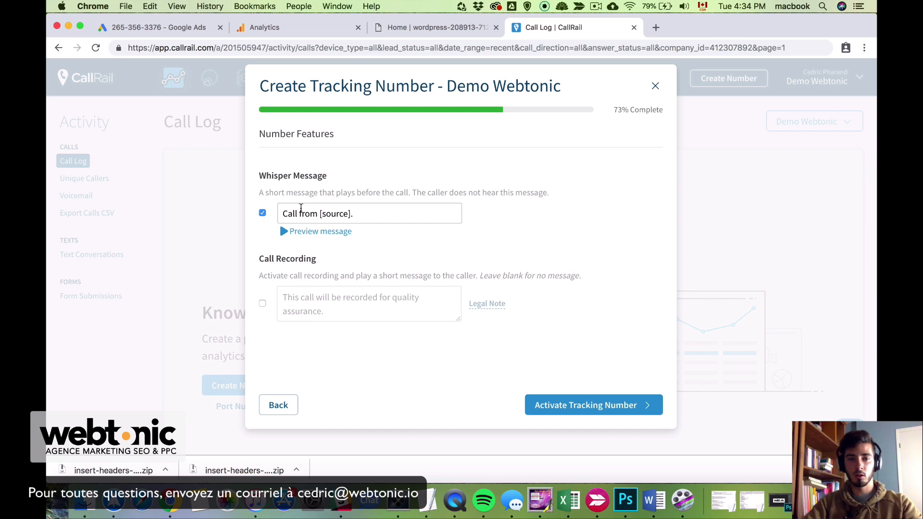
{"action": "left_click_drag", "start_coordinate": [367, 215], "coordinate": [282, 216]}
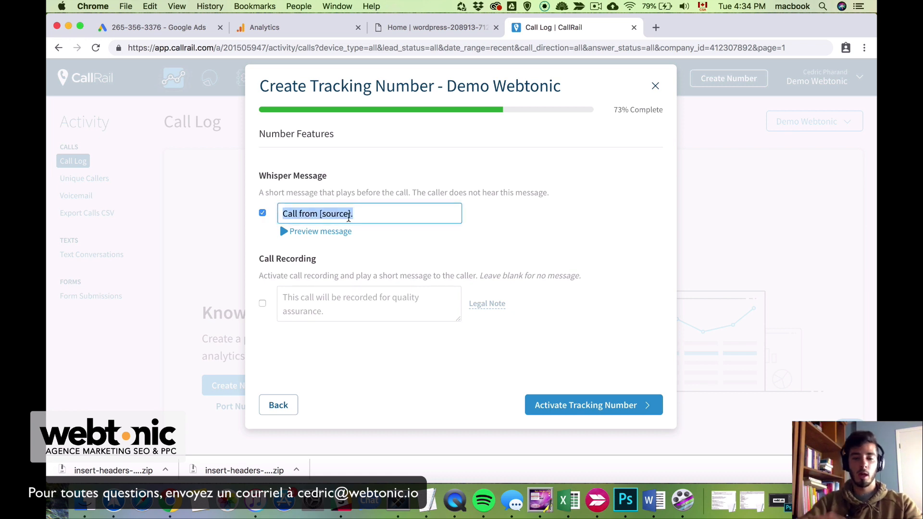
{"action": "type", "text": "Appel marketing"}
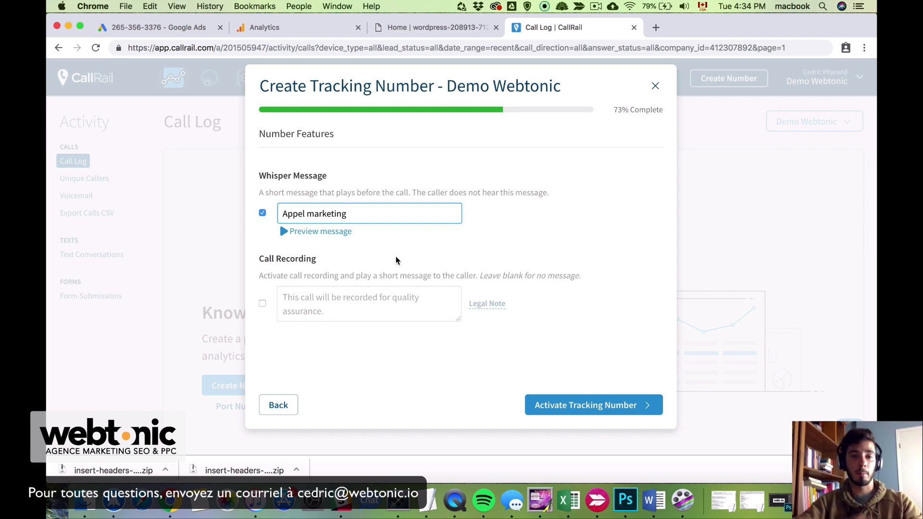
{"action": "left_click", "coordinate": [286, 305]}
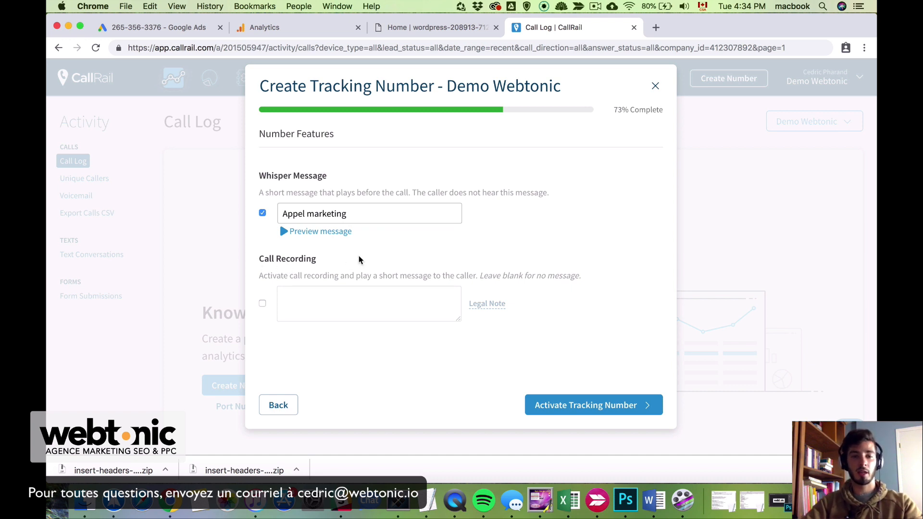
{"action": "left_click", "coordinate": [628, 409]}
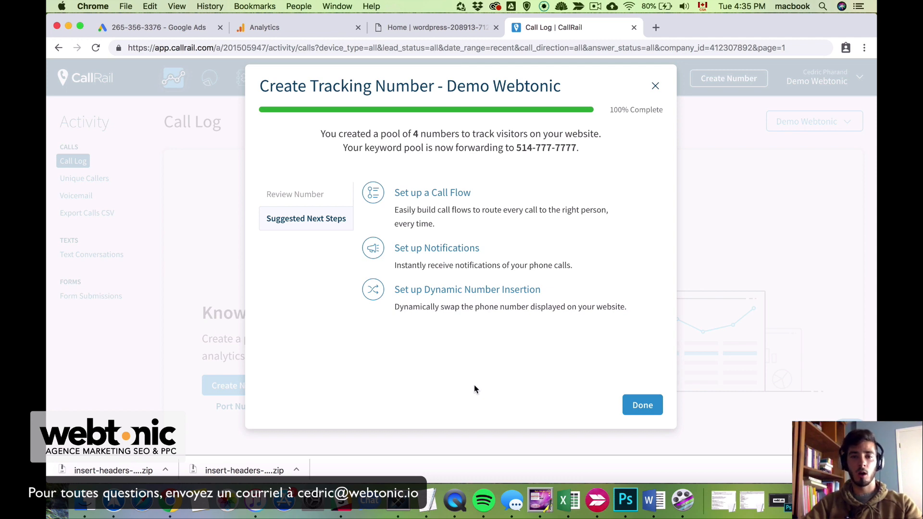
{"action": "left_click", "coordinate": [643, 406]}
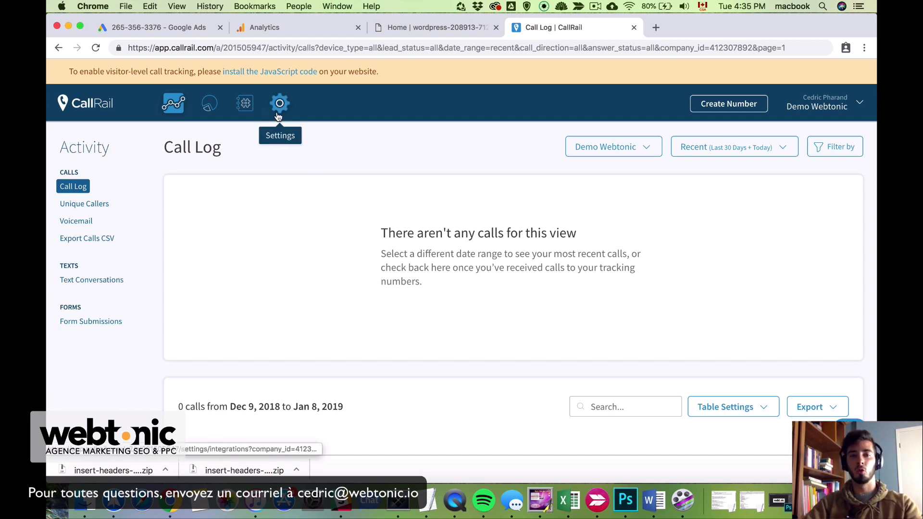
Start a Google Analytics integration in Settings for demowebtonic.com
{"action": "left_click", "coordinate": [278, 116]}
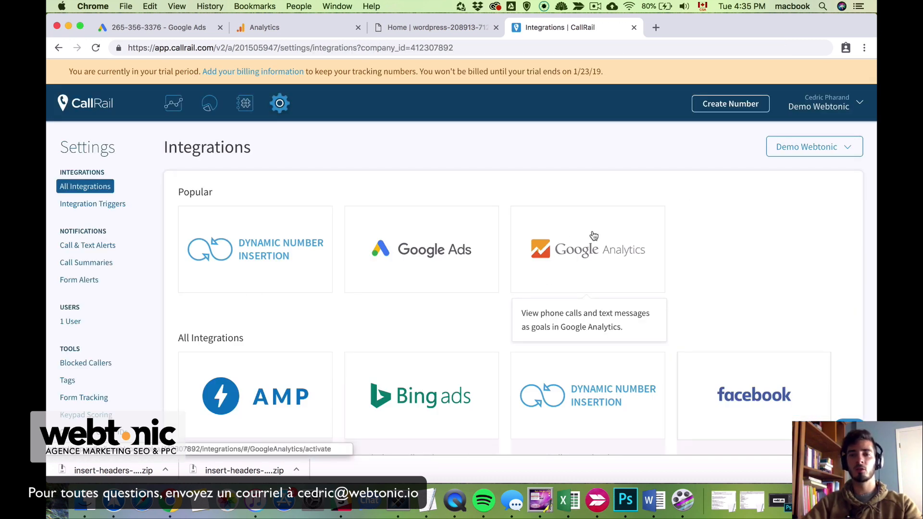
{"action": "left_click", "coordinate": [594, 254]}
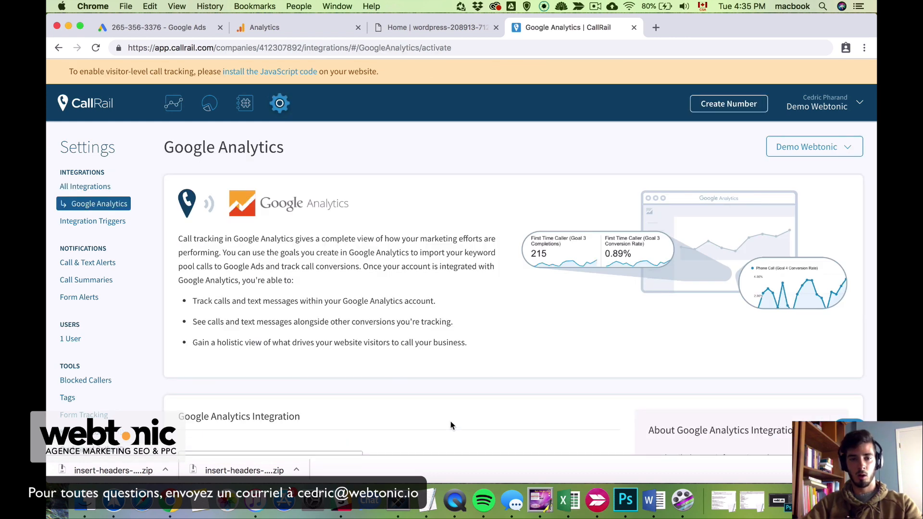
{"action": "scroll", "coordinate": [451, 421], "scroll_direction": "down", "scroll_amount": 5}
{"action": "left_click", "coordinate": [283, 359]}
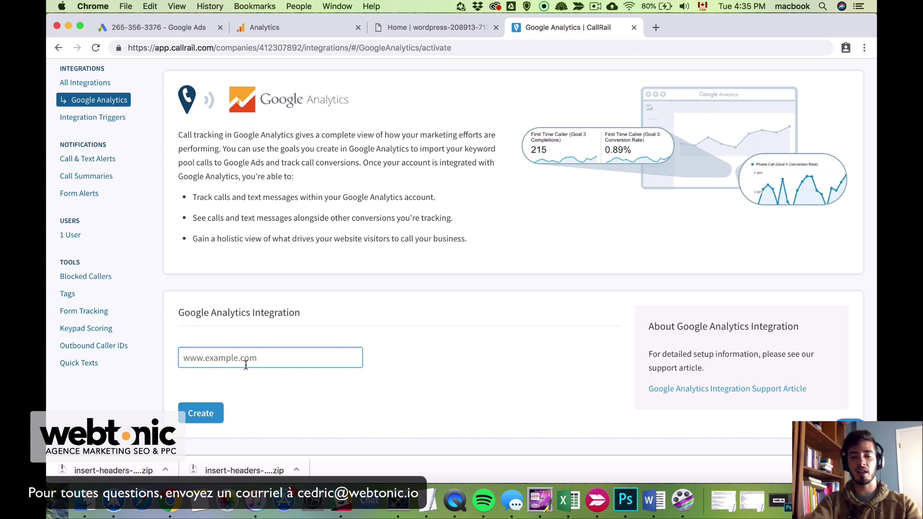
{"action": "type", "text": "demo"}
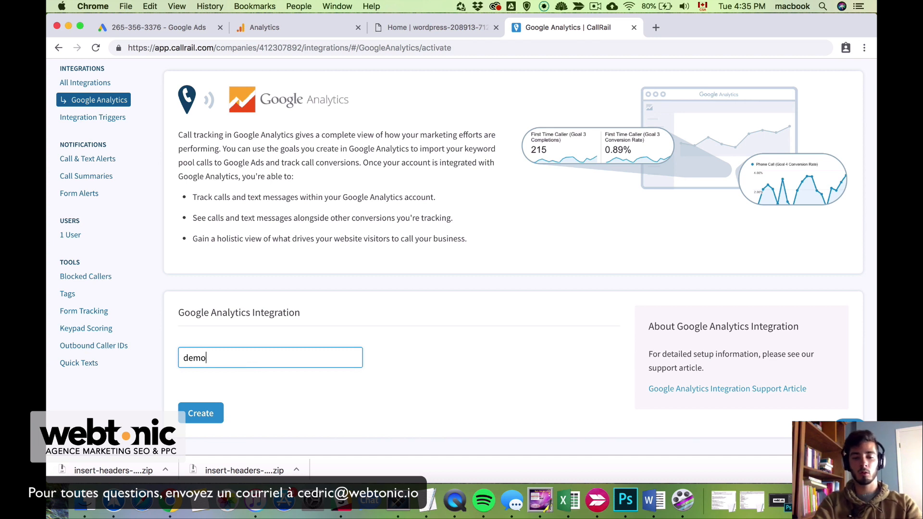
{"action": "type", "text": "webtonic.com"}
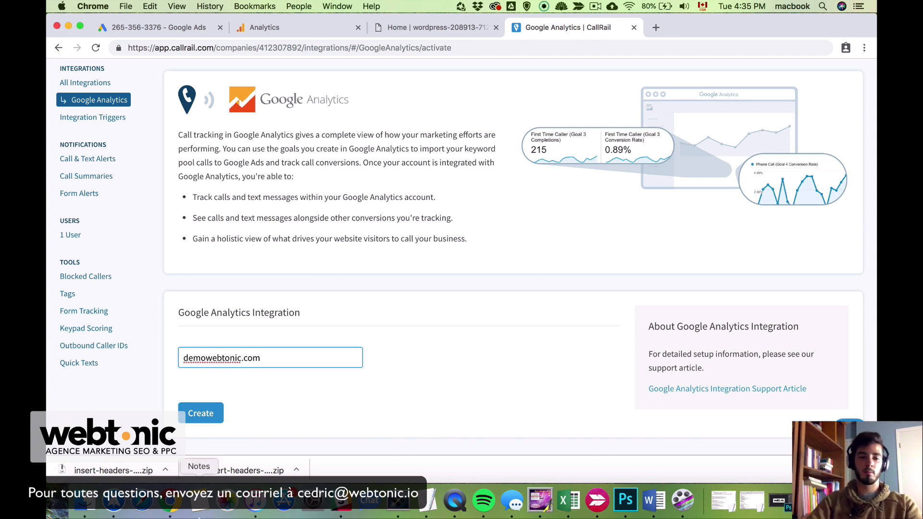
{"action": "left_click", "coordinate": [205, 413]}
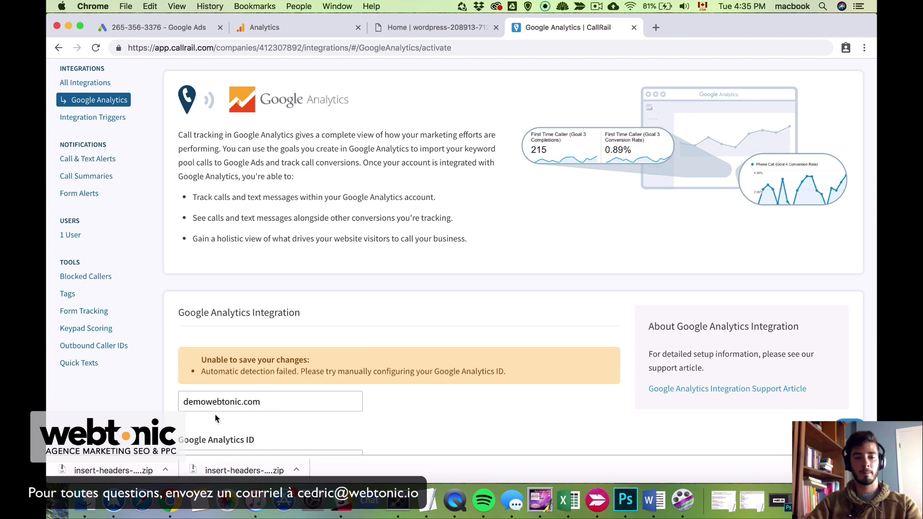
Locate the manual Google Analytics ID field after automatic detection fails
{"action": "scroll", "coordinate": [419, 363], "scroll_direction": "down", "scroll_amount": 4}
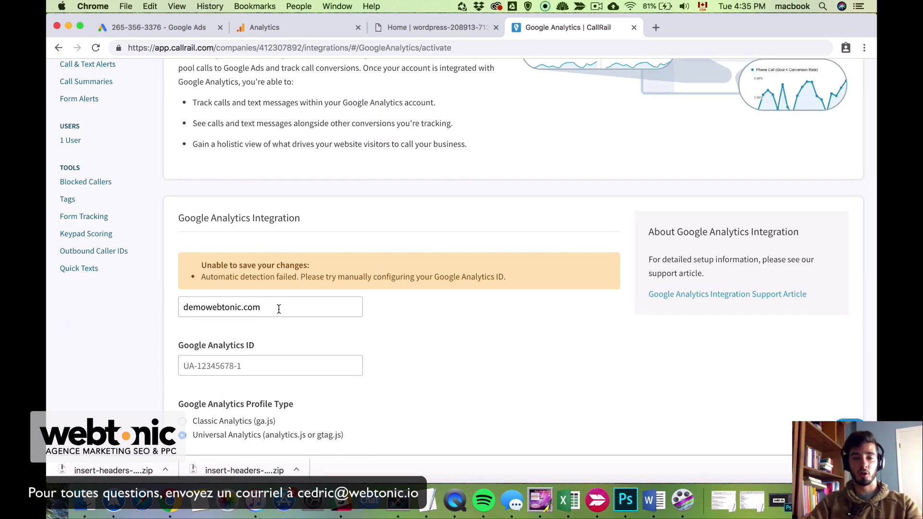
{"action": "scroll", "coordinate": [276, 335], "scroll_direction": "down", "scroll_amount": 2}
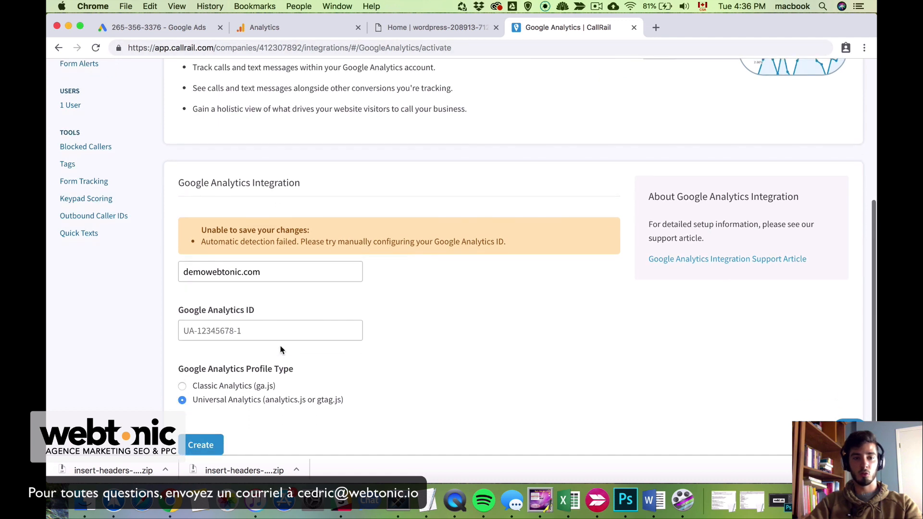
{"action": "left_click_drag", "start_coordinate": [180, 315], "coordinate": [252, 315]}
{"action": "left_click", "coordinate": [276, 313]}
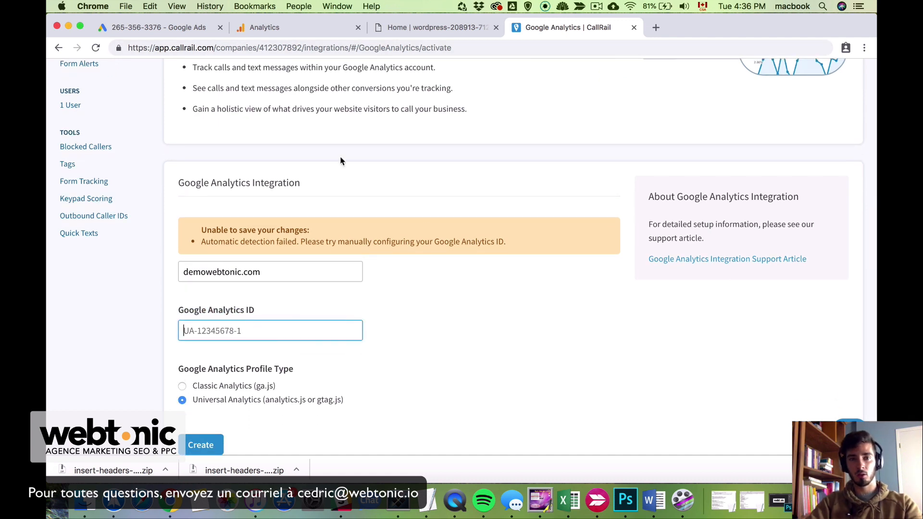
{"action": "left_click", "coordinate": [295, 28]}
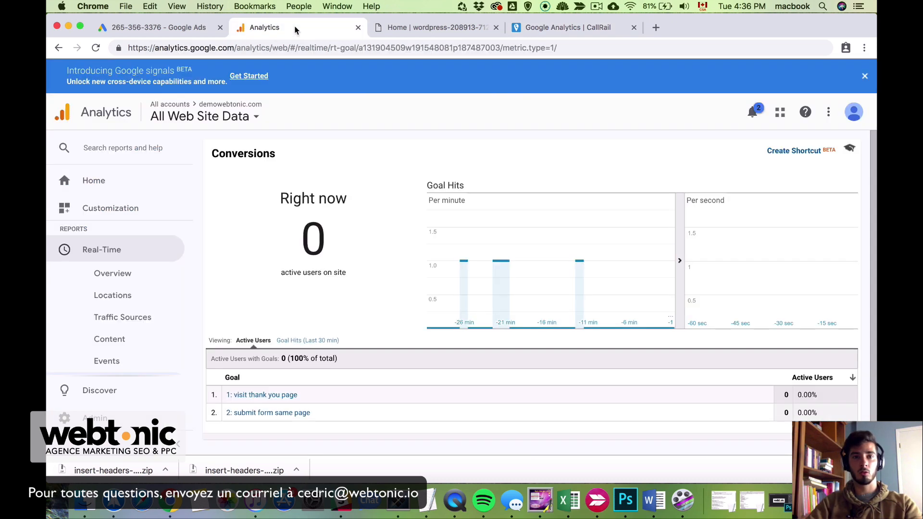
Copy the property's tracking ID from Admin > Tracking Info > Tracking Code
{"action": "left_click", "coordinate": [114, 417]}
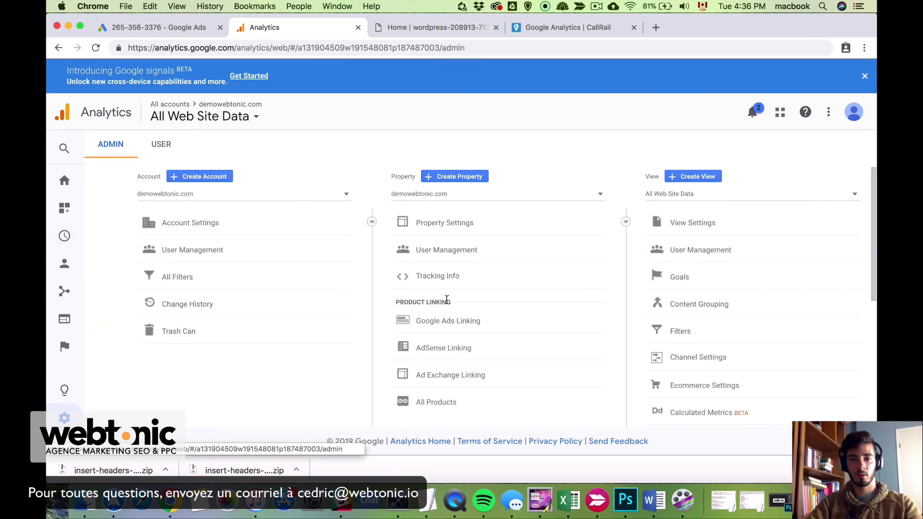
{"action": "left_click", "coordinate": [498, 286]}
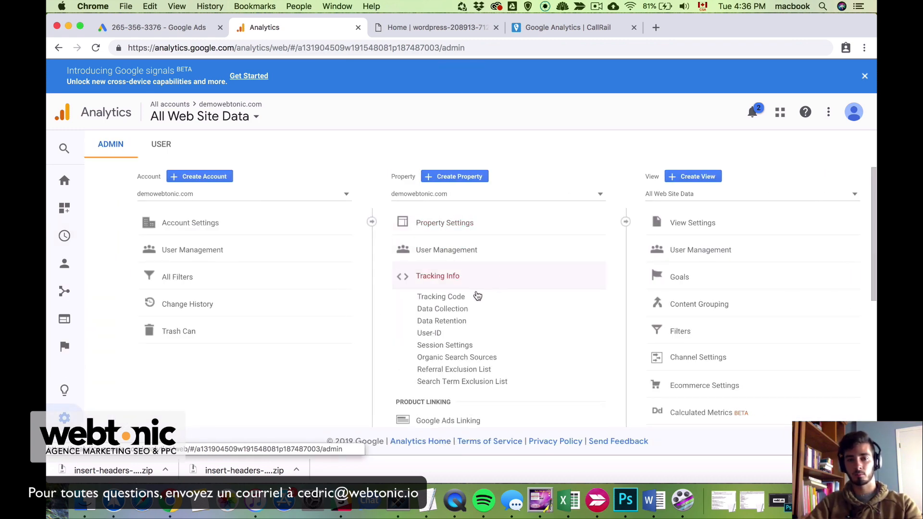
{"action": "left_click", "coordinate": [482, 295]}
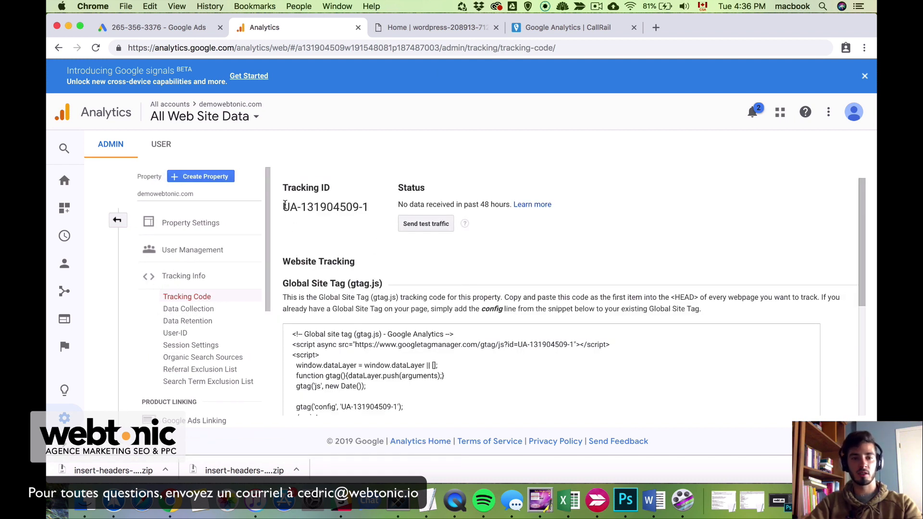
{"action": "left_click_drag", "start_coordinate": [283, 207], "coordinate": [374, 214]}
{"action": "key", "text": "super+c"}
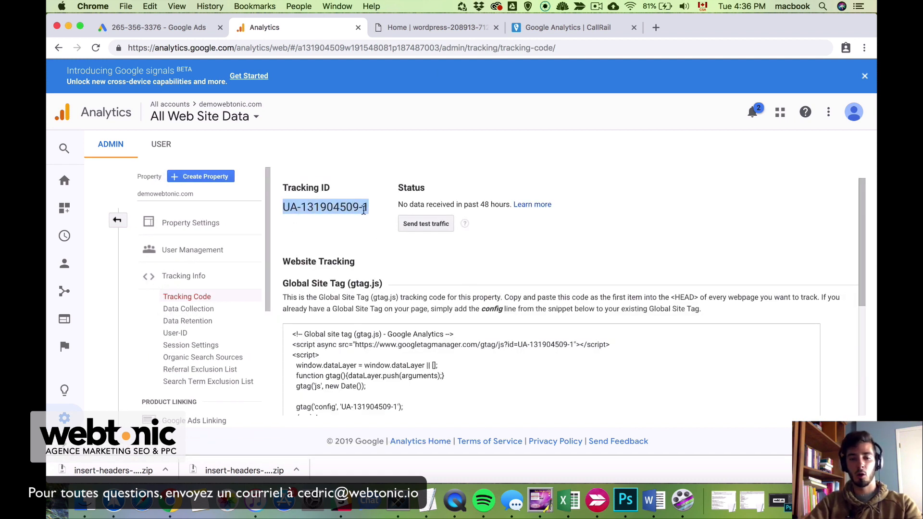
{"action": "left_click", "coordinate": [567, 27]}
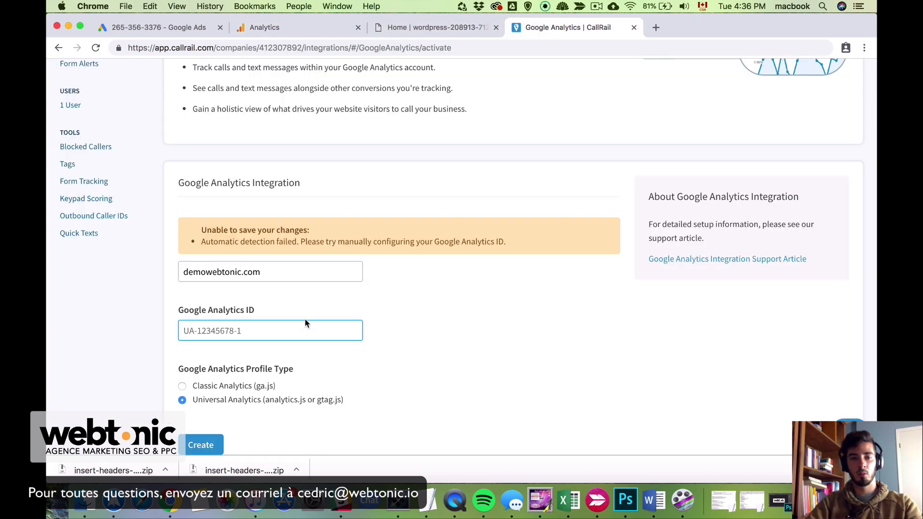
Paste the copied tracking ID, create the integration, and return to the integrations list
{"action": "key", "text": "super+v"}
{"action": "scroll", "coordinate": [304, 320], "scroll_direction": "down", "scroll_amount": 1}
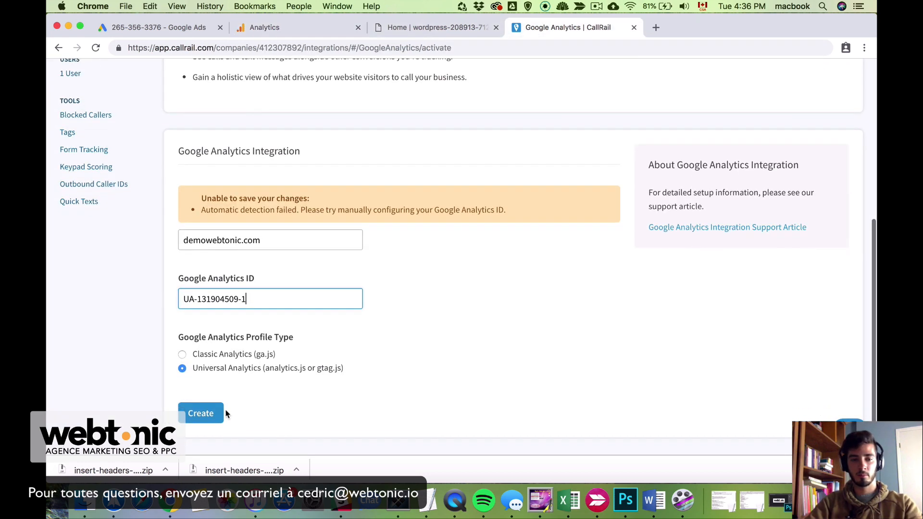
{"action": "left_click", "coordinate": [204, 412]}
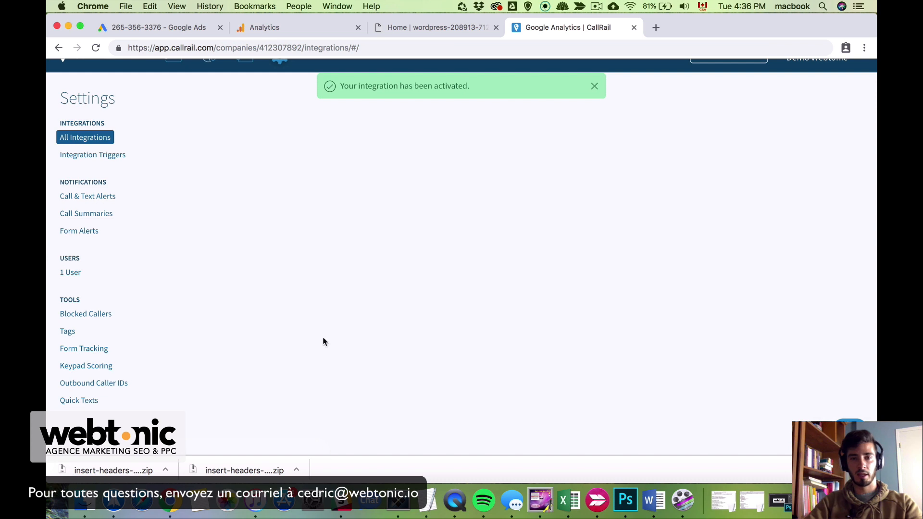
{"action": "left_click", "coordinate": [595, 89]}
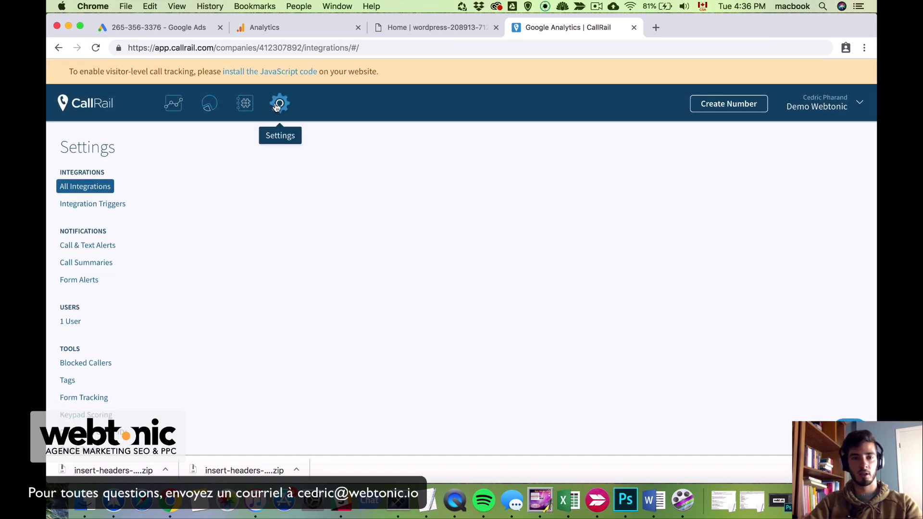
{"action": "left_click", "coordinate": [279, 103]}
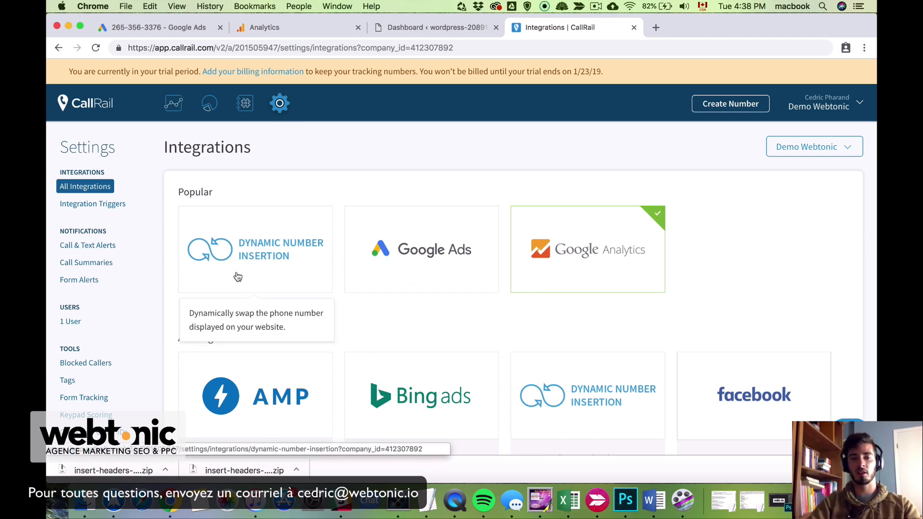
Copy the code snippet from CallRail's Dynamic Number Insertion settings
{"action": "left_click", "coordinate": [256, 249]}
{"action": "scroll", "coordinate": [443, 313], "scroll_direction": "down", "scroll_amount": 7}
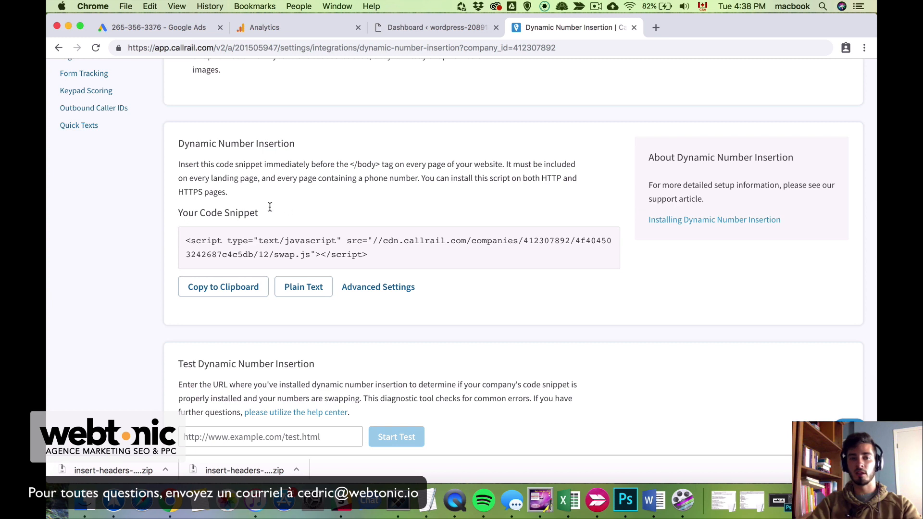
{"action": "scroll", "coordinate": [393, 246], "scroll_direction": "up", "scroll_amount": 1}
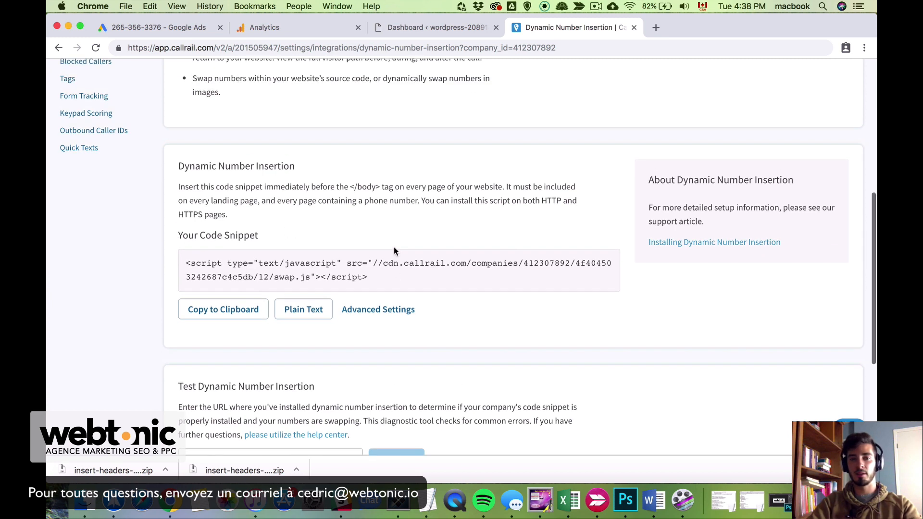
{"action": "left_click_drag", "start_coordinate": [374, 278], "coordinate": [185, 267]}
{"action": "right_click", "coordinate": [232, 264]}
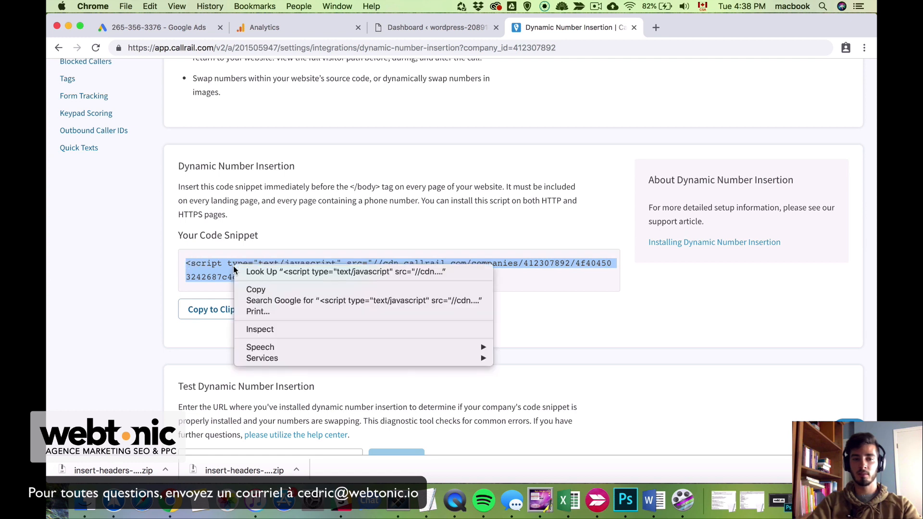
{"action": "left_click", "coordinate": [288, 288]}
Note the instruction to place the snippet just before the closing </body> tag
{"action": "left_click_drag", "start_coordinate": [179, 188], "coordinate": [405, 196]}
{"action": "left_click", "coordinate": [404, 196]}
{"action": "left_click_drag", "start_coordinate": [349, 187], "coordinate": [378, 188]}
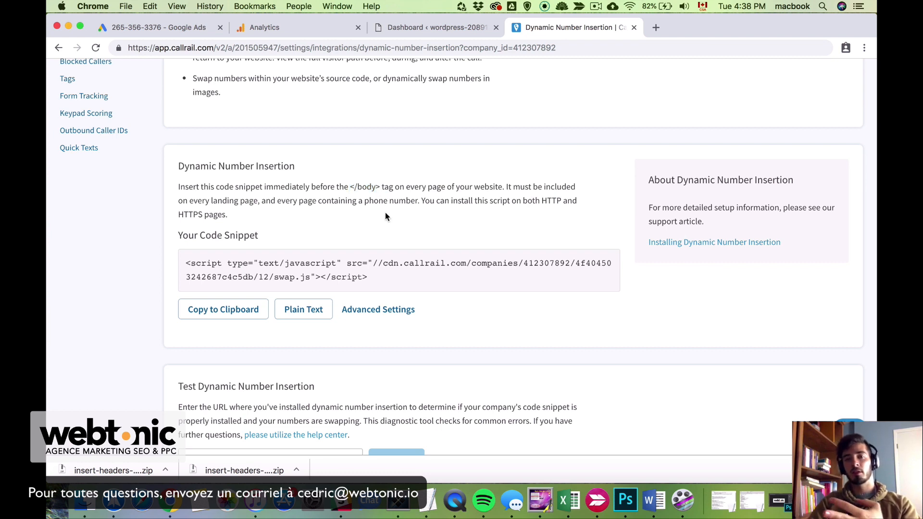
{"action": "left_click", "coordinate": [438, 26]}
Open Divi Theme Options' Integration section and find the <body> code box
{"action": "mouse_move", "coordinate": [142, 368]}
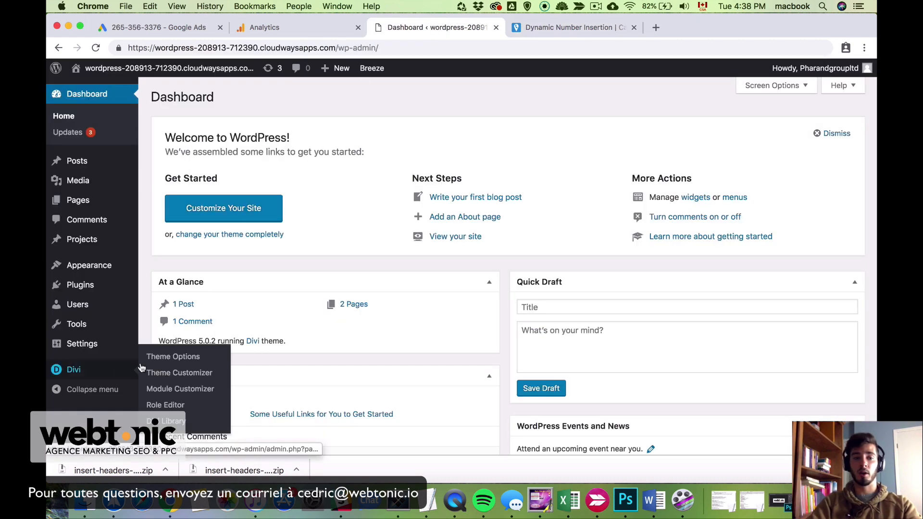
{"action": "left_click", "coordinate": [90, 378]}
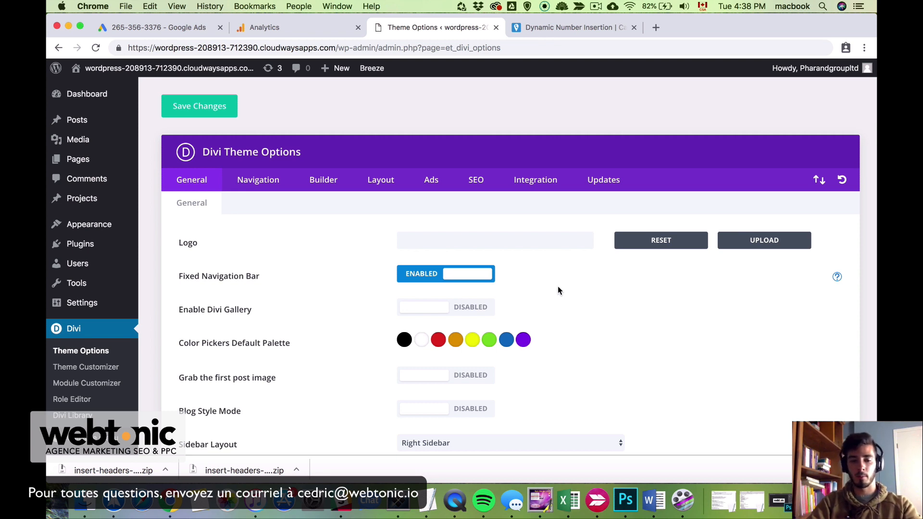
{"action": "left_click", "coordinate": [519, 179]}
{"action": "scroll", "coordinate": [290, 373], "scroll_direction": "down", "scroll_amount": 3}
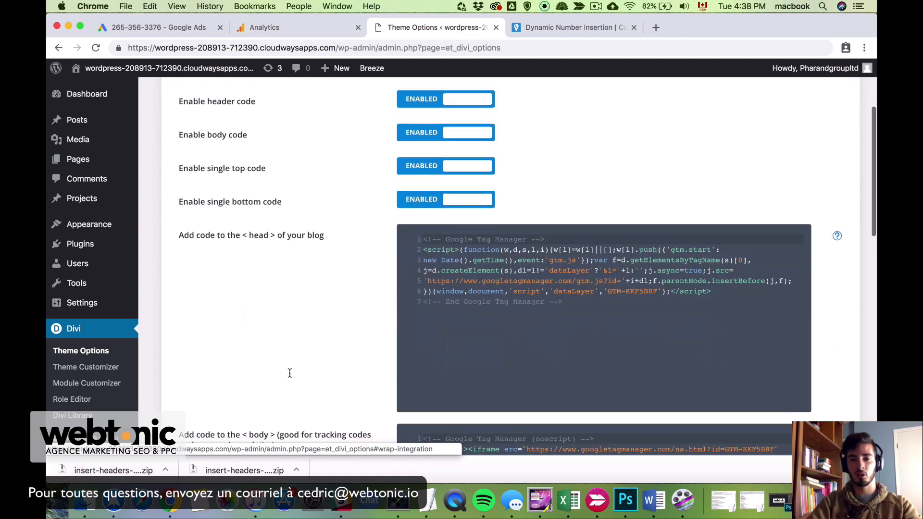
{"action": "scroll", "coordinate": [290, 373], "scroll_direction": "down", "scroll_amount": 2}
{"action": "scroll", "coordinate": [341, 296], "scroll_direction": "down", "scroll_amount": 3}
{"action": "scroll", "coordinate": [324, 228], "scroll_direction": "up", "scroll_amount": 2}
{"action": "scroll", "coordinate": [282, 321], "scroll_direction": "down", "scroll_amount": 2}
{"action": "left_click_drag", "start_coordinate": [243, 281], "coordinate": [282, 282]}
{"action": "left_click", "coordinate": [375, 307]}
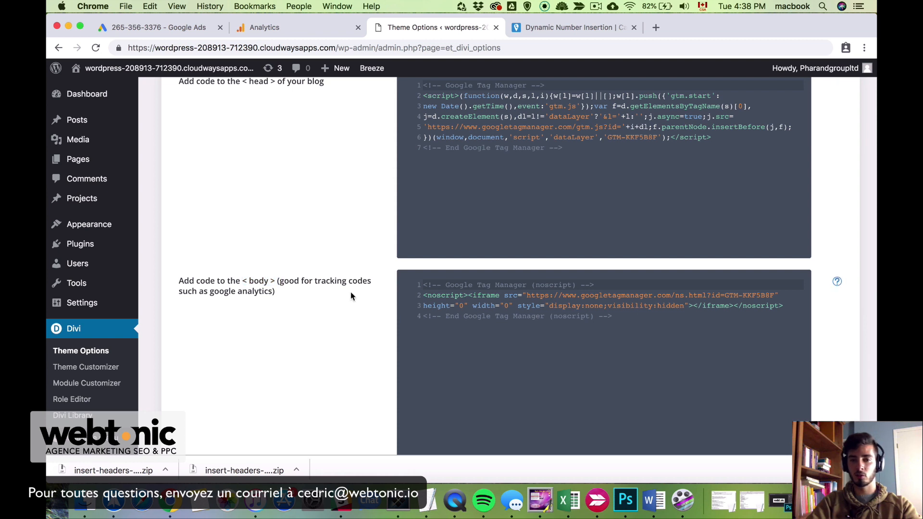
Paste the CallRail swap.js script below the existing body code and save the changes
{"action": "scroll", "coordinate": [359, 297], "scroll_direction": "down", "scroll_amount": 2}
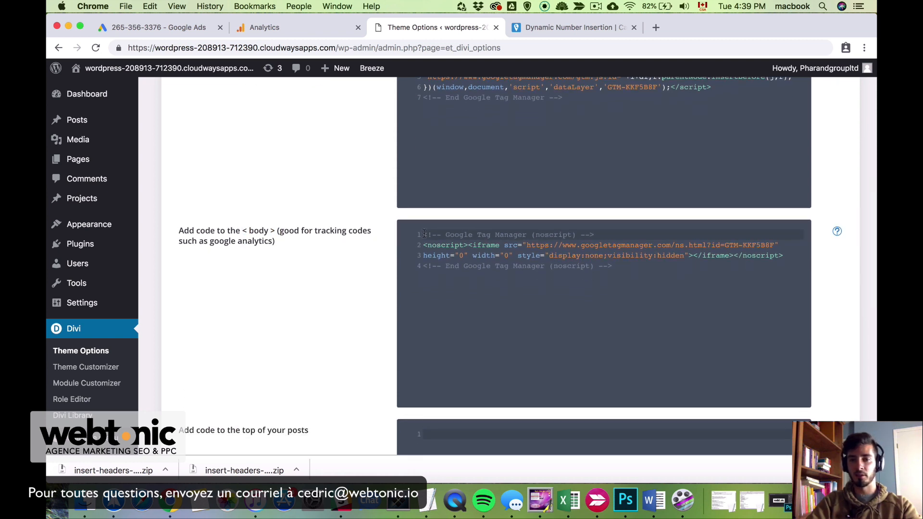
{"action": "left_click", "coordinate": [619, 267]}
{"action": "key", "text": "Return"}
{"action": "key", "text": "Return"}
{"action": "key", "text": "super+v"}
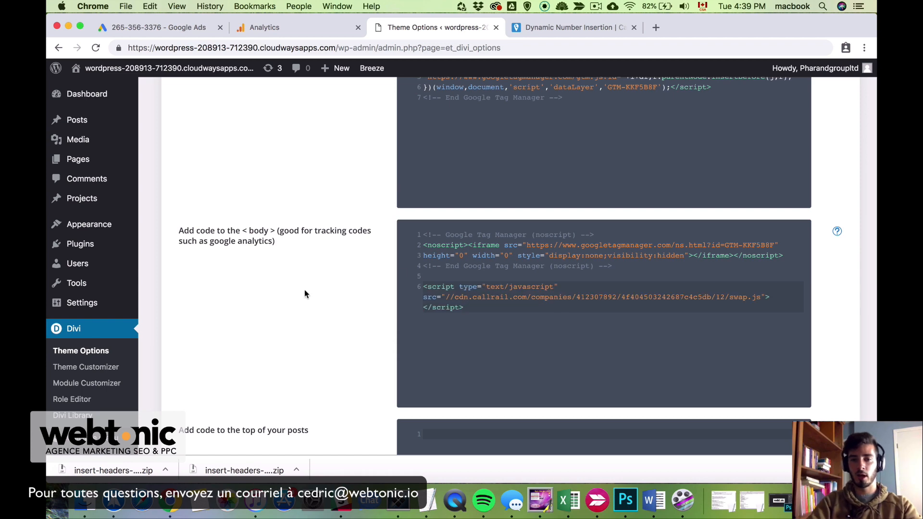
{"action": "scroll", "coordinate": [304, 293], "scroll_direction": "down", "scroll_amount": 10}
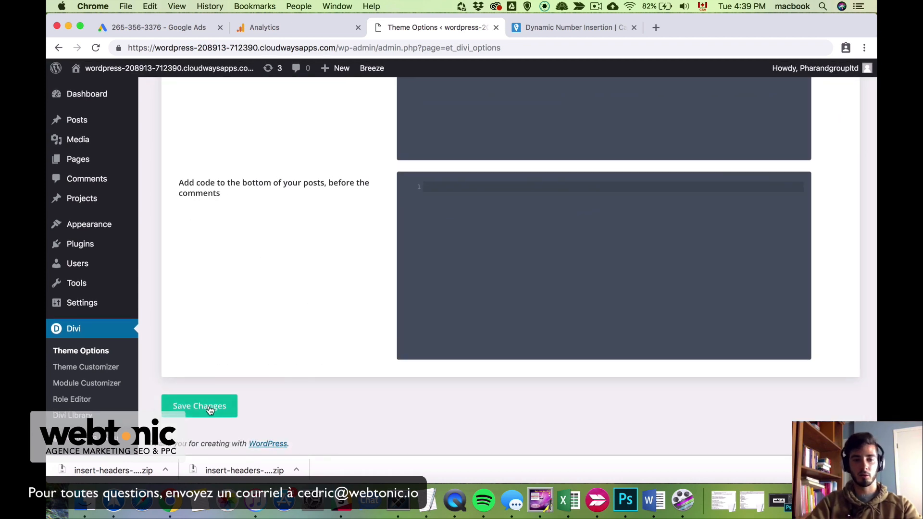
{"action": "left_click", "coordinate": [210, 410]}
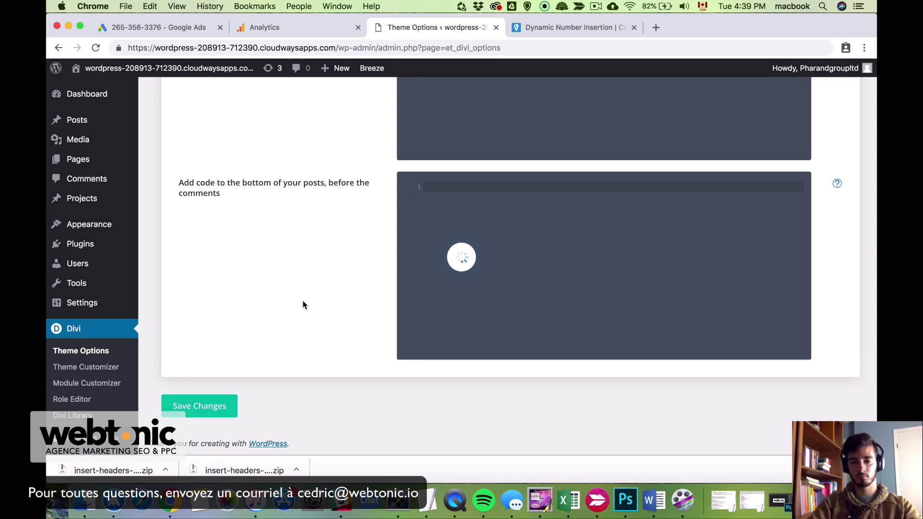
{"action": "scroll", "coordinate": [303, 305], "scroll_direction": "up", "scroll_amount": 4}
{"action": "left_click", "coordinate": [591, 27]}
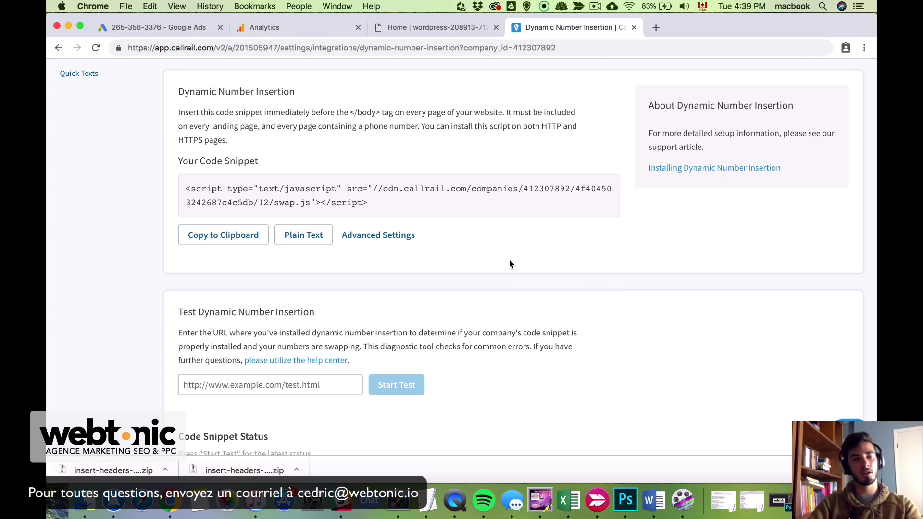
Copy the web address of the live WordPress home page
{"action": "scroll", "coordinate": [510, 262], "scroll_direction": "down", "scroll_amount": 5}
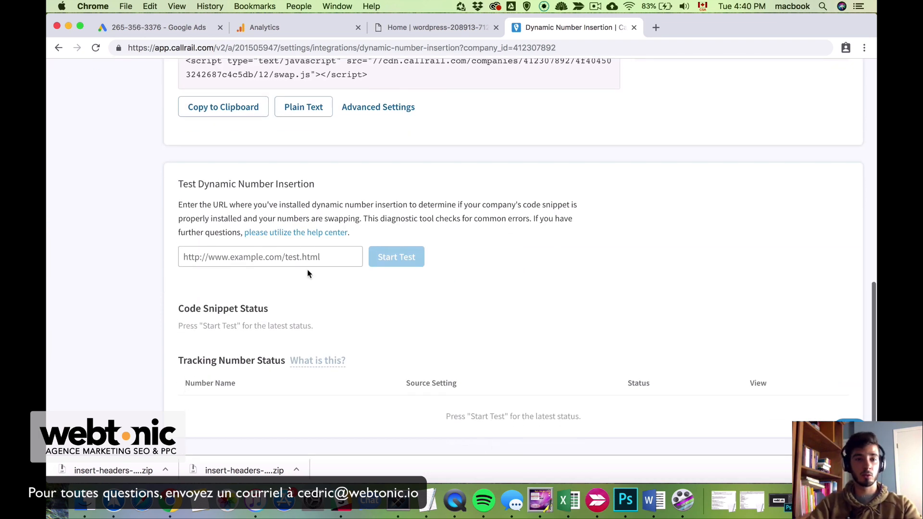
{"action": "left_click", "coordinate": [429, 31]}
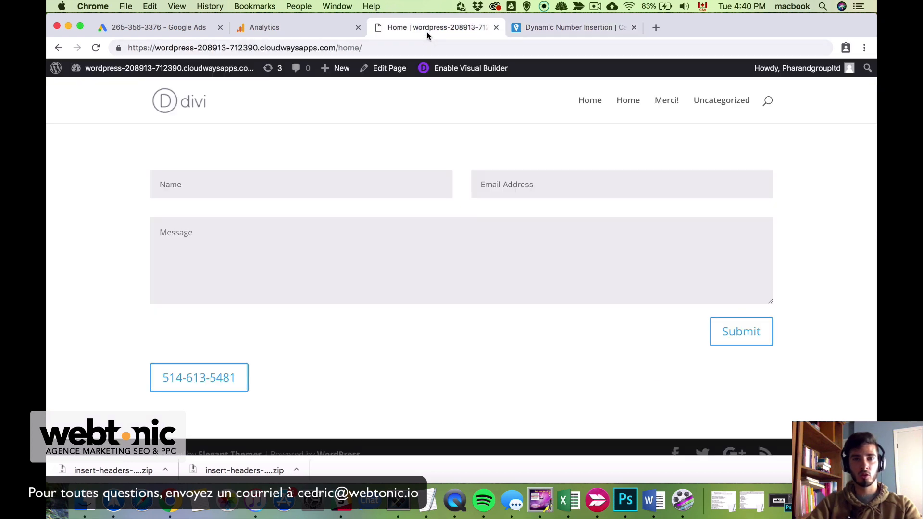
{"action": "left_click_drag", "start_coordinate": [128, 45], "coordinate": [399, 44]}
{"action": "key", "text": "super+c"}
Run the Dynamic Number Insertion test on that URL to confirm the snippet is installed and numbers swap
{"action": "left_click", "coordinate": [578, 28]}
{"action": "left_click", "coordinate": [299, 263]}
{"action": "key", "text": "super+v"}
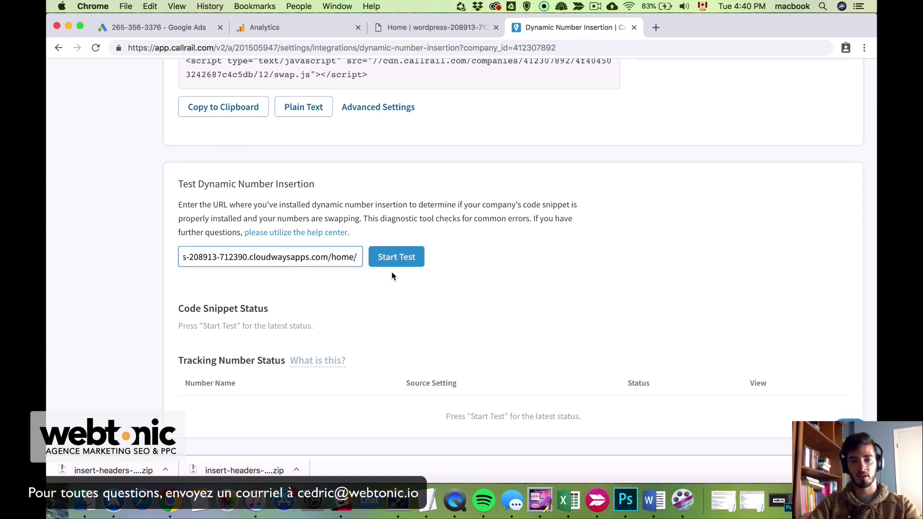
{"action": "left_click", "coordinate": [393, 259]}
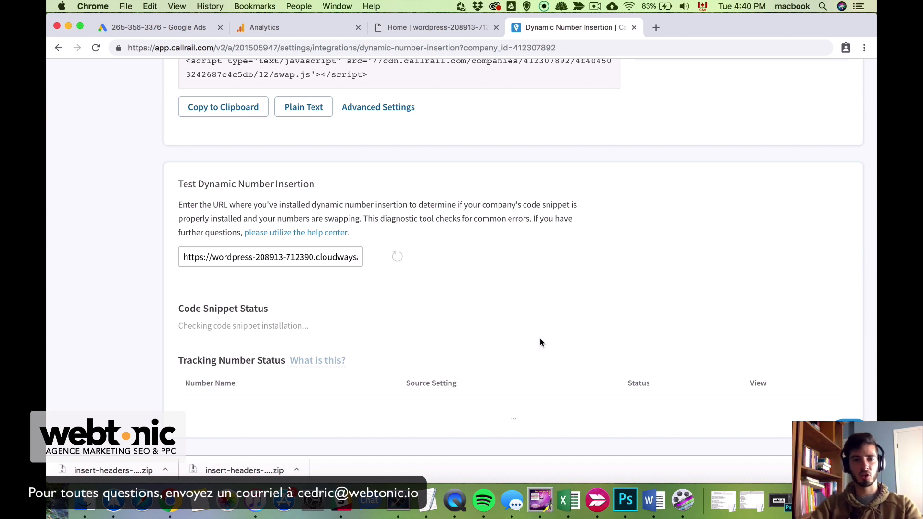
{"action": "scroll", "coordinate": [612, 362], "scroll_direction": "down", "scroll_amount": 1}
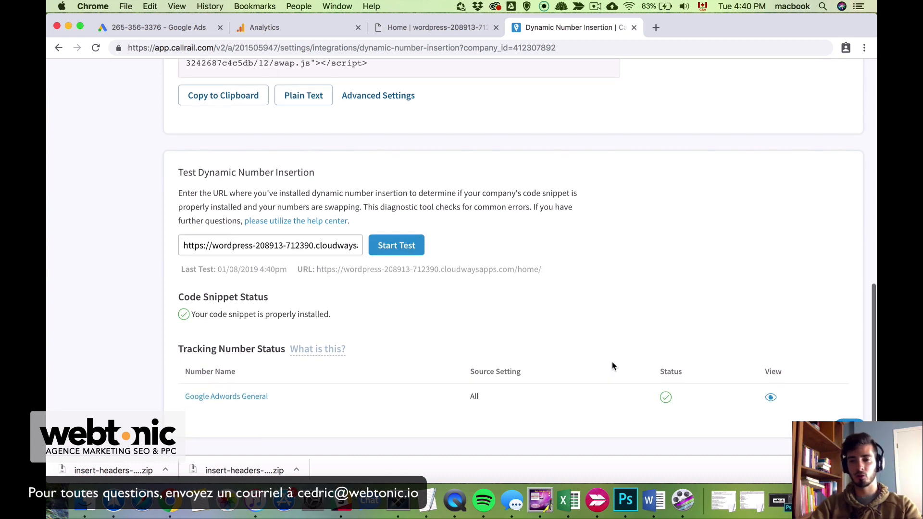
{"action": "mouse_move", "coordinate": [666, 398]}
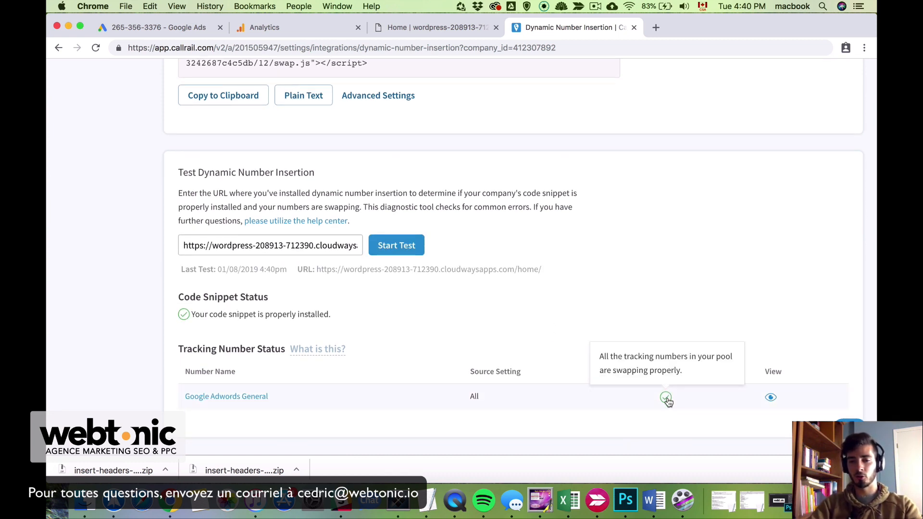
{"action": "scroll", "coordinate": [632, 342], "scroll_direction": "up", "scroll_amount": 6}
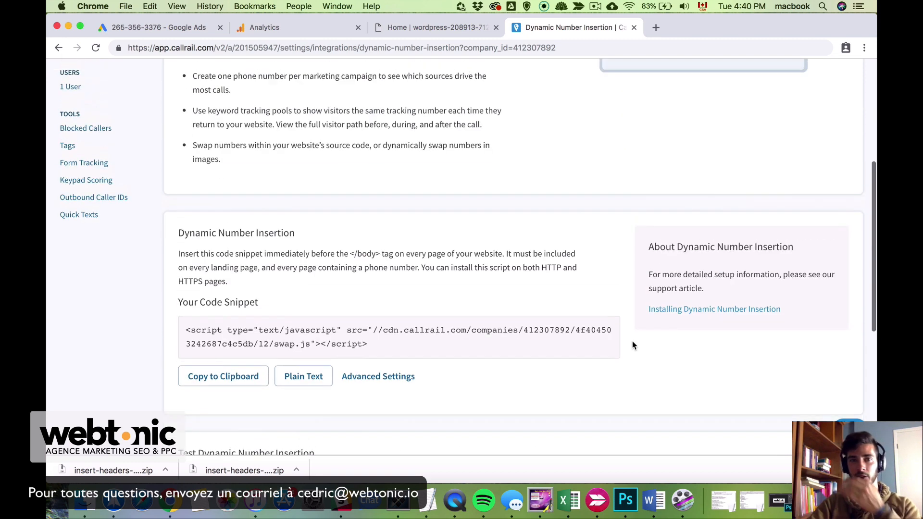
{"action": "scroll", "coordinate": [632, 342], "scroll_direction": "up", "scroll_amount": 5}
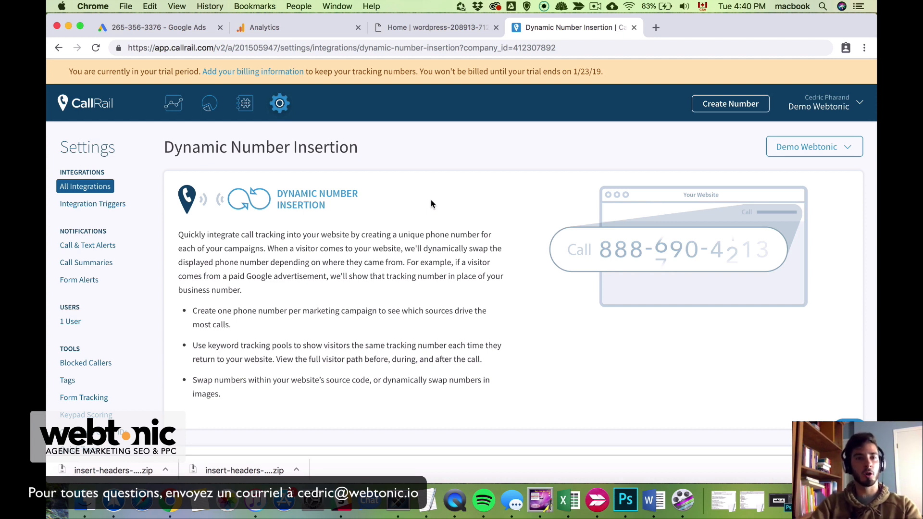
Start a Custom goal under Admin > Goals for the All Web Site Data view
{"action": "left_click", "coordinate": [283, 33]}
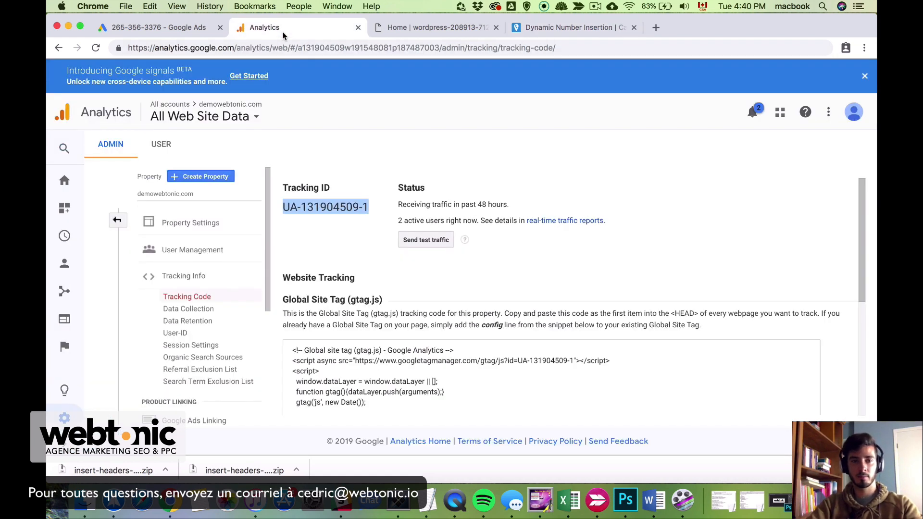
{"action": "left_click", "coordinate": [64, 419]}
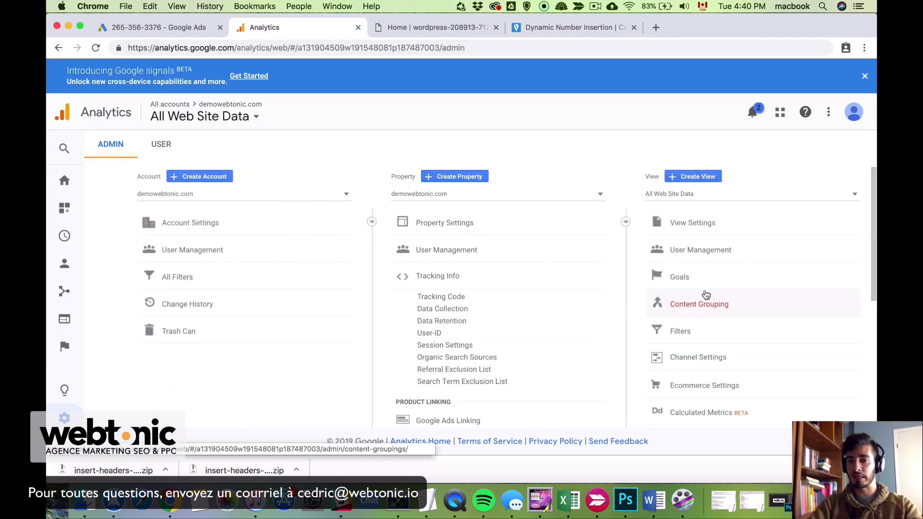
{"action": "left_click", "coordinate": [711, 290]}
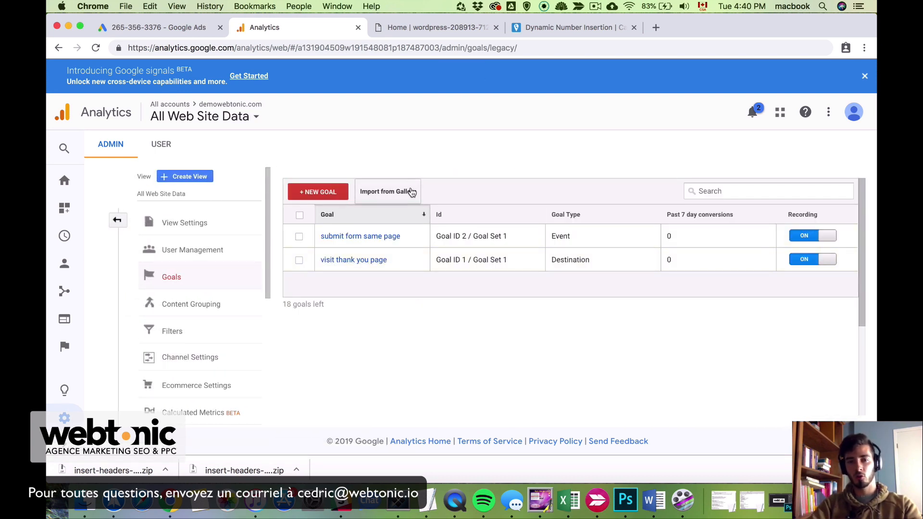
{"action": "left_click", "coordinate": [323, 193]}
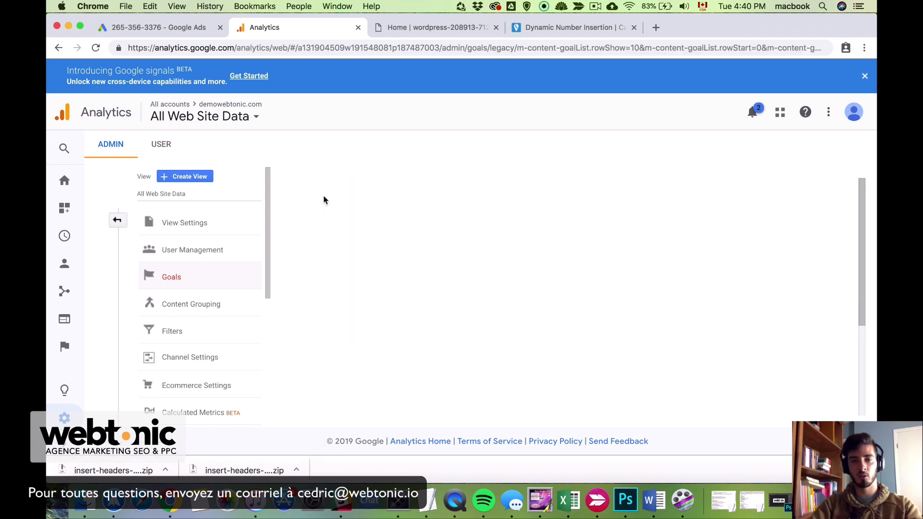
{"action": "scroll", "coordinate": [392, 341], "scroll_direction": "down", "scroll_amount": 5}
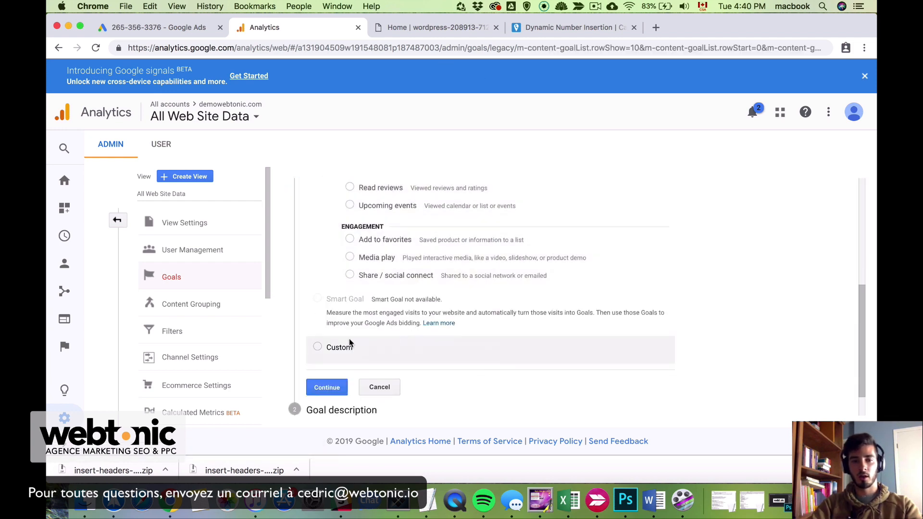
{"action": "left_click", "coordinate": [317, 348]}
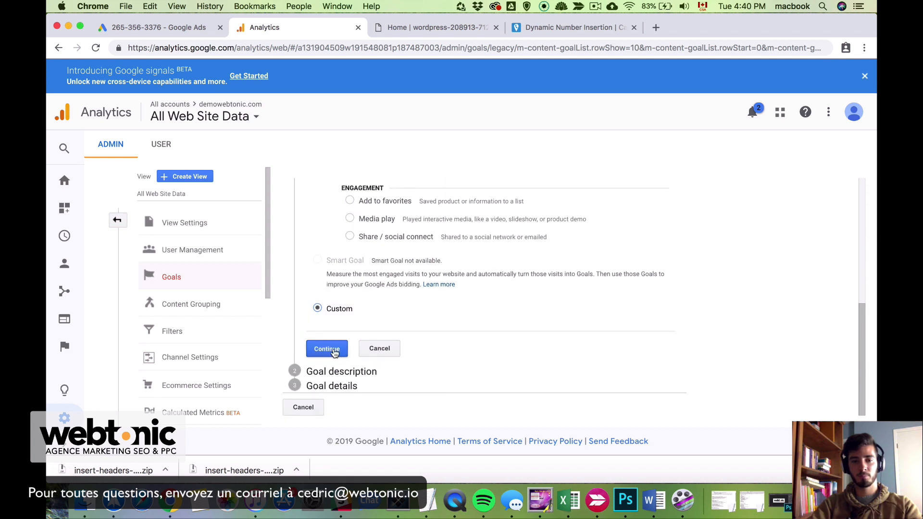
{"action": "left_click", "coordinate": [331, 349]}
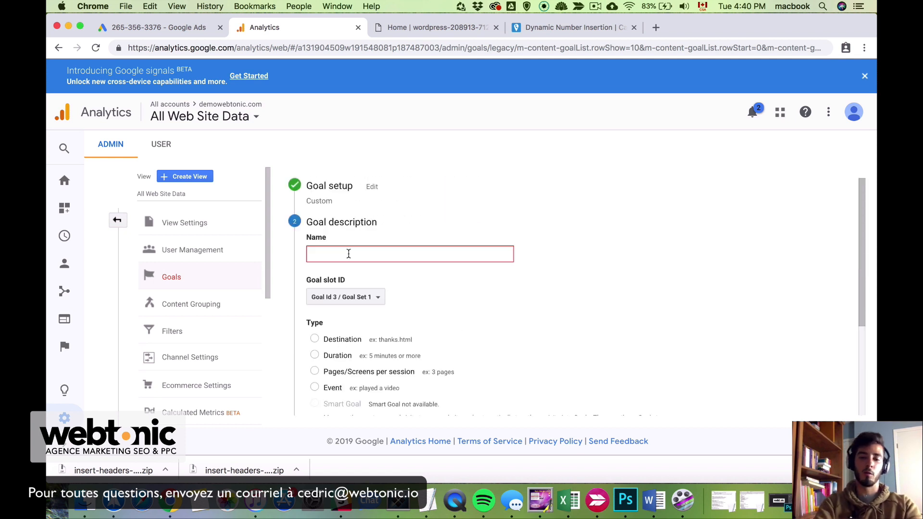
Save an Event goal named 'calls from callrail' with Category equals 'phone'
{"action": "type", "text": "calls from callrail"}
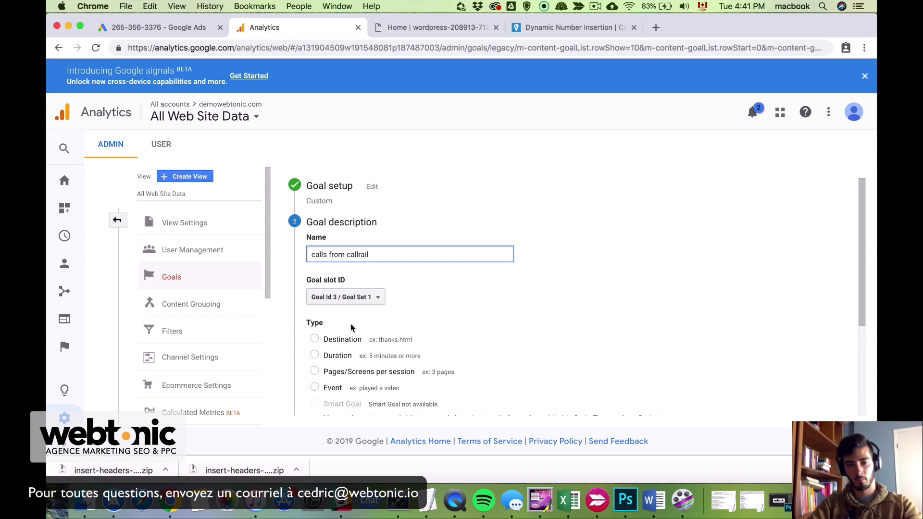
{"action": "scroll", "coordinate": [465, 347], "scroll_direction": "down", "scroll_amount": 2}
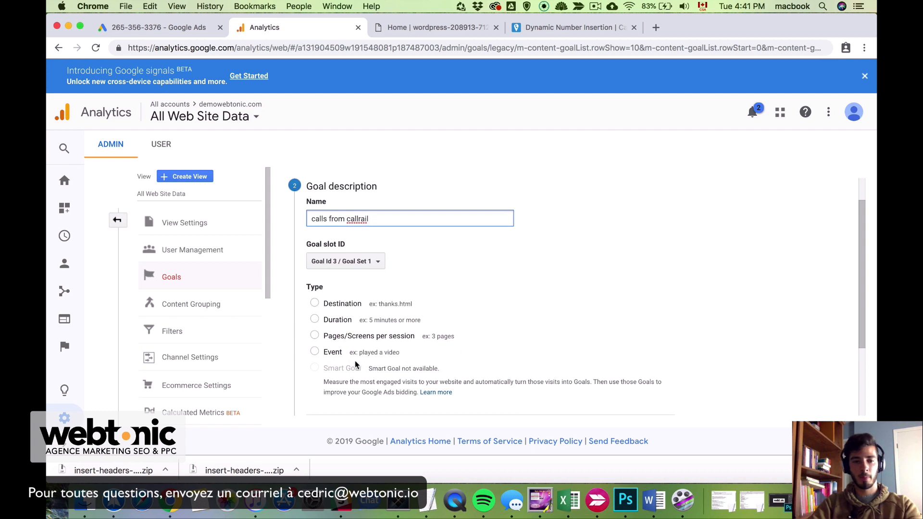
{"action": "left_click", "coordinate": [314, 351]}
{"action": "scroll", "coordinate": [435, 399], "scroll_direction": "down", "scroll_amount": 3}
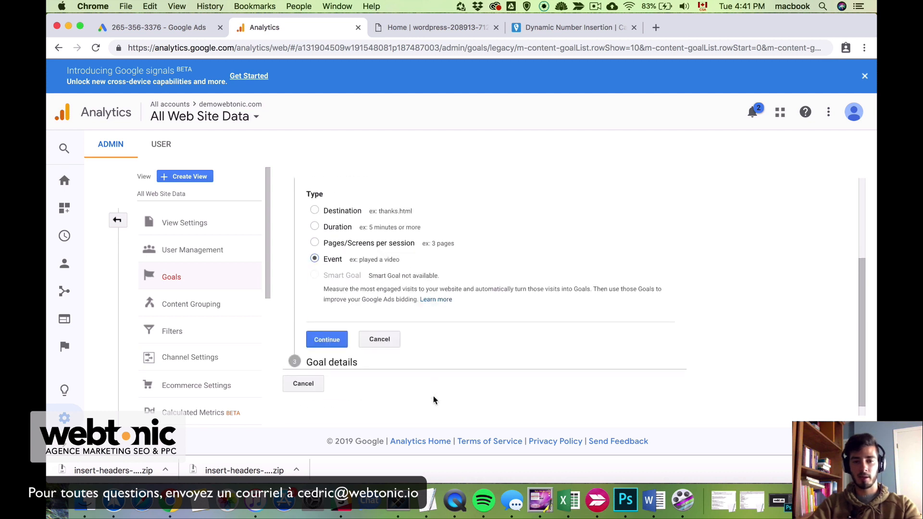
{"action": "left_click", "coordinate": [335, 334]}
{"action": "scroll", "coordinate": [608, 236], "scroll_direction": "down", "scroll_amount": 1}
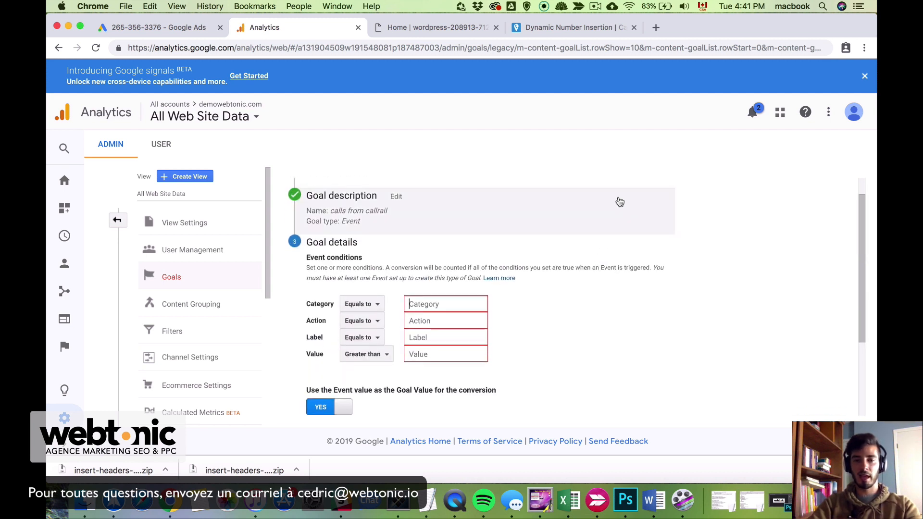
{"action": "type", "text": "phone"}
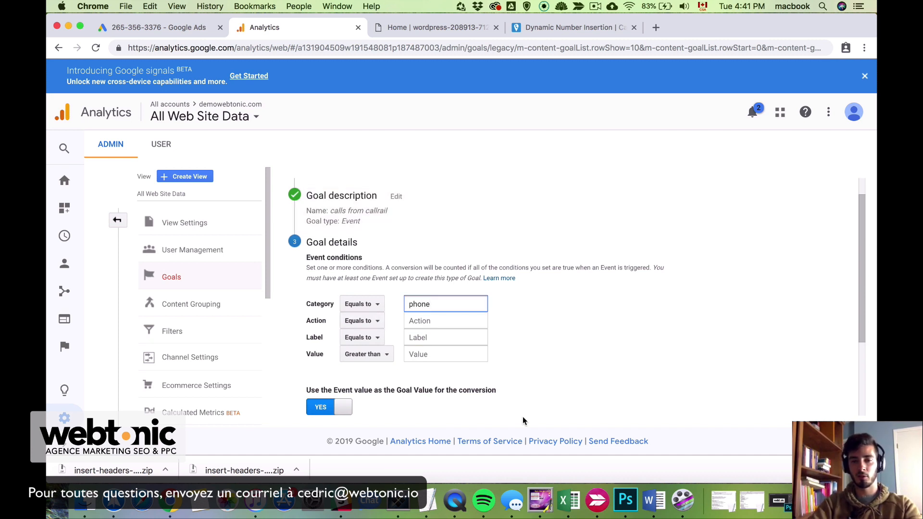
{"action": "scroll", "coordinate": [632, 388], "scroll_direction": "down", "scroll_amount": 4}
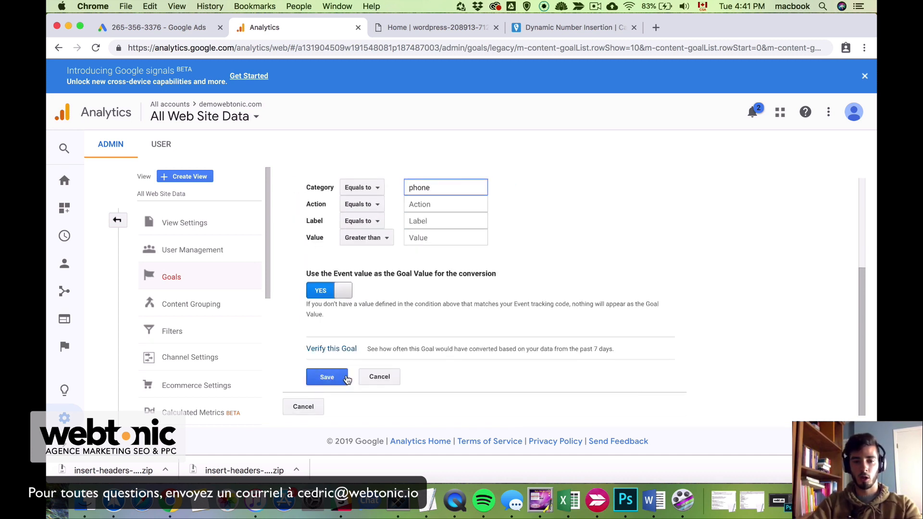
{"action": "left_click", "coordinate": [345, 378]}
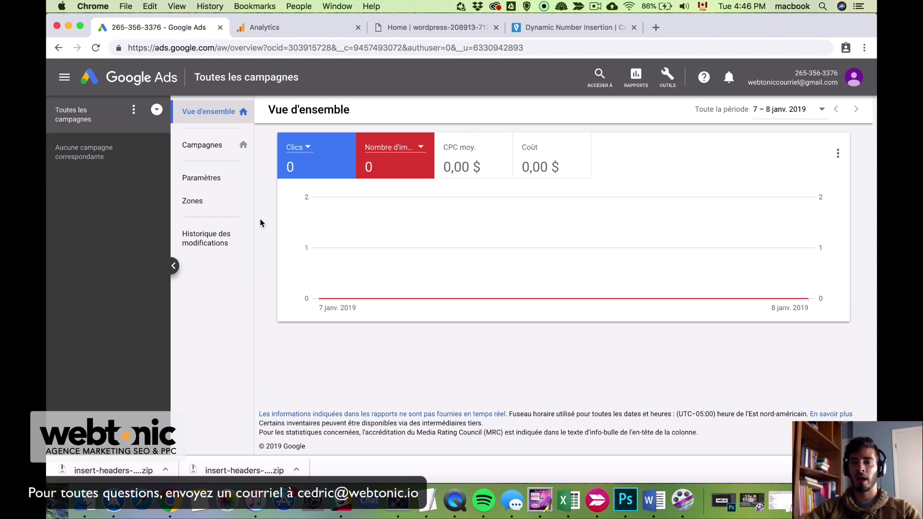
Start a Google Analytics conversion import, then go to the linked Analytics accounts page
{"action": "left_click", "coordinate": [667, 81]}
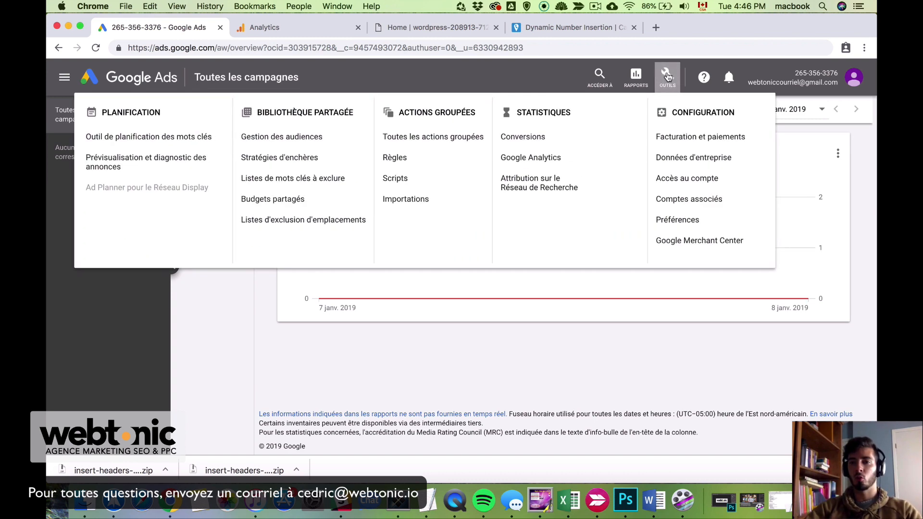
{"action": "left_click", "coordinate": [581, 137]}
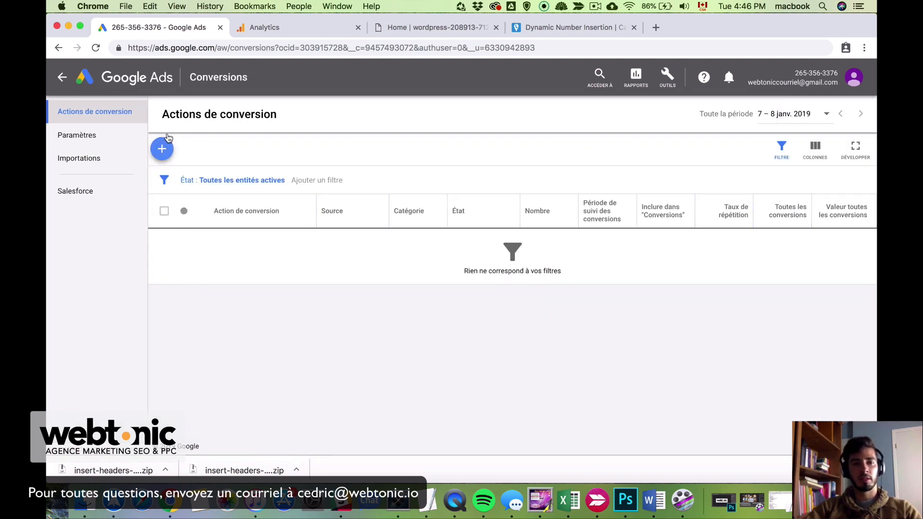
{"action": "left_click", "coordinate": [162, 150]}
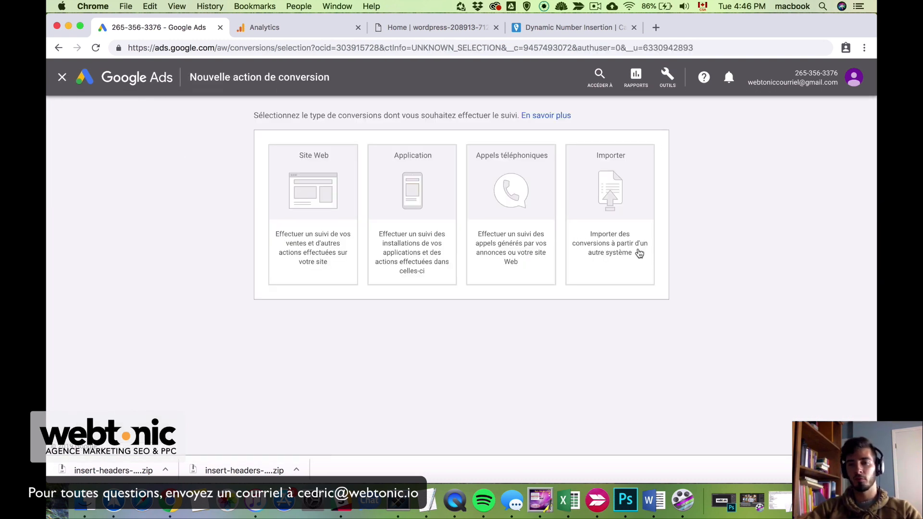
{"action": "left_click", "coordinate": [650, 225]}
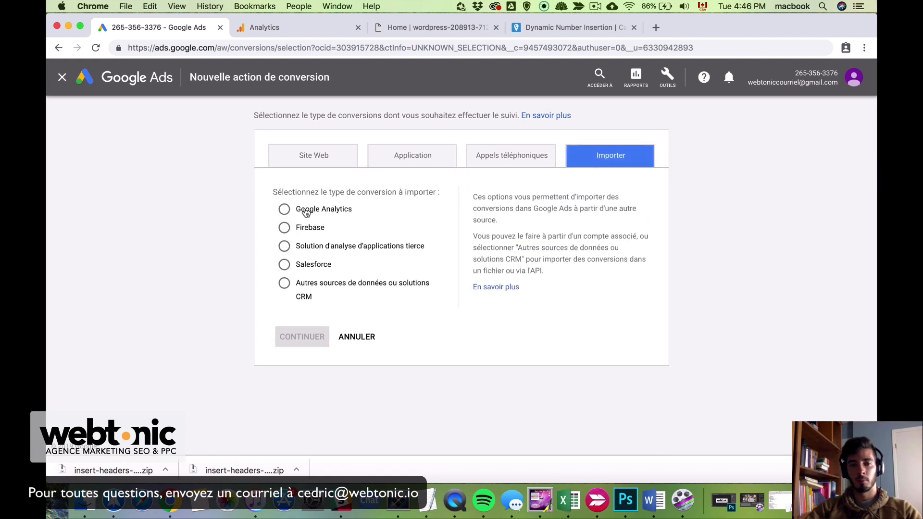
{"action": "left_click", "coordinate": [305, 209]}
{"action": "left_click", "coordinate": [310, 336]}
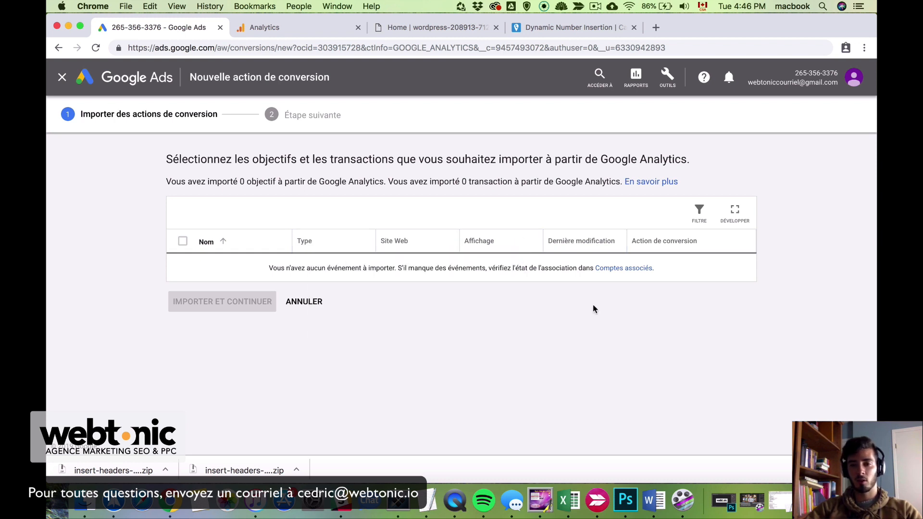
{"action": "left_click", "coordinate": [628, 268]}
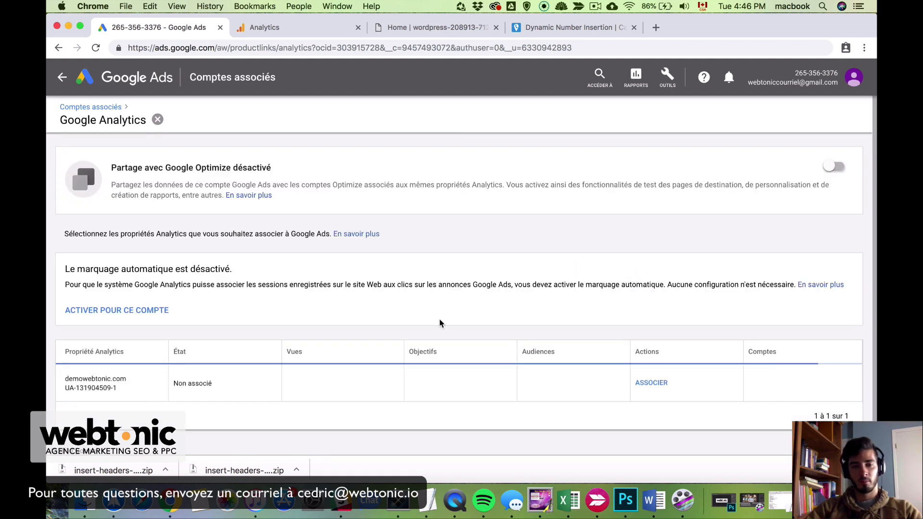
Link the demowebtonic.com property's All Web Site Data view with site-statistics import enabled
{"action": "scroll", "coordinate": [578, 370], "scroll_direction": "down", "scroll_amount": 1}
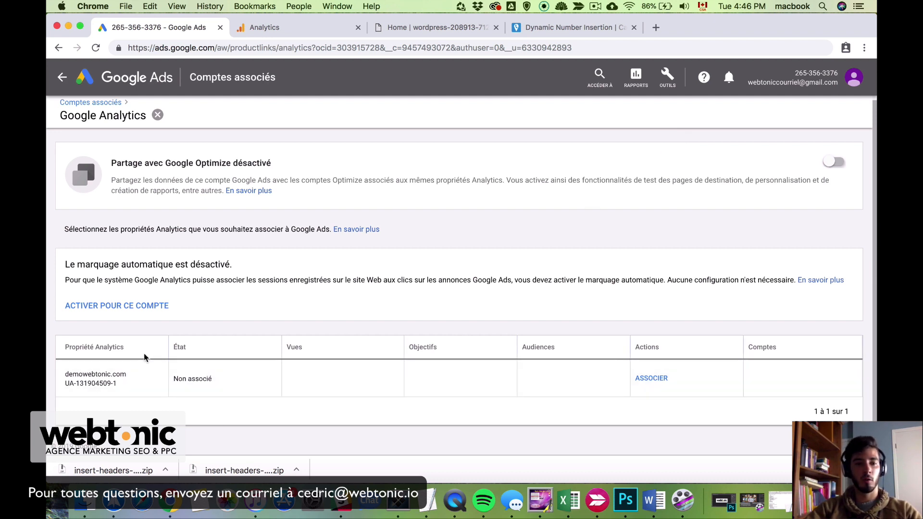
{"action": "left_click", "coordinate": [654, 380]}
{"action": "left_click", "coordinate": [431, 290]}
{"action": "left_click", "coordinate": [528, 289]}
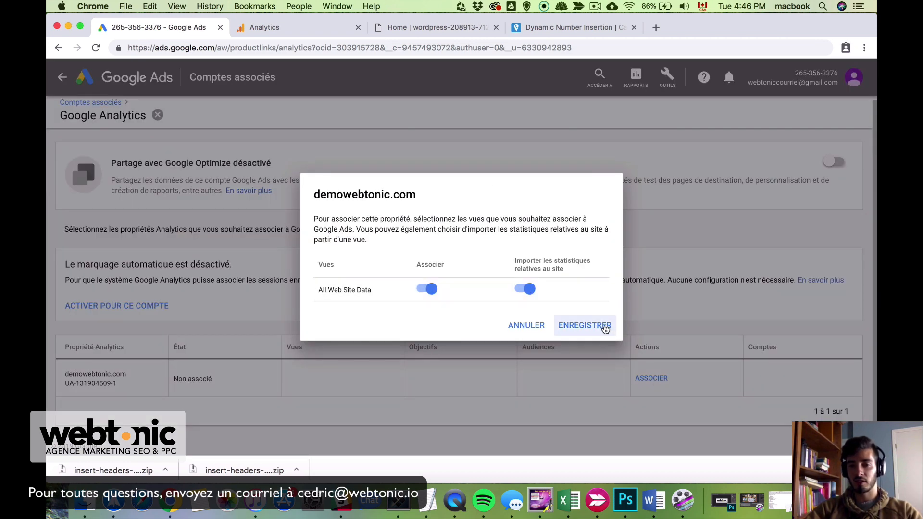
{"action": "left_click", "coordinate": [605, 329]}
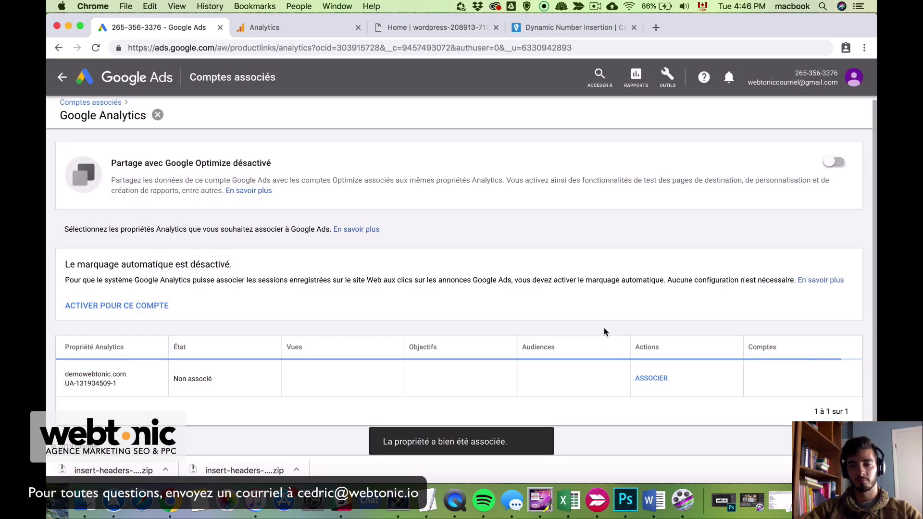
Start a Google Analytics import from the Conversions page to list the Analytics goals
{"action": "left_click", "coordinate": [673, 82]}
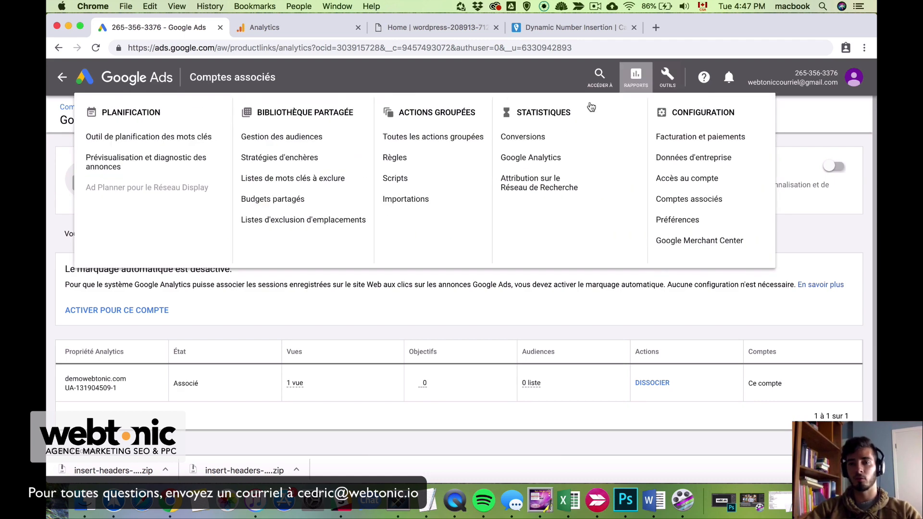
{"action": "left_click", "coordinate": [559, 136]}
{"action": "left_click", "coordinate": [163, 149]}
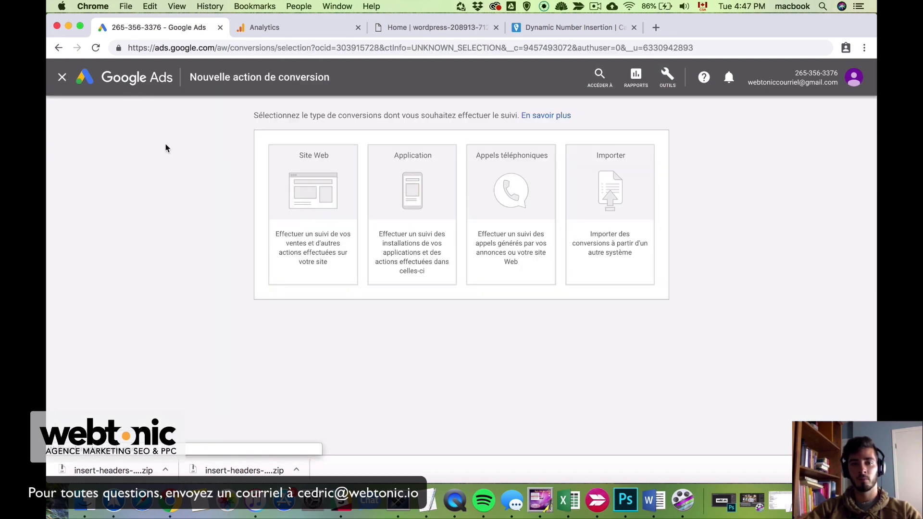
{"action": "left_click", "coordinate": [614, 223]}
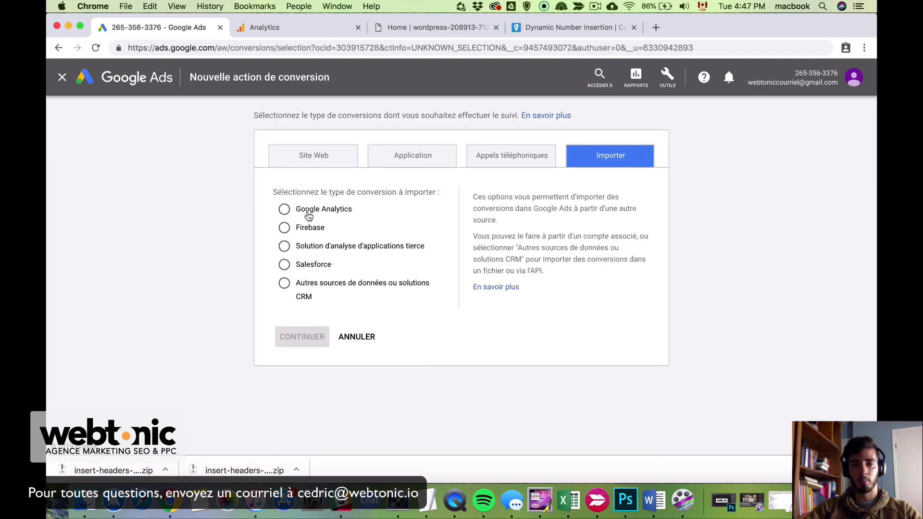
{"action": "left_click", "coordinate": [284, 209]}
{"action": "left_click", "coordinate": [303, 337]}
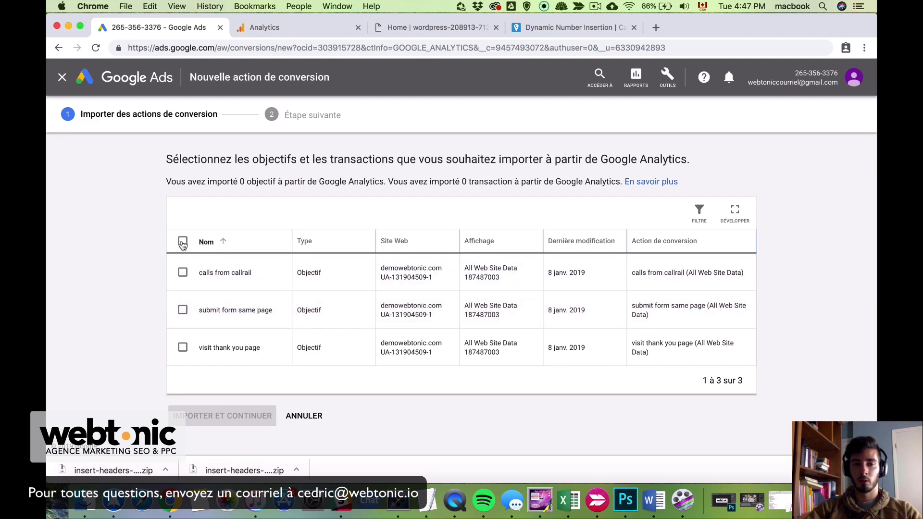
Import all three Analytics goals, including 'calls from callrail', as conversion actions
{"action": "left_click", "coordinate": [183, 240]}
{"action": "left_click", "coordinate": [253, 418]}
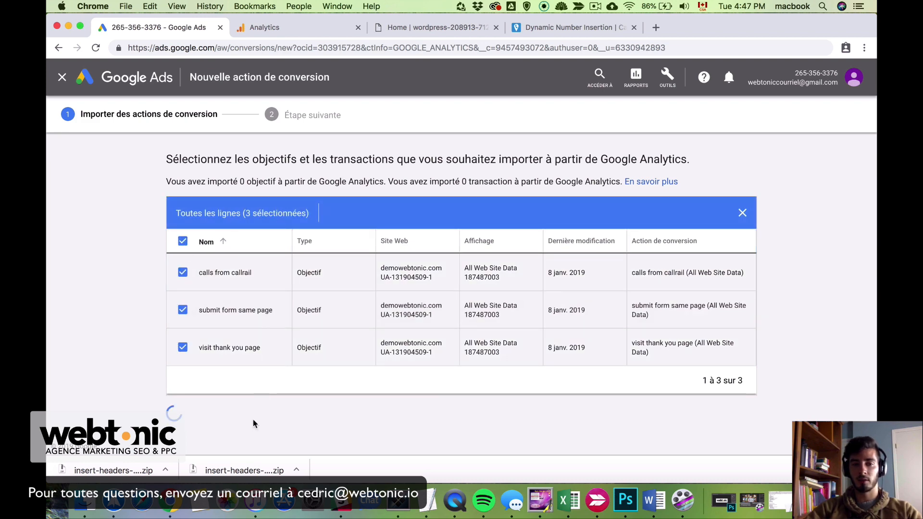
{"action": "left_click", "coordinate": [187, 338]}
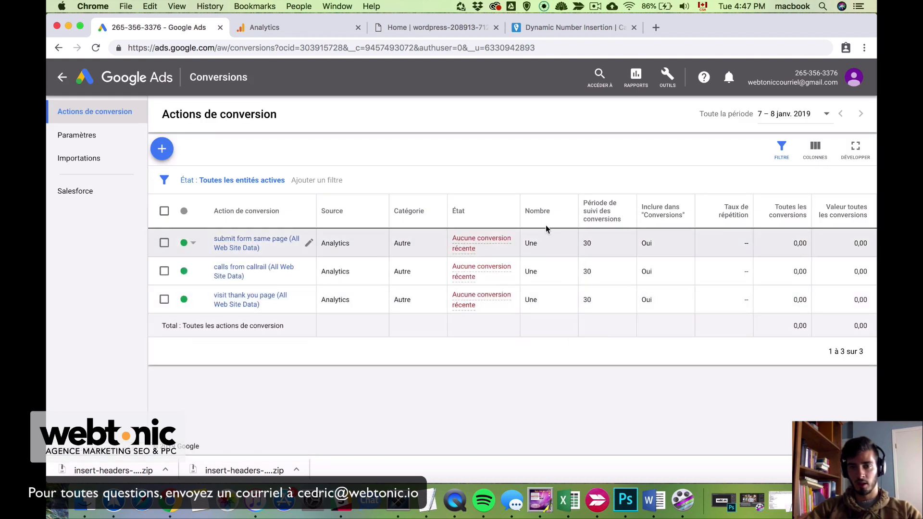
{"action": "right_click", "coordinate": [501, 154]}
{"action": "left_click", "coordinate": [474, 153]}
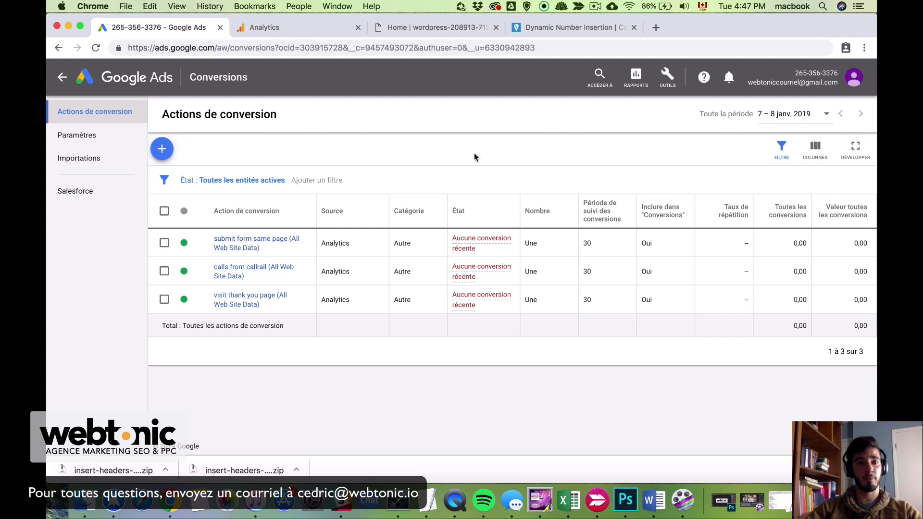